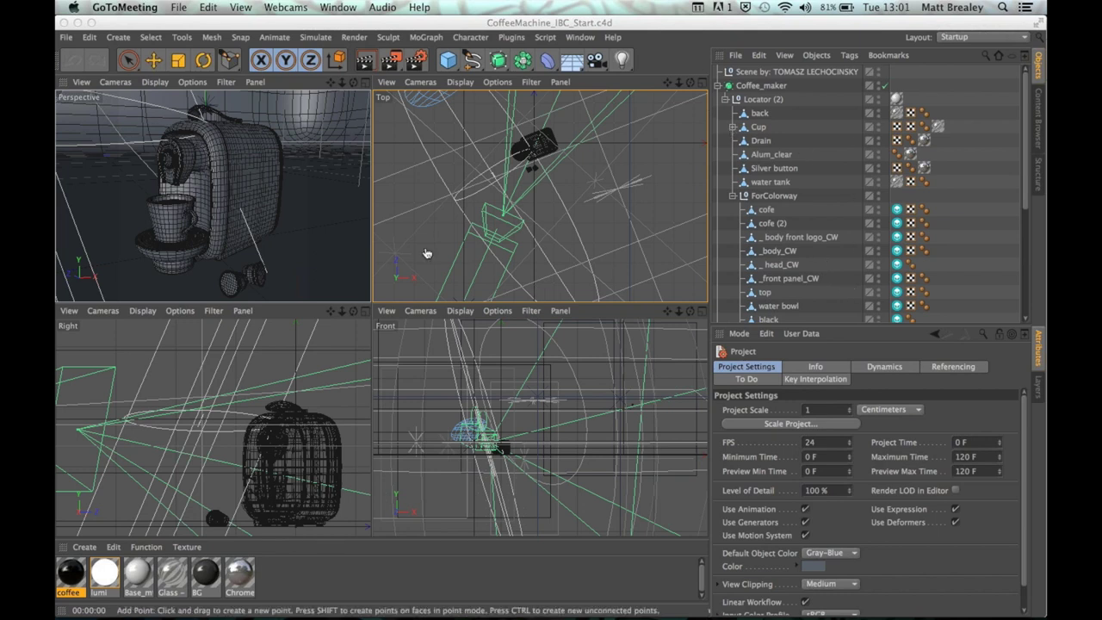
Bring the ColorwaySlides.pdf document in Preview to the front and present it full screen.
key(super+Tab)
key(shift+super+Tab)
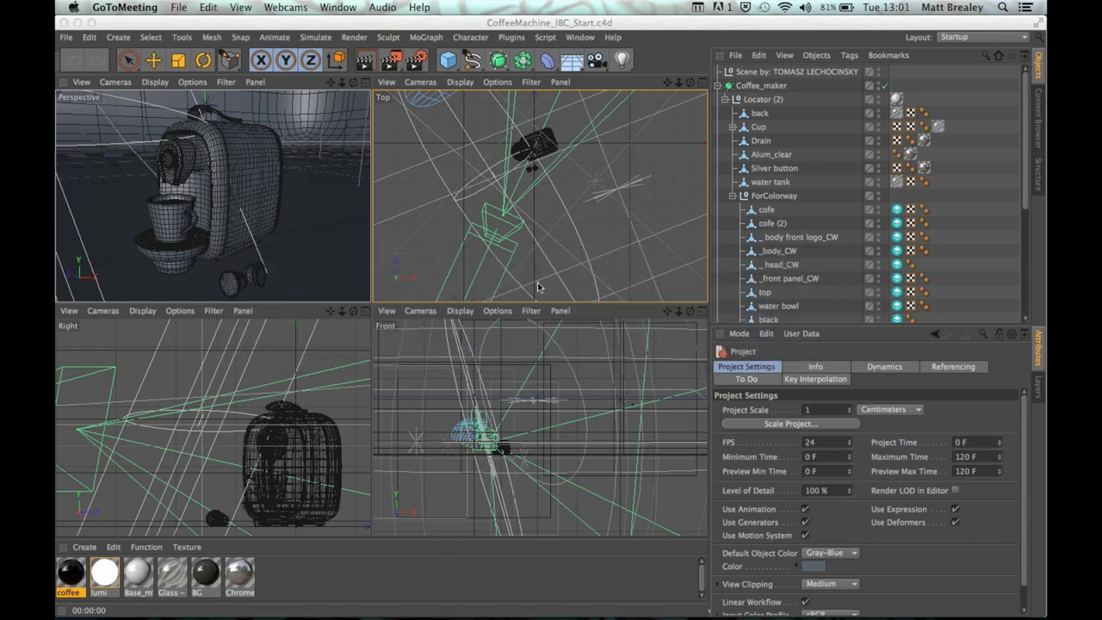
key(super+Tab)
click(551, 297)
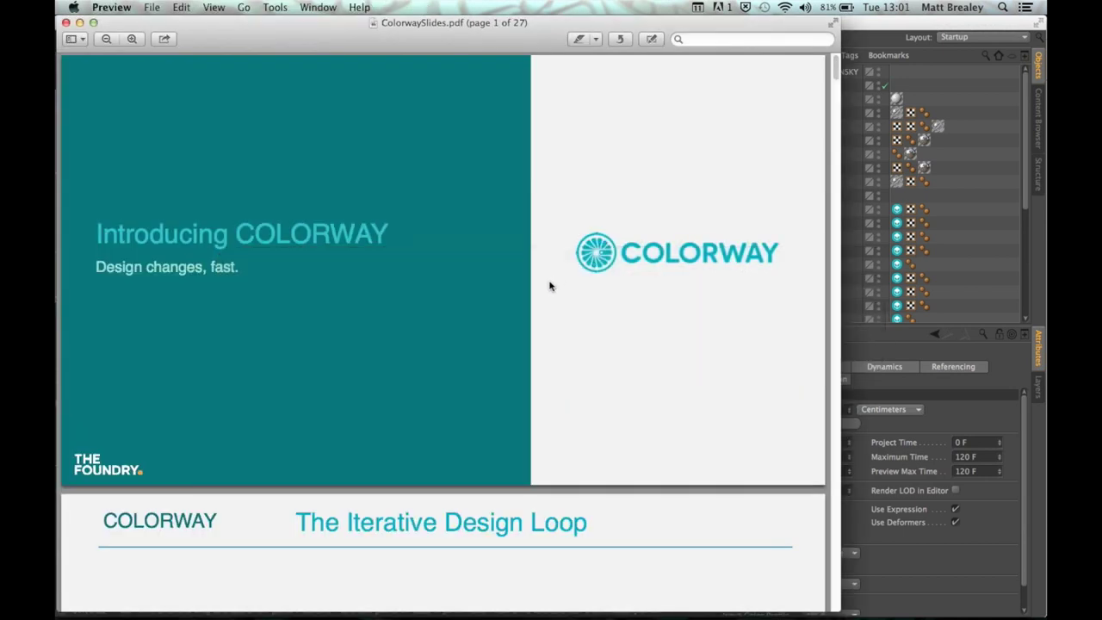
key(shift+super+f)
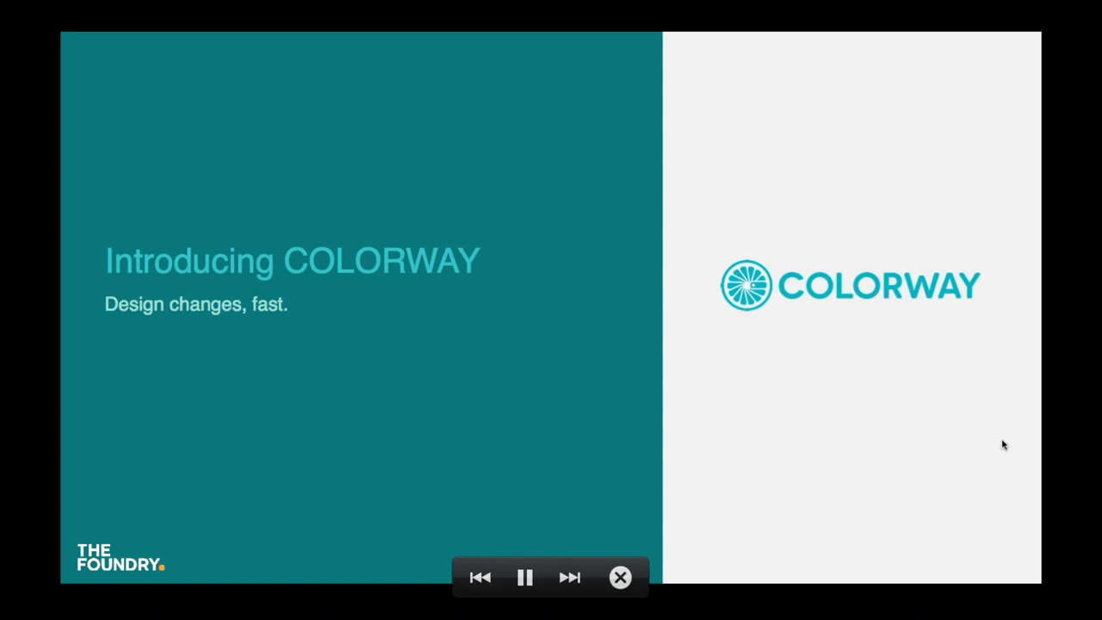
Advance to The Iterative Design Loop slide and reveal its Do 3D things! step.
key(Right)
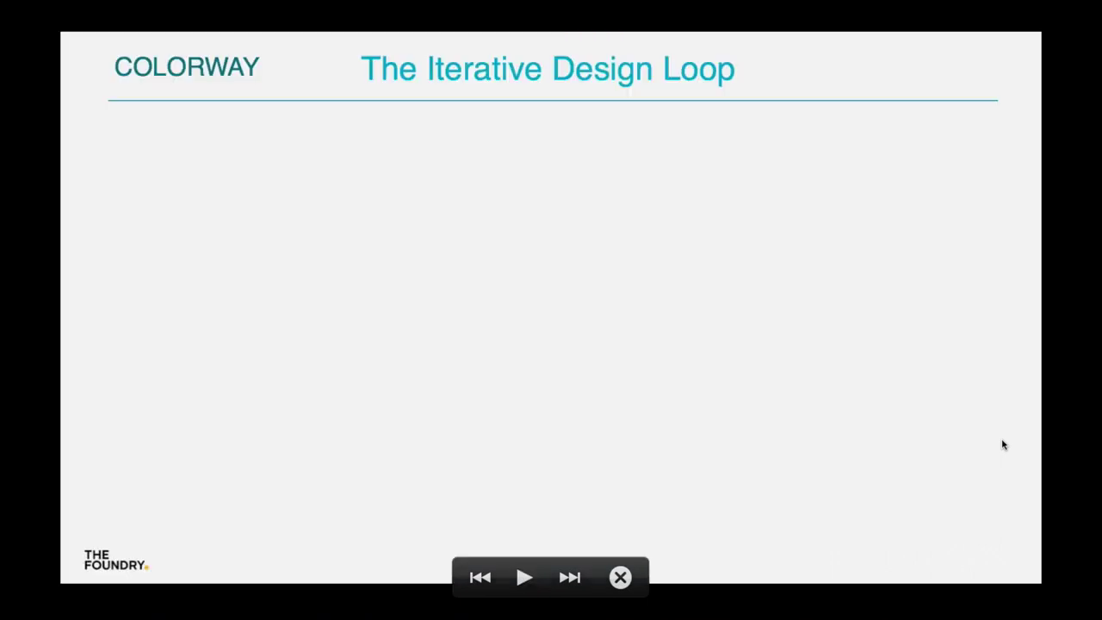
key(Left)
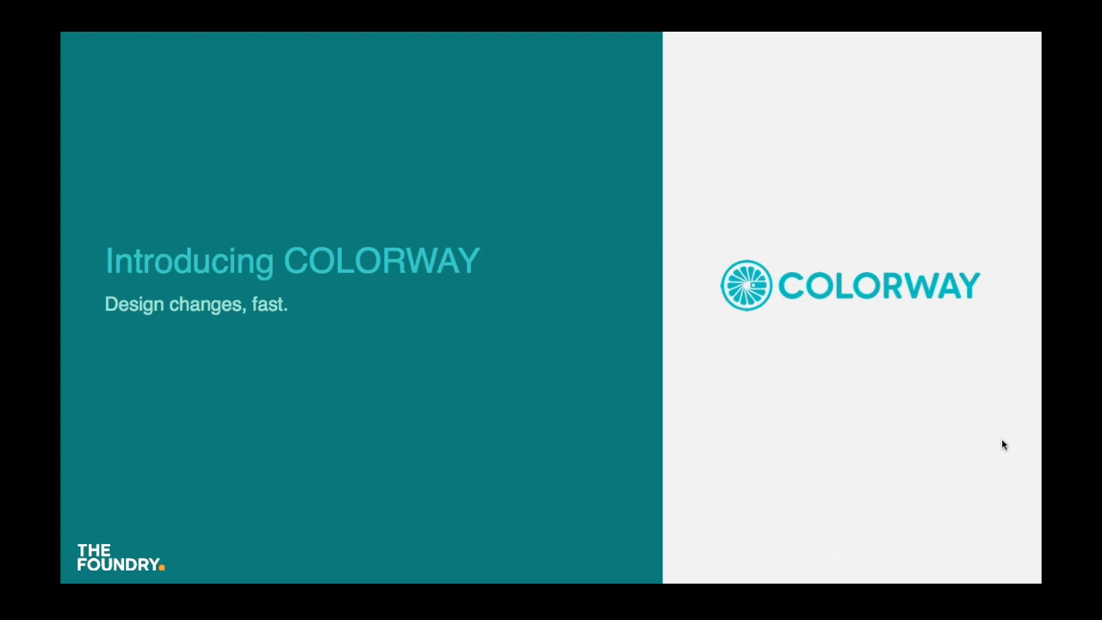
key(Right)
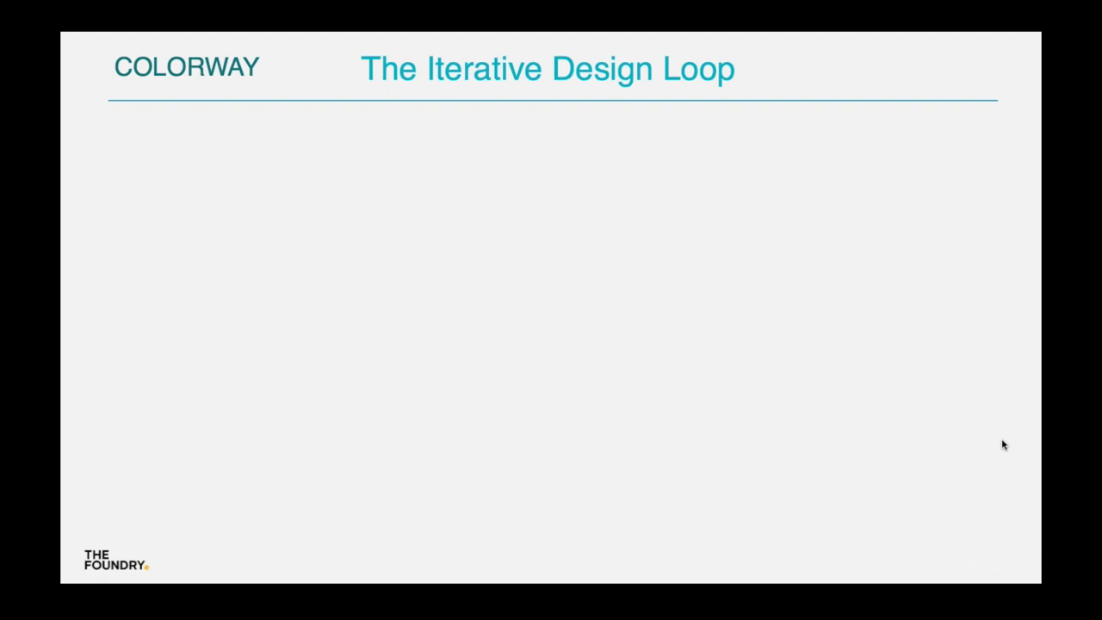
key(Right)
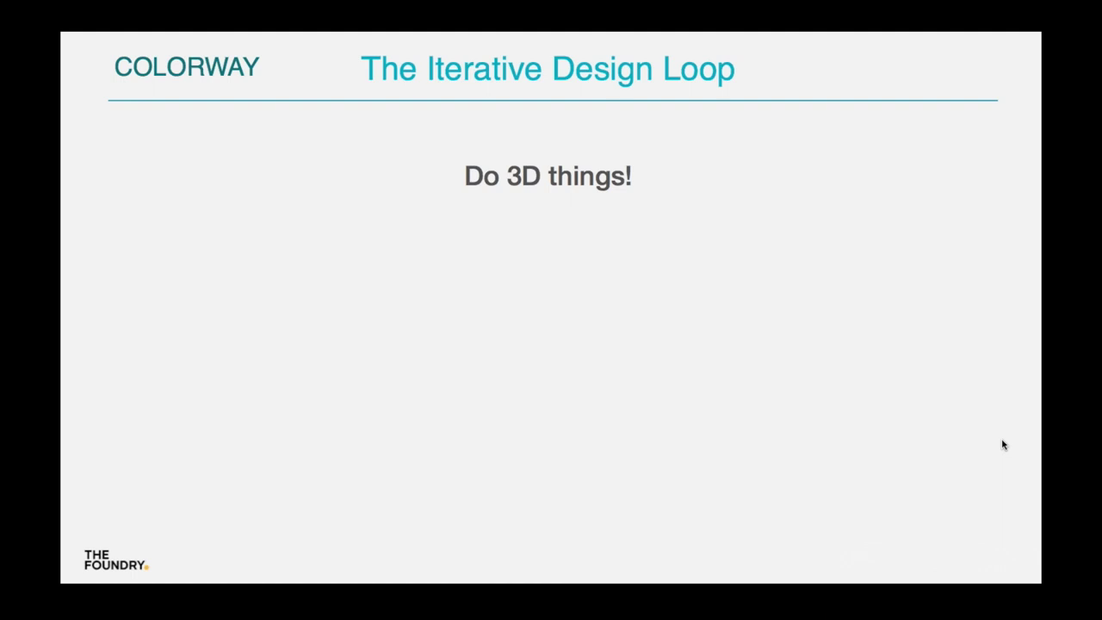
Reveal Render, Waiting…, Send to Client, More waiting…, Get notes from Client and the Iterate loop.
key(Right)
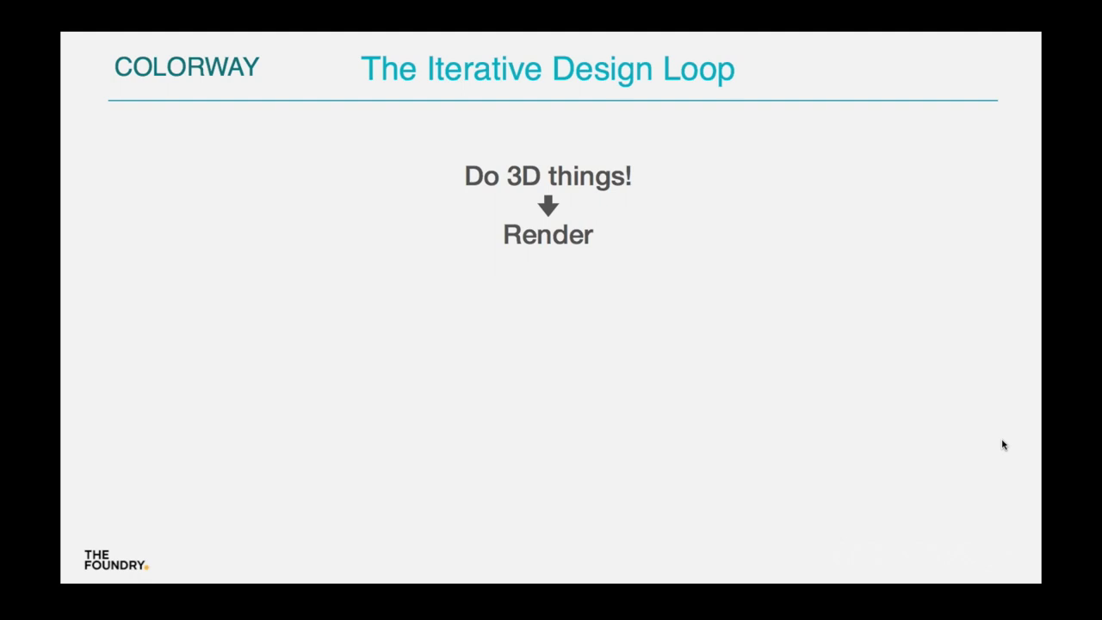
key(Right)
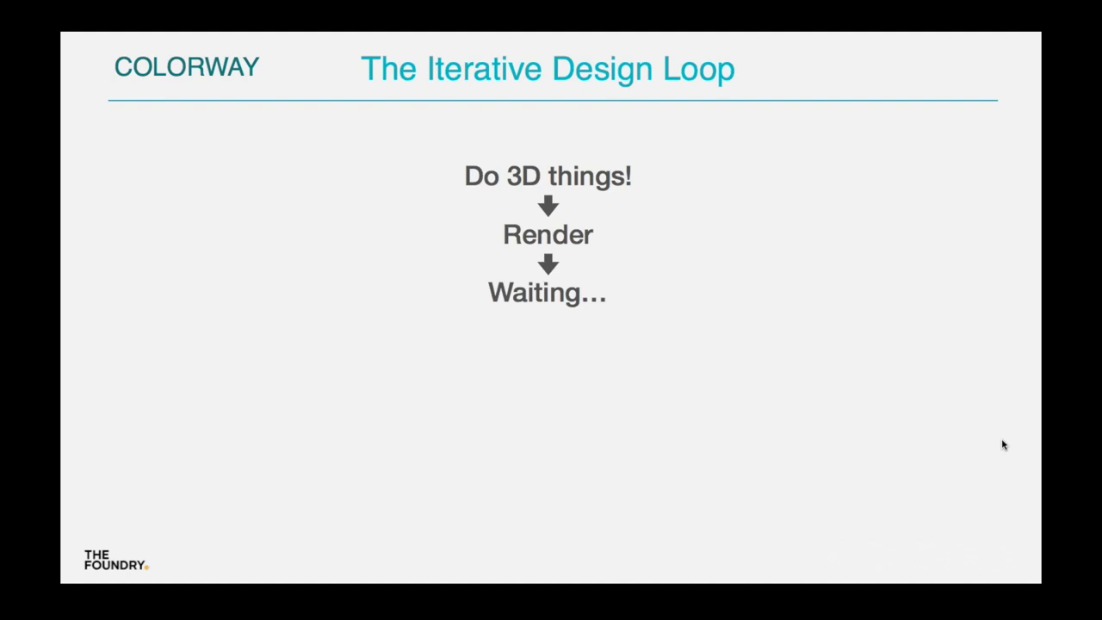
key(Right)
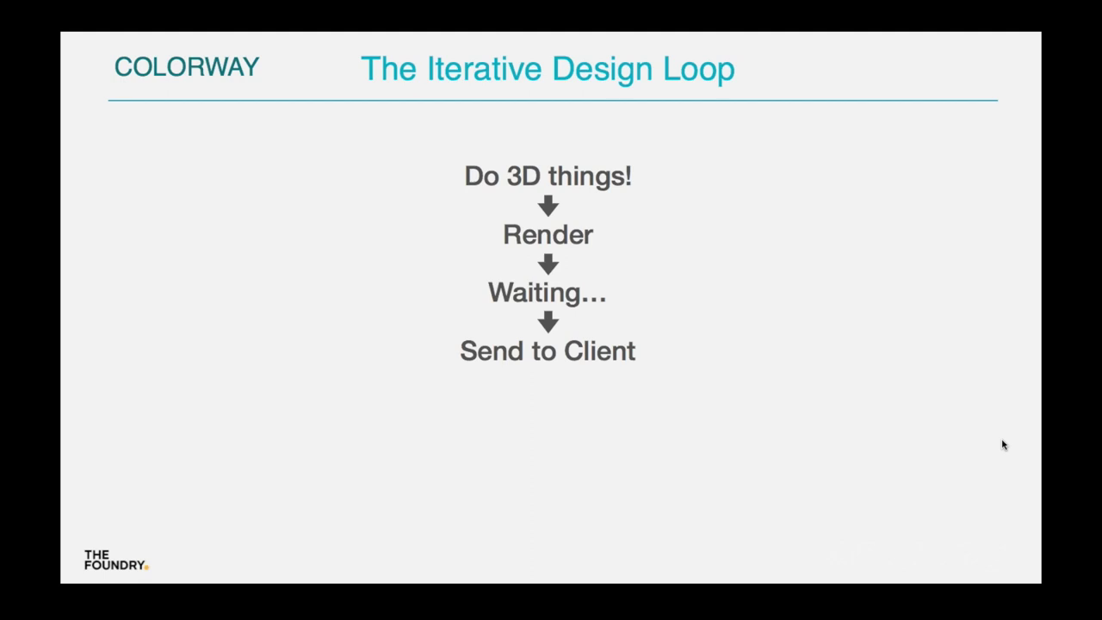
key(Right)
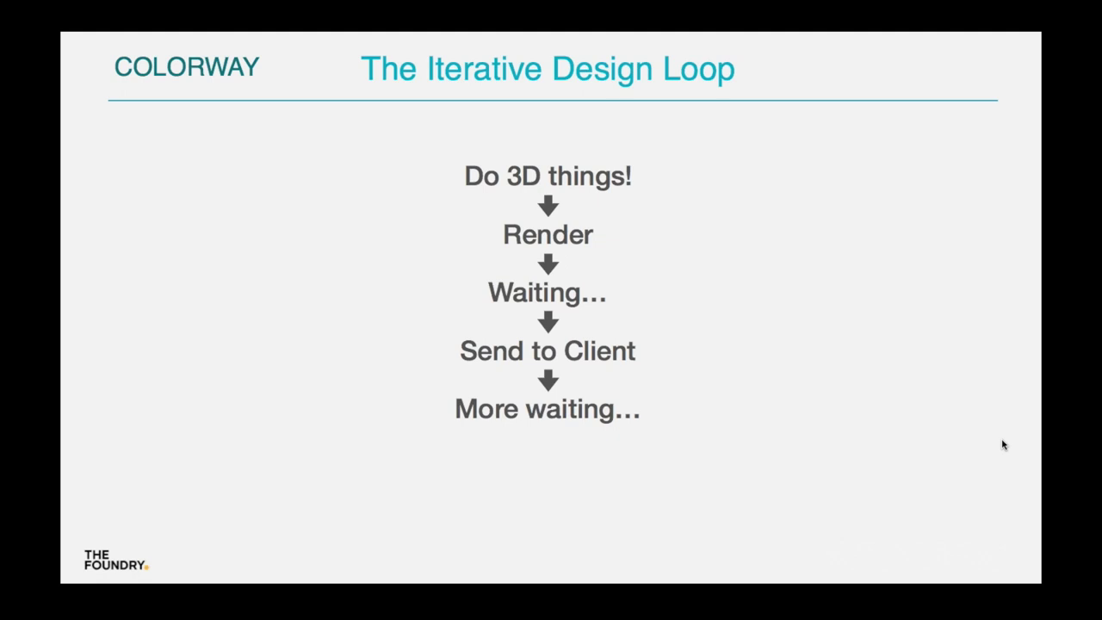
key(Right)
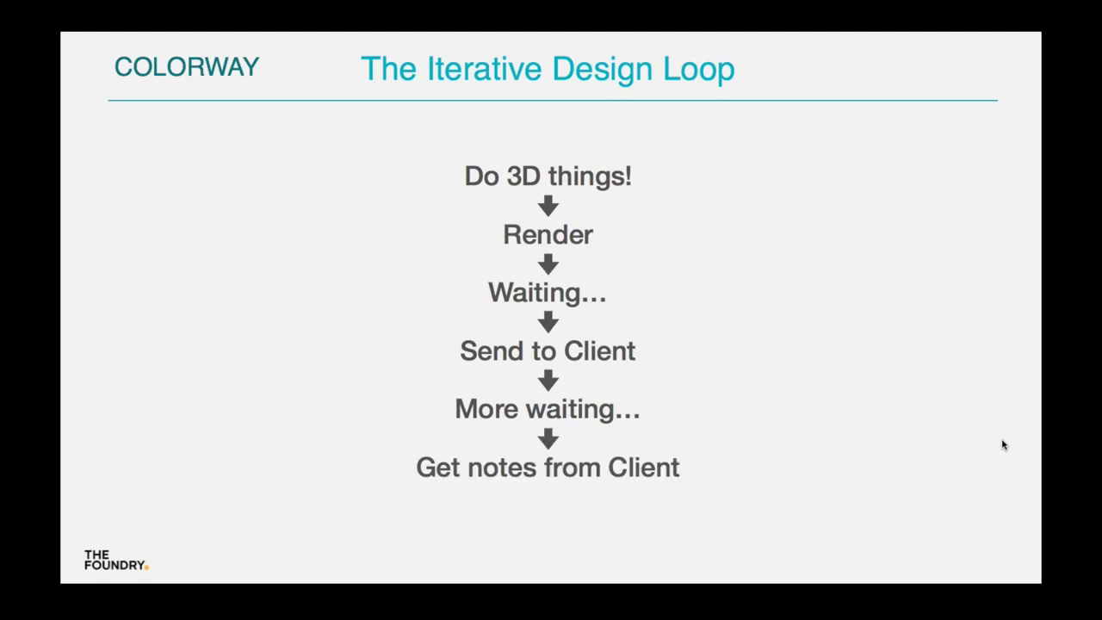
key(Right)
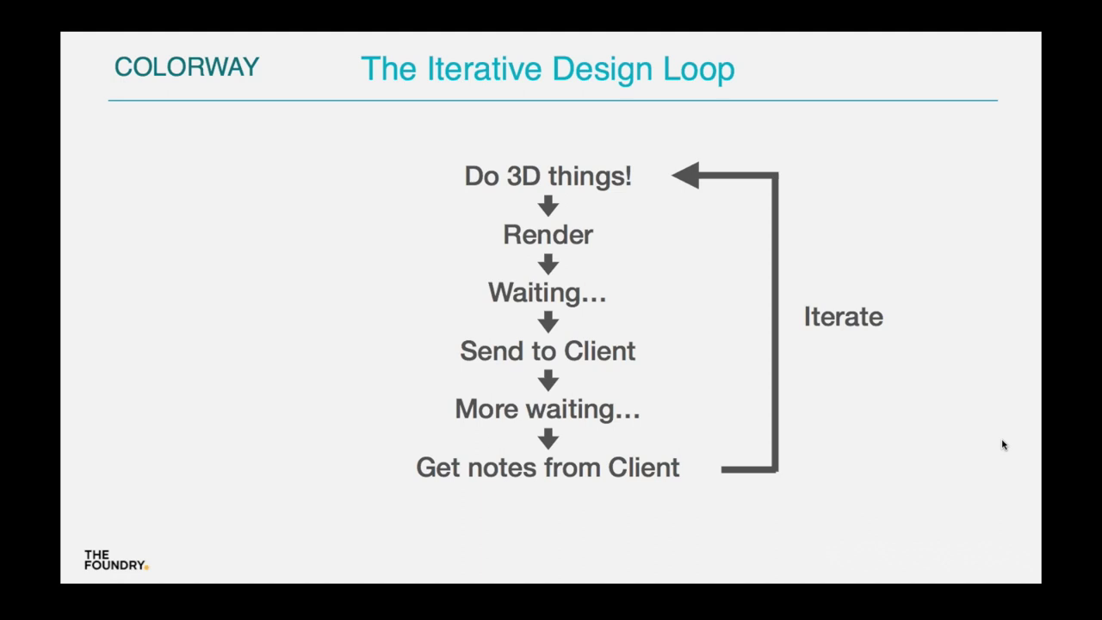
key(Right)
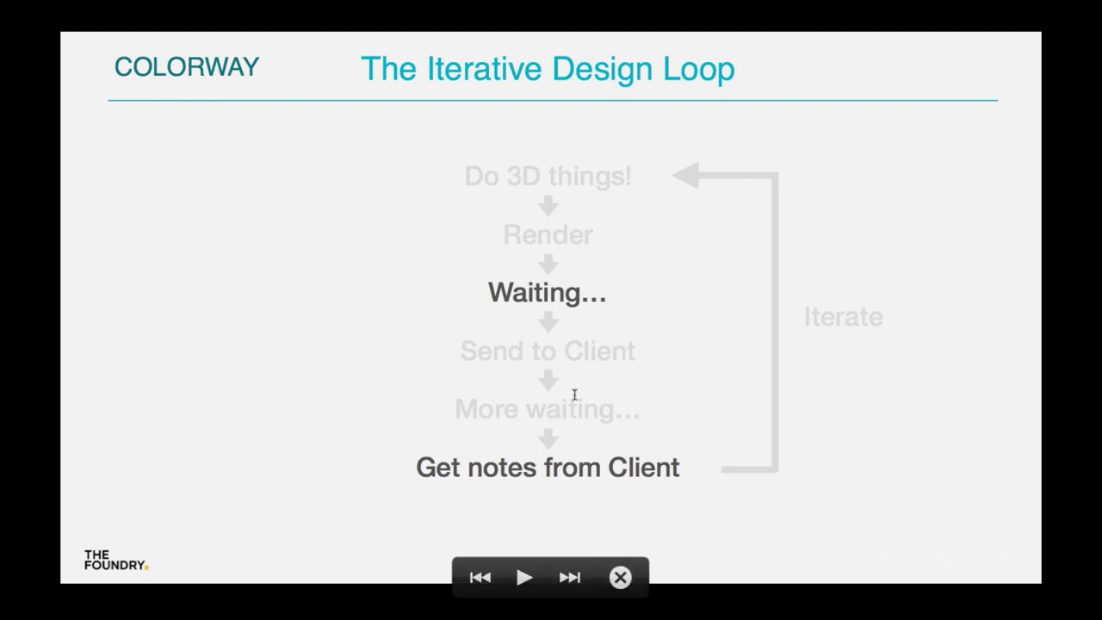
Advance from The Iterative Design Loop slide to the What is COLORWAY slide.
key(Right)
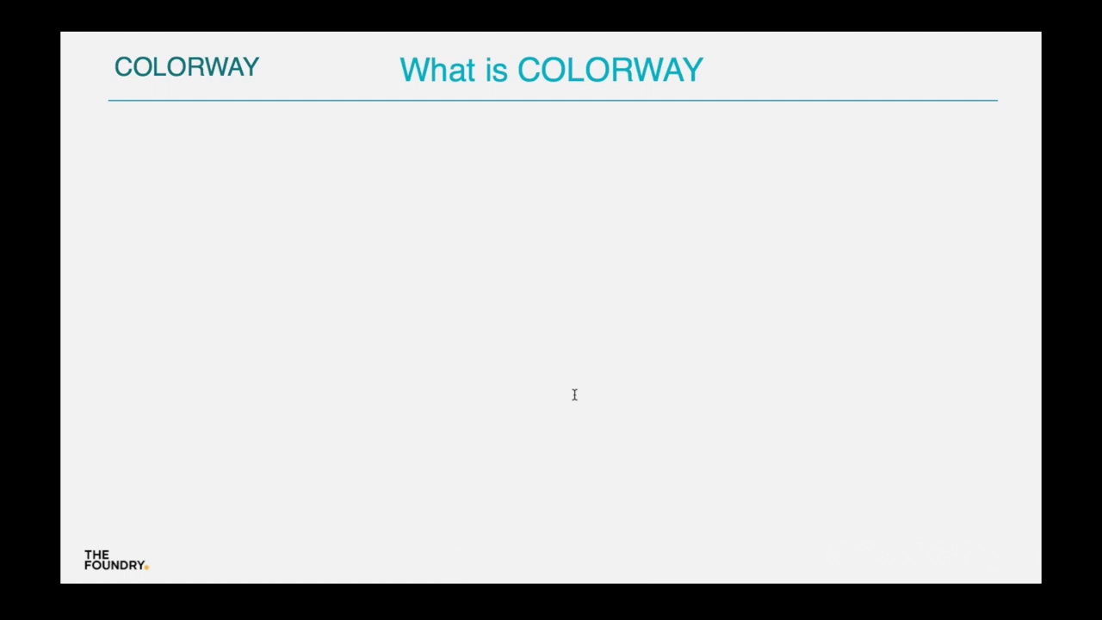
Reveal the What we're showing today list: COLORWAY, COLORWAY Presenter and COLORWAY kit for C4D.
key(Right)
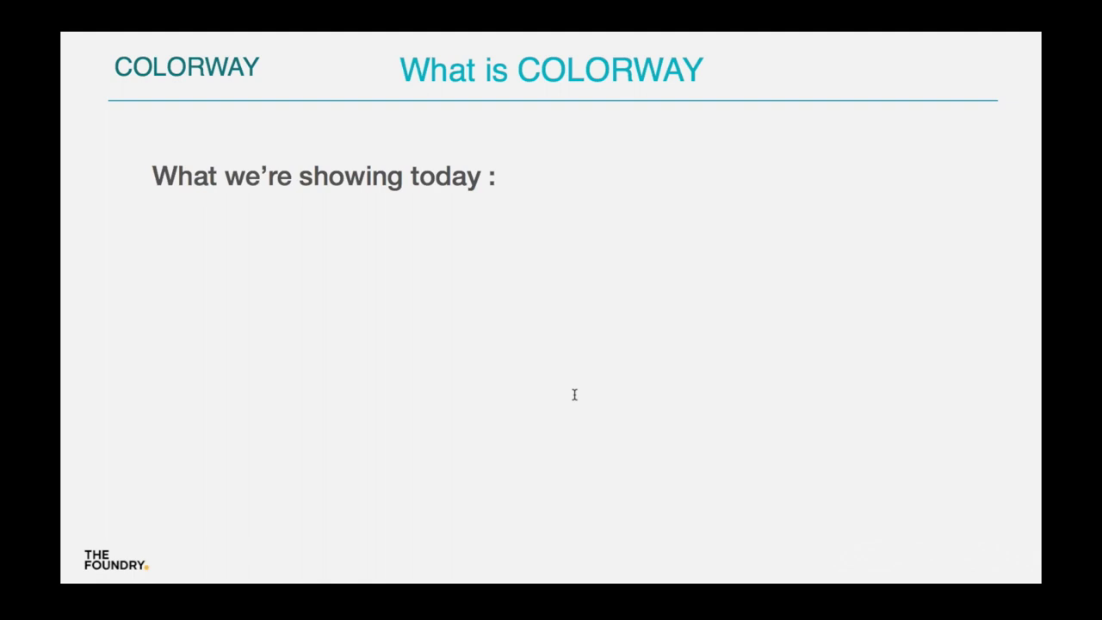
key(Right)
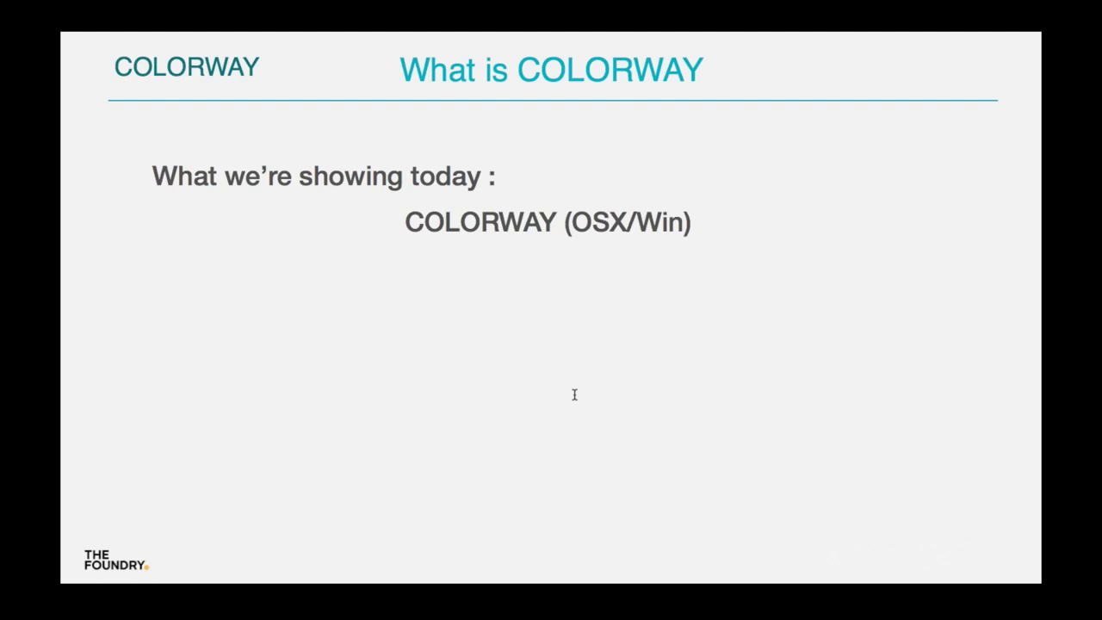
key(Right)
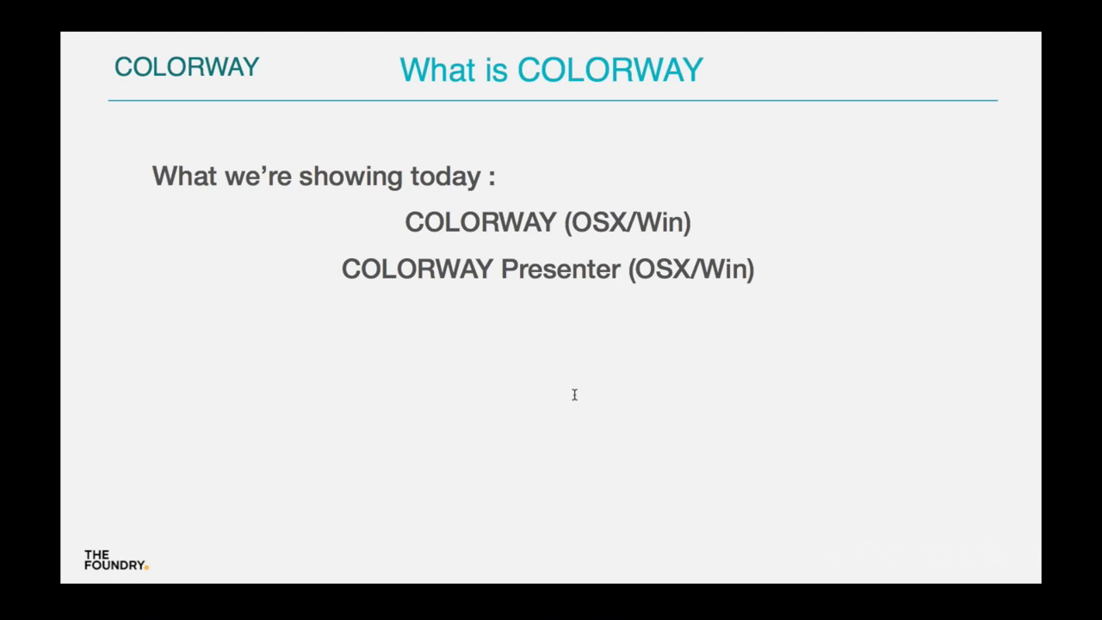
key(Right)
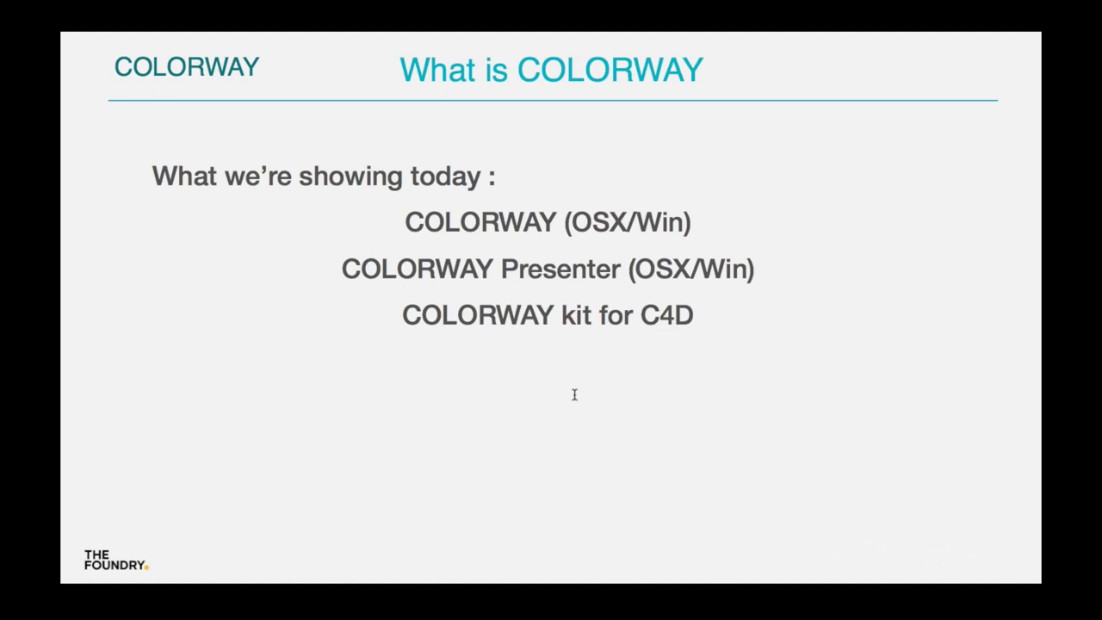
Reveal the Coming soon items, Colorway 1.1 and Presenter for iOS, then advance to Design Flow.
key(Right)
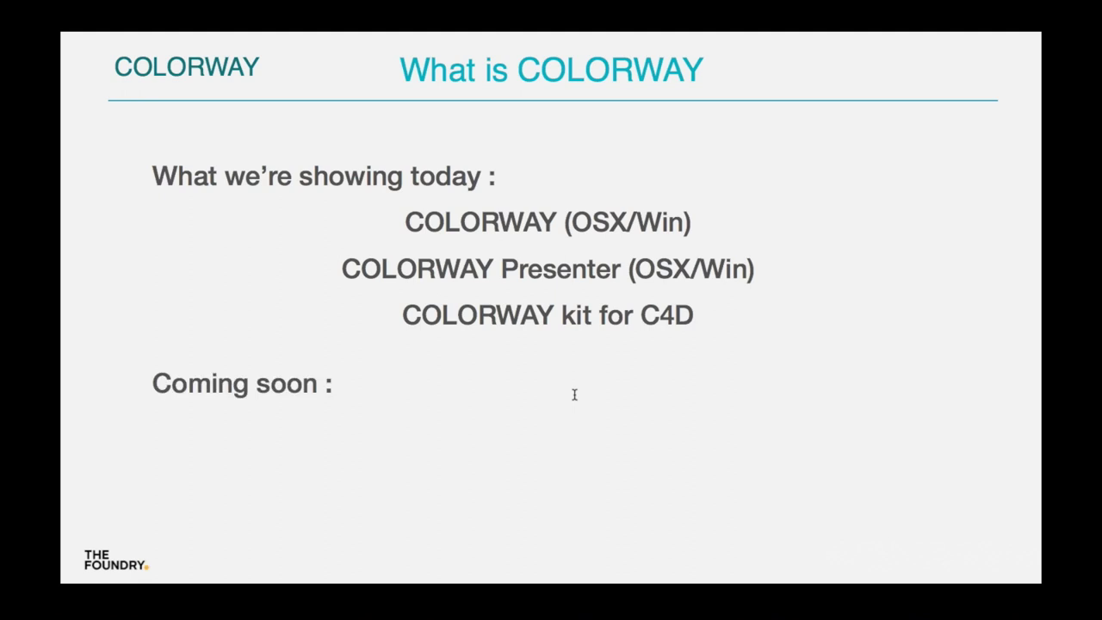
key(Right)
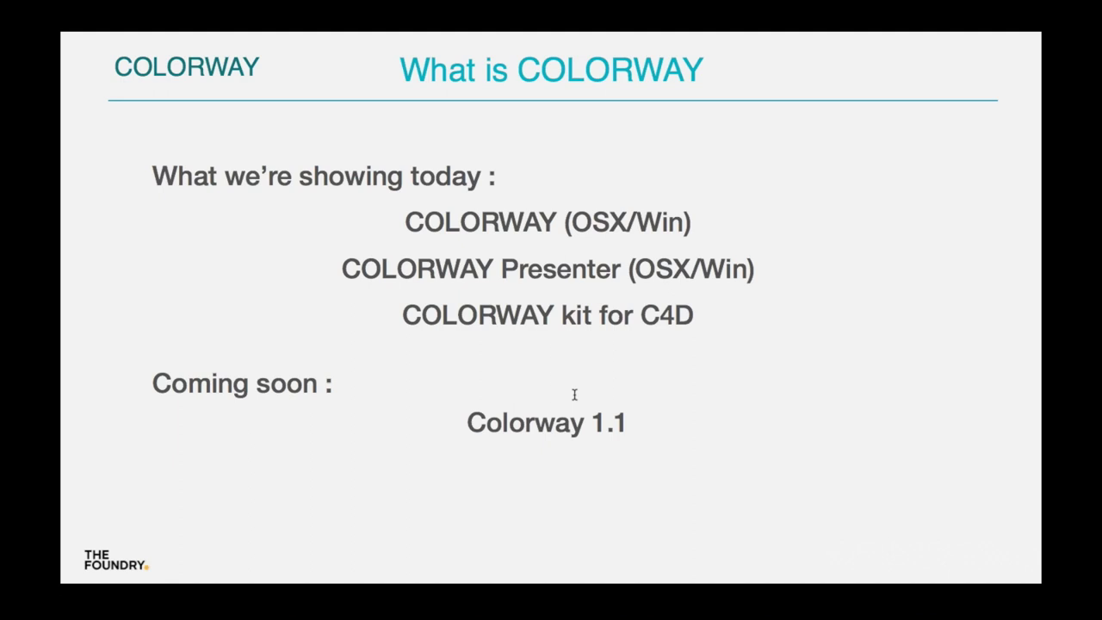
key(Right)
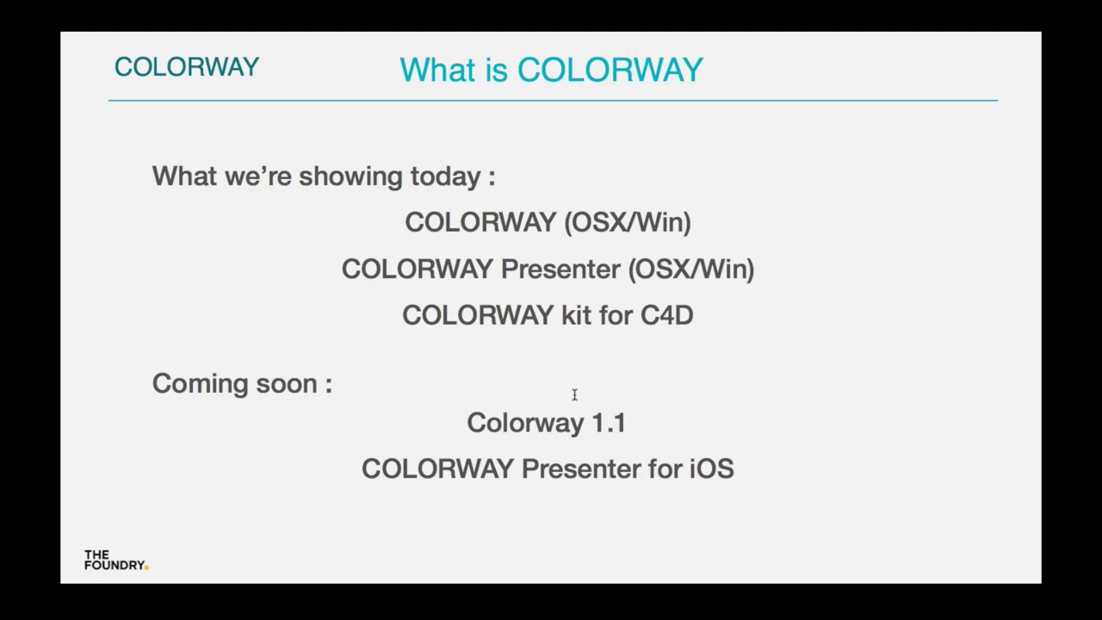
key(Right)
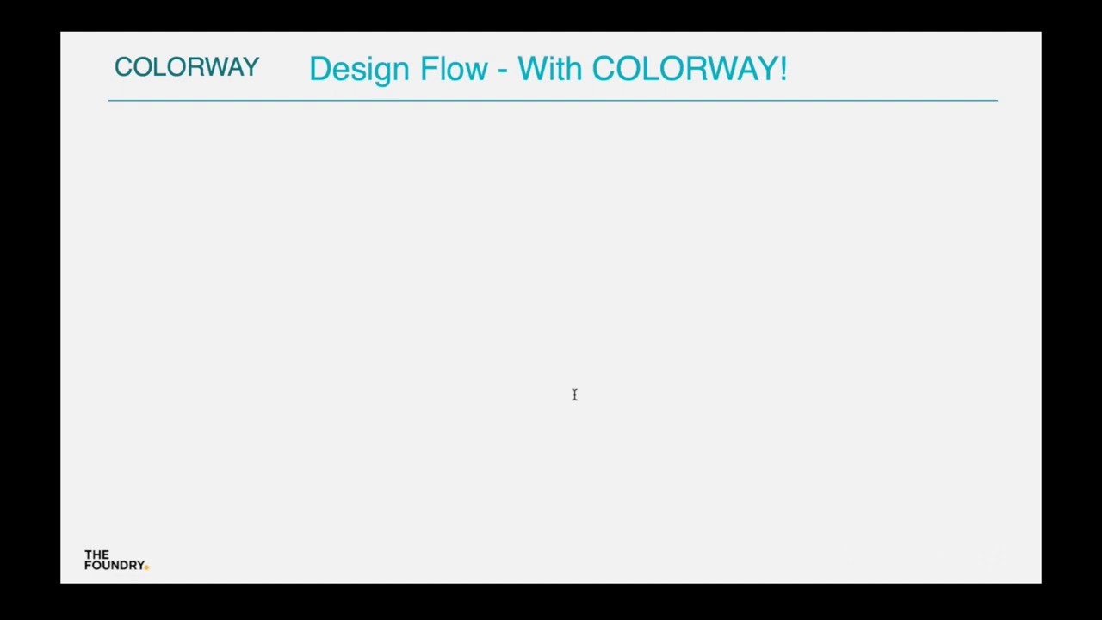
Reveal all seven Design Flow steps through looks sent back to 3D, then exit full screen.
key(Right)
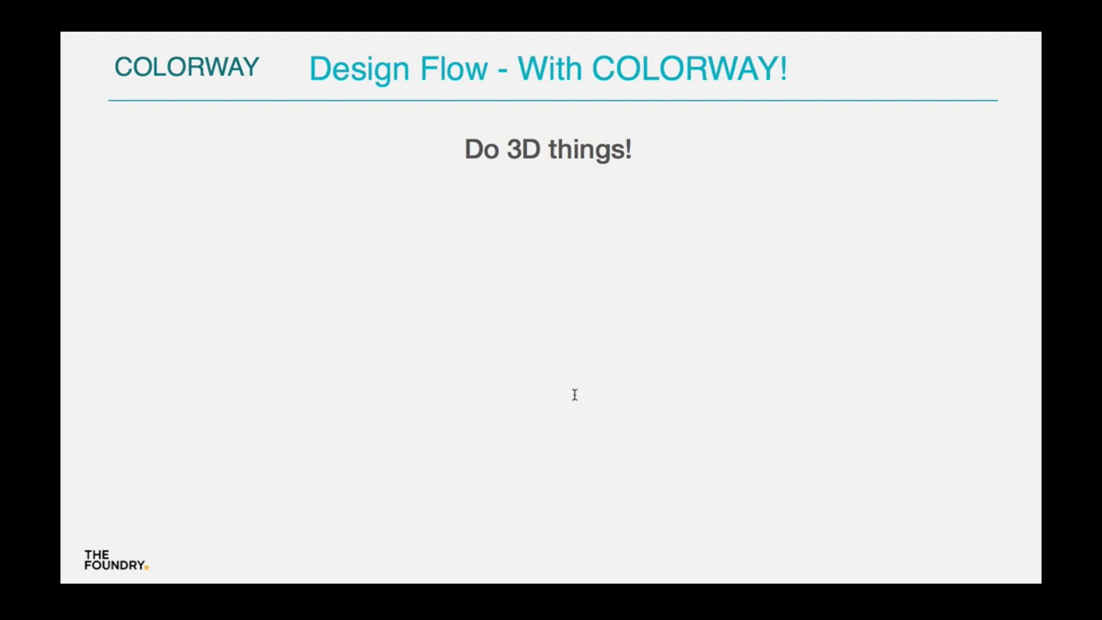
key(Right)
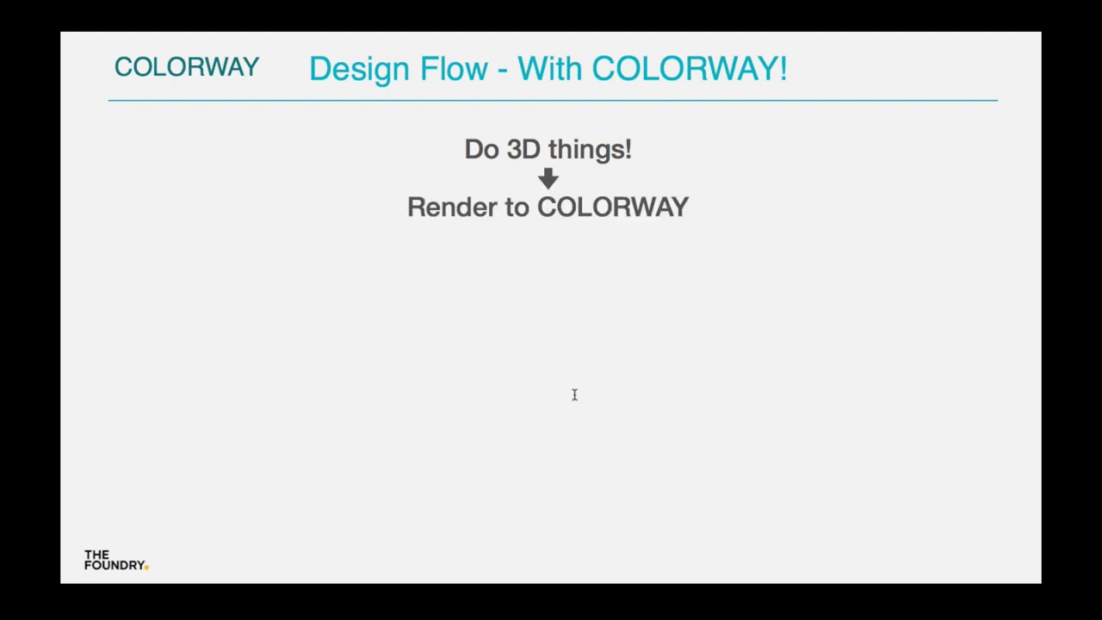
key(Right)
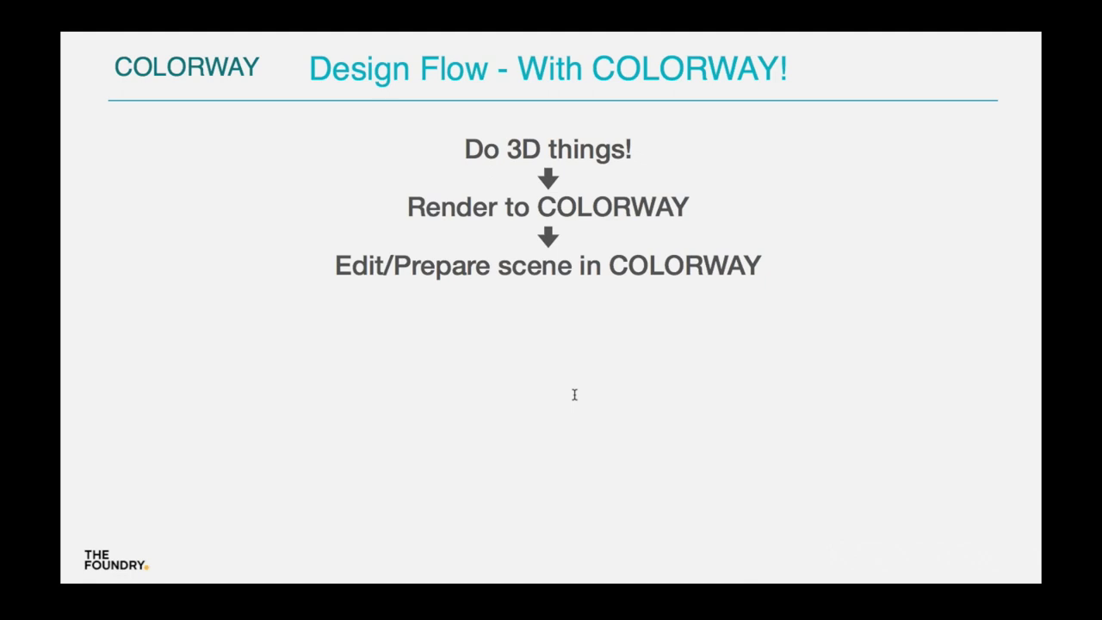
key(Right)
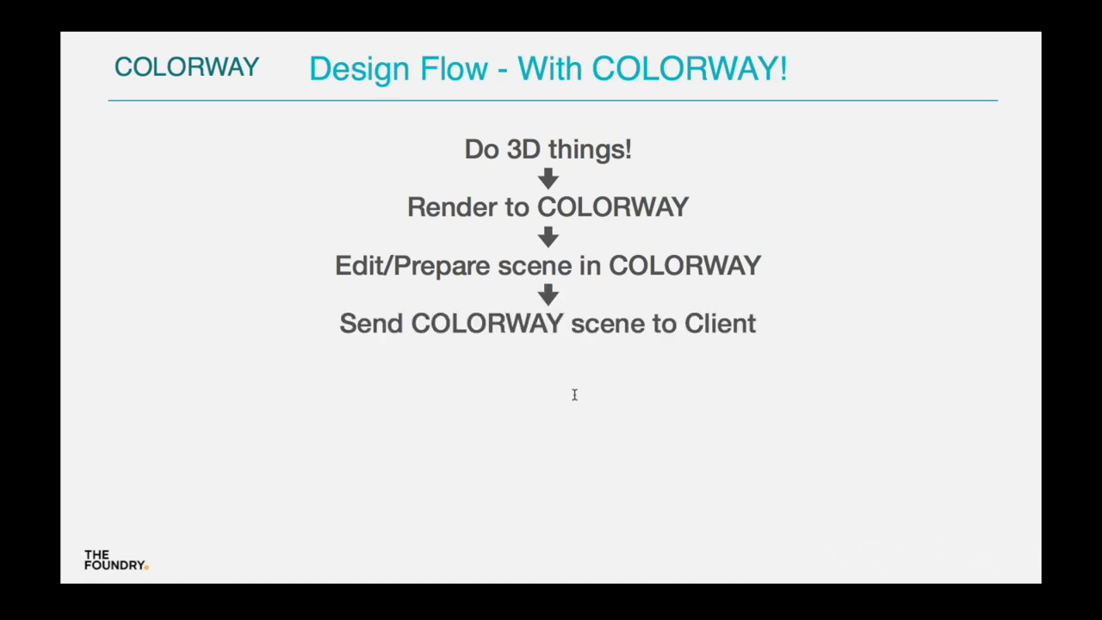
key(Right)
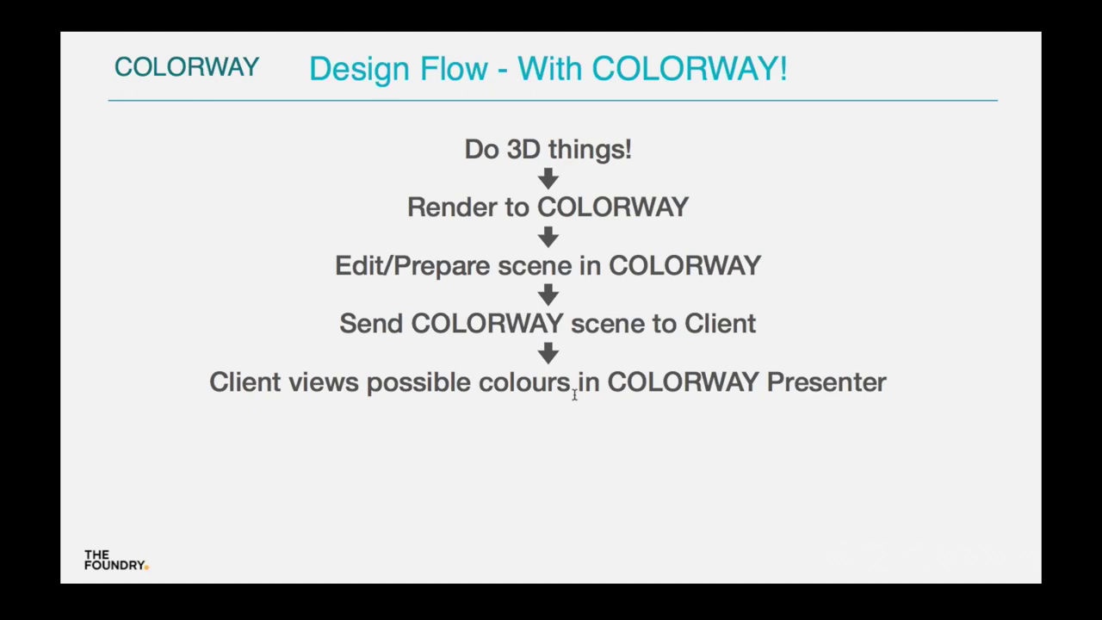
key(Right)
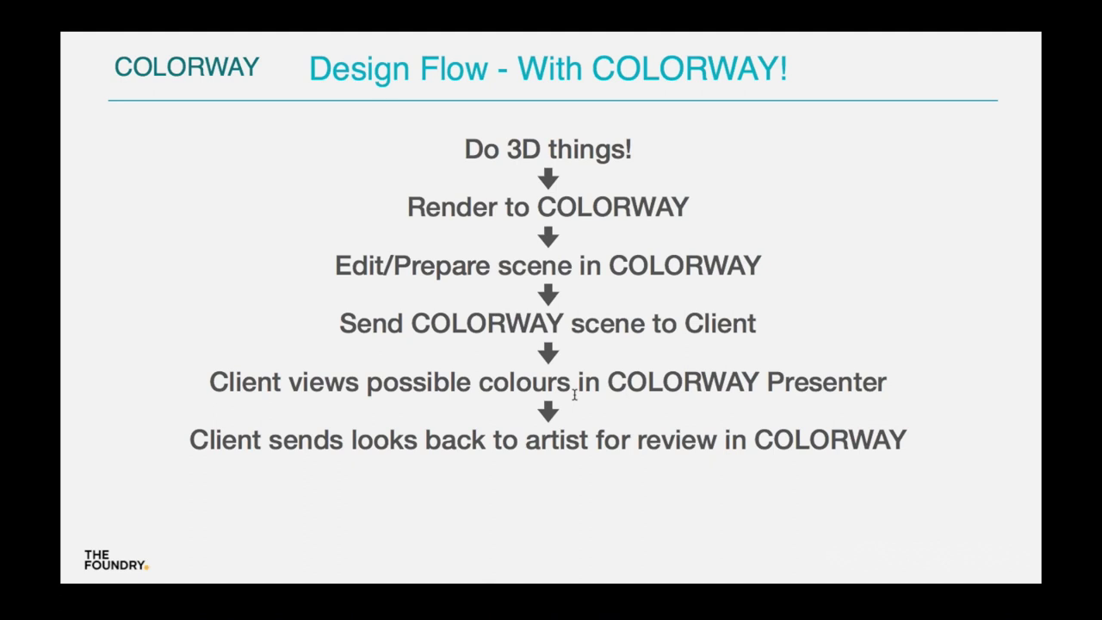
key(Right)
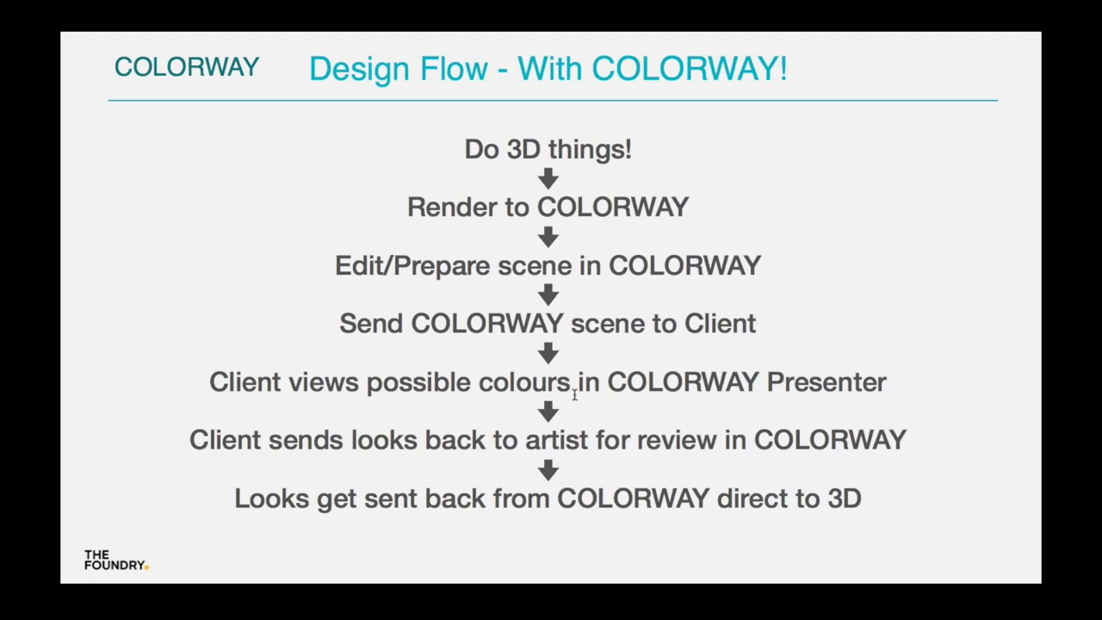
key(Escape)
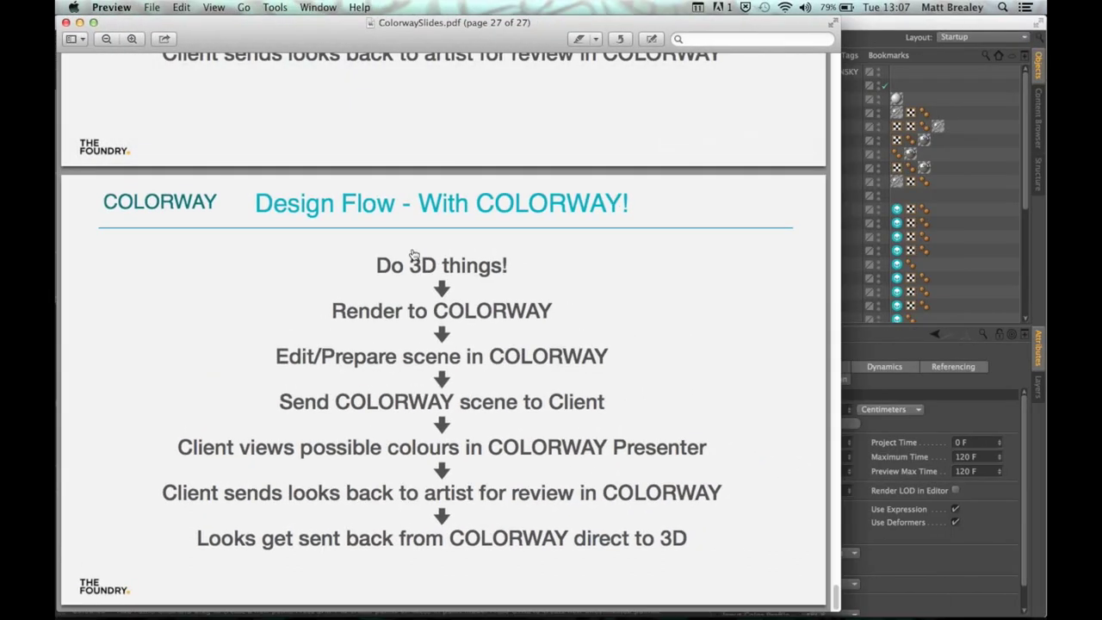
Switch to Cinema 4D and show only the Perspective viewport full size.
key(super+Tab)
key(super+Tab)
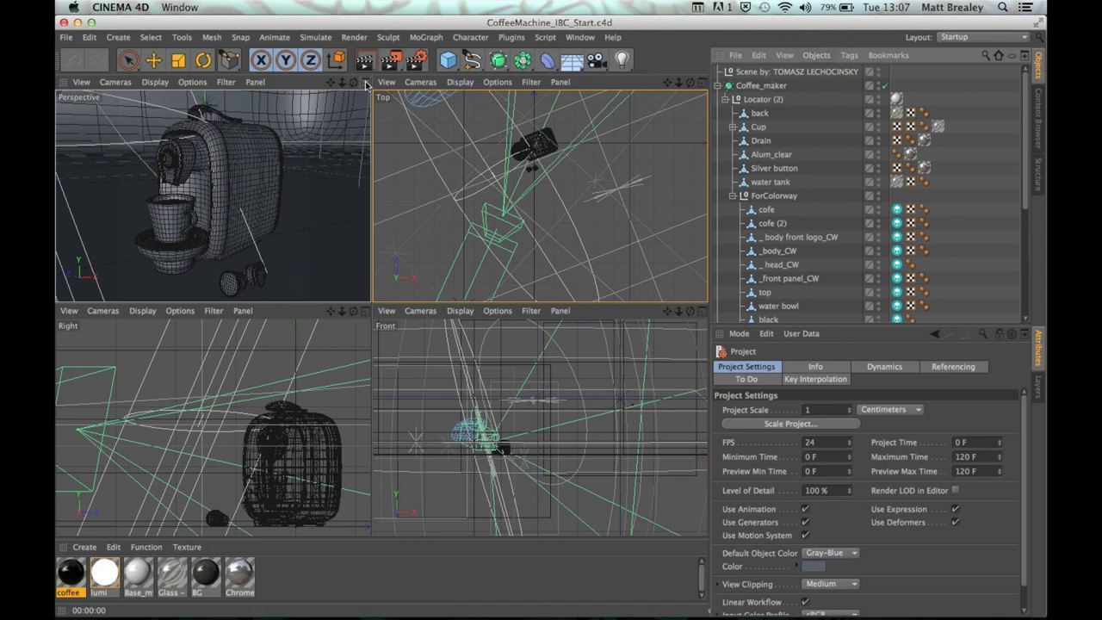
key(F1)
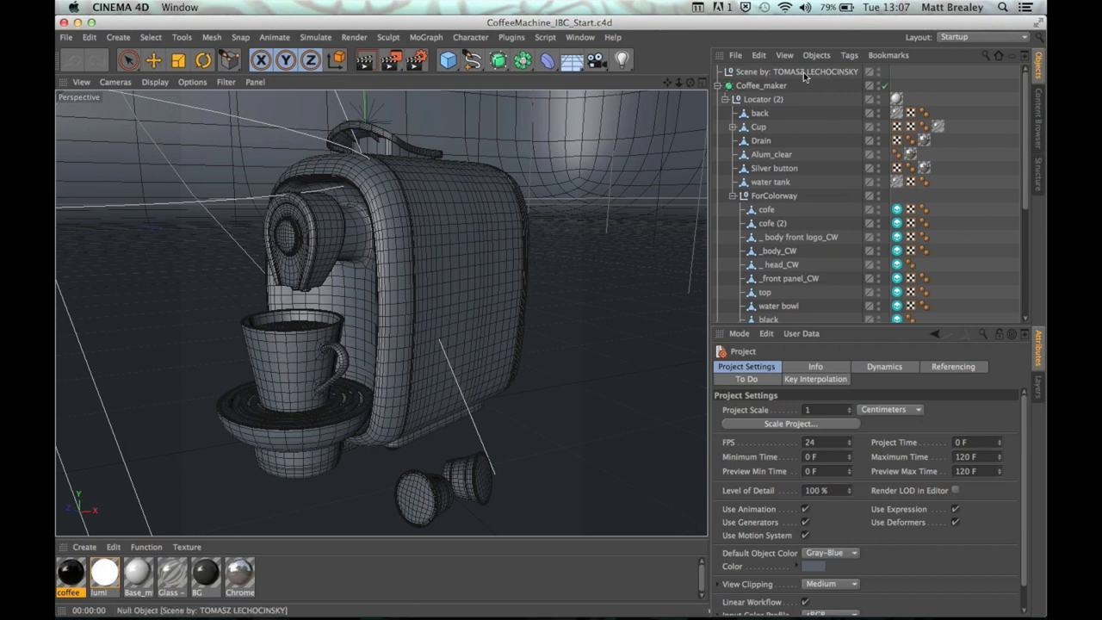
key(m)
key(a)
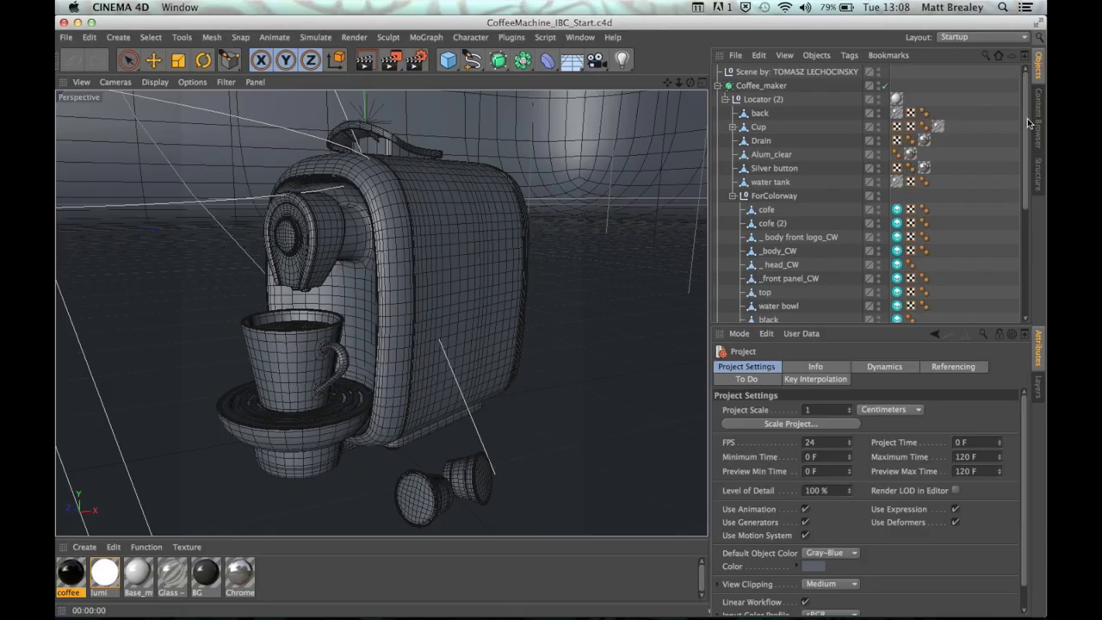
Delete the Colorway Part tags on the ForColorway parts from cofe down to bottom.
scroll(968, 213, down, 5)
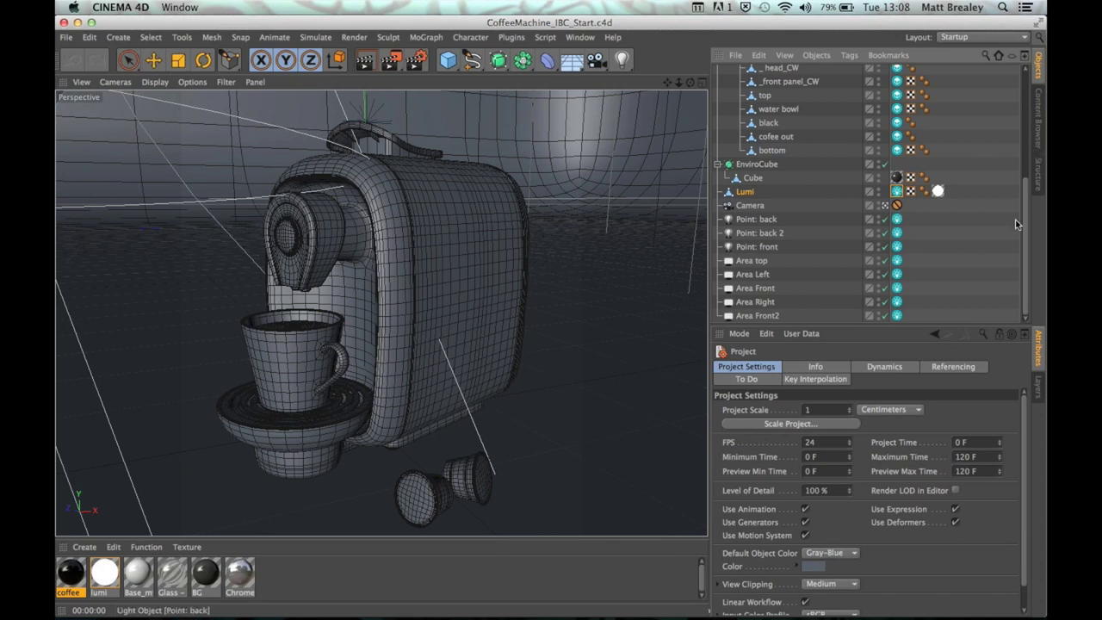
scroll(947, 172, up, 5)
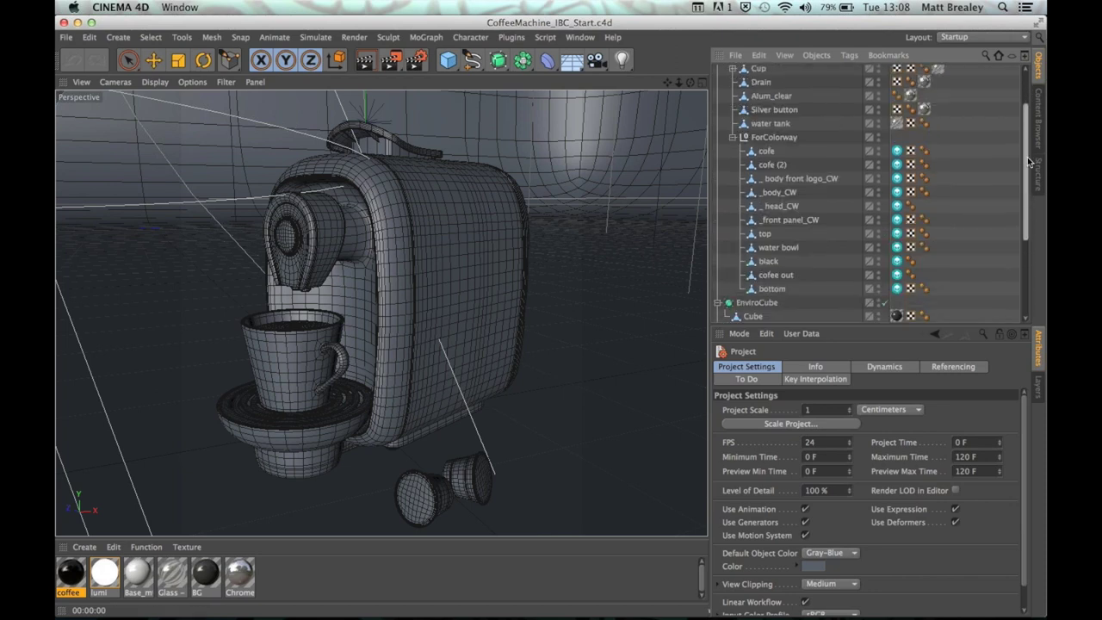
click(896, 122)
shift+click(897, 259)
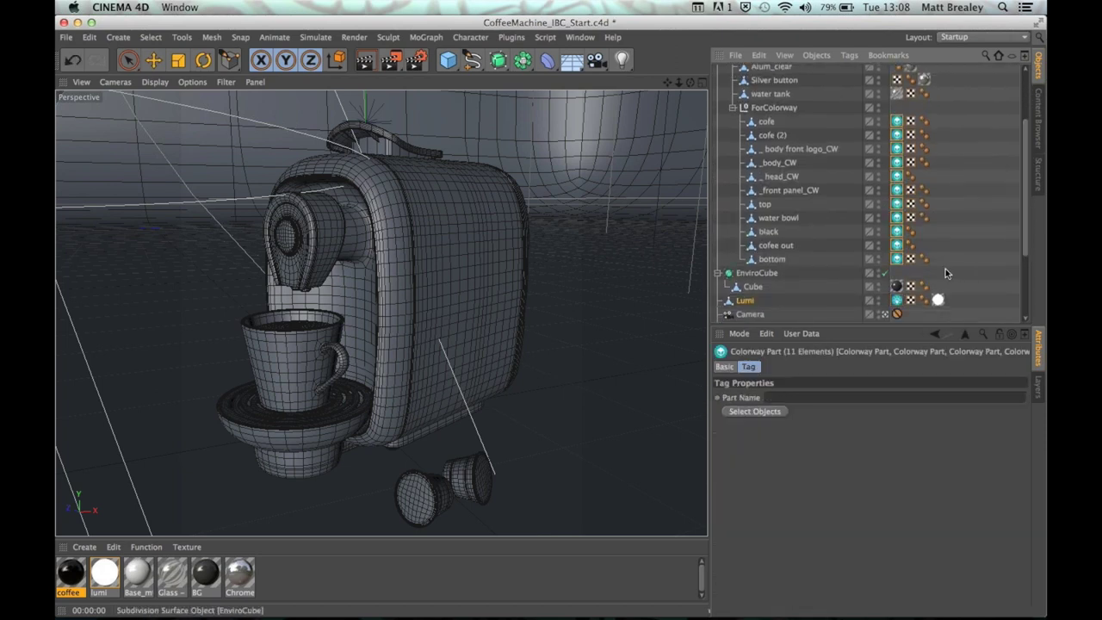
key(Delete)
Delete the Colorway Light tags on the lights from Point: back through Area Front2.
scroll(1027, 215, down, 5)
click(897, 219)
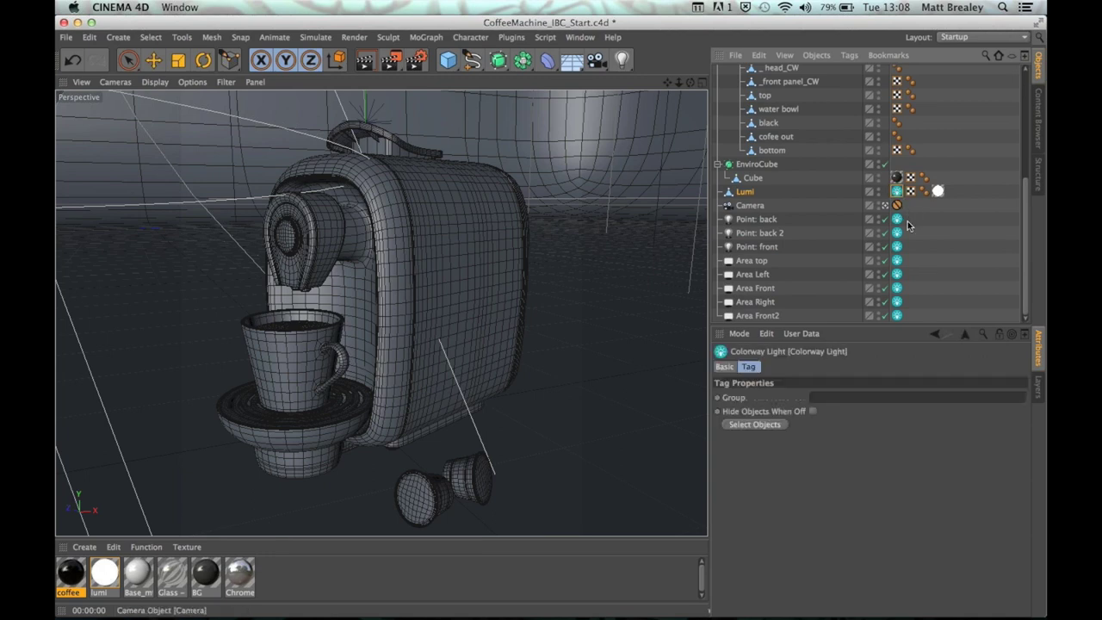
shift+click(897, 316)
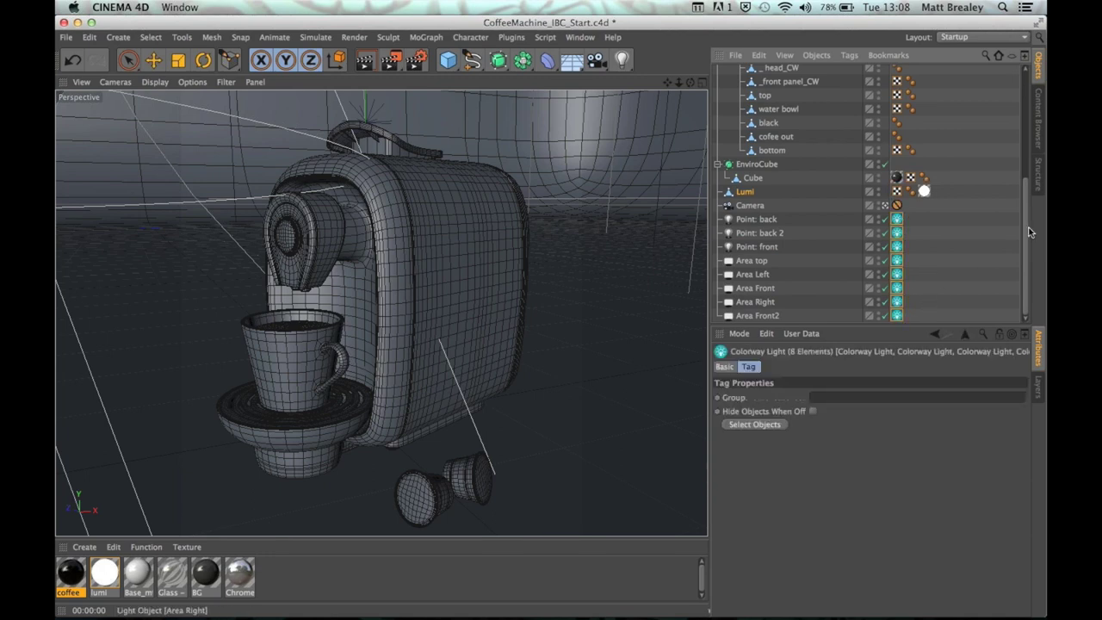
key(Delete)
drag(1027, 230, 1026, 86)
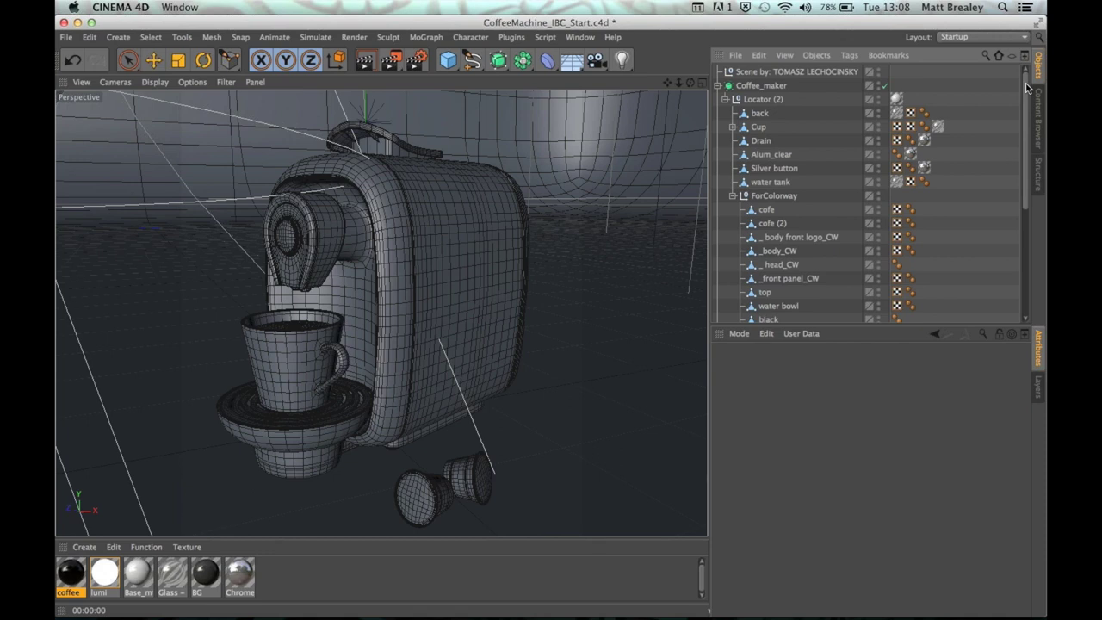
Select cofe through bottom under ForColorway and add a Colorway Part tag to each.
drag(1026, 212, 1026, 247)
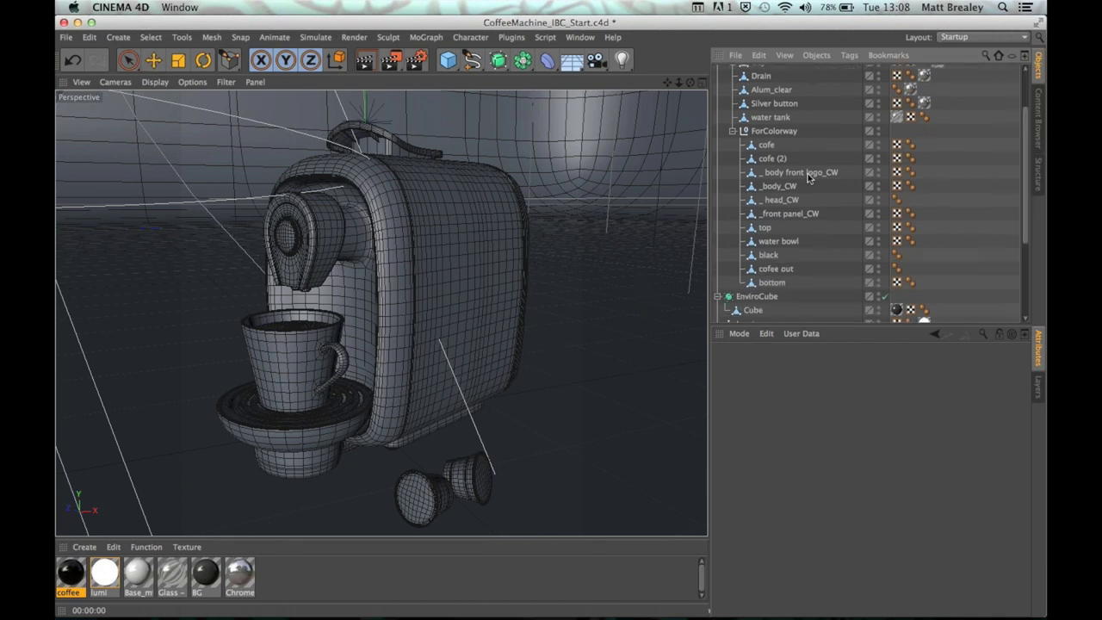
click(766, 145)
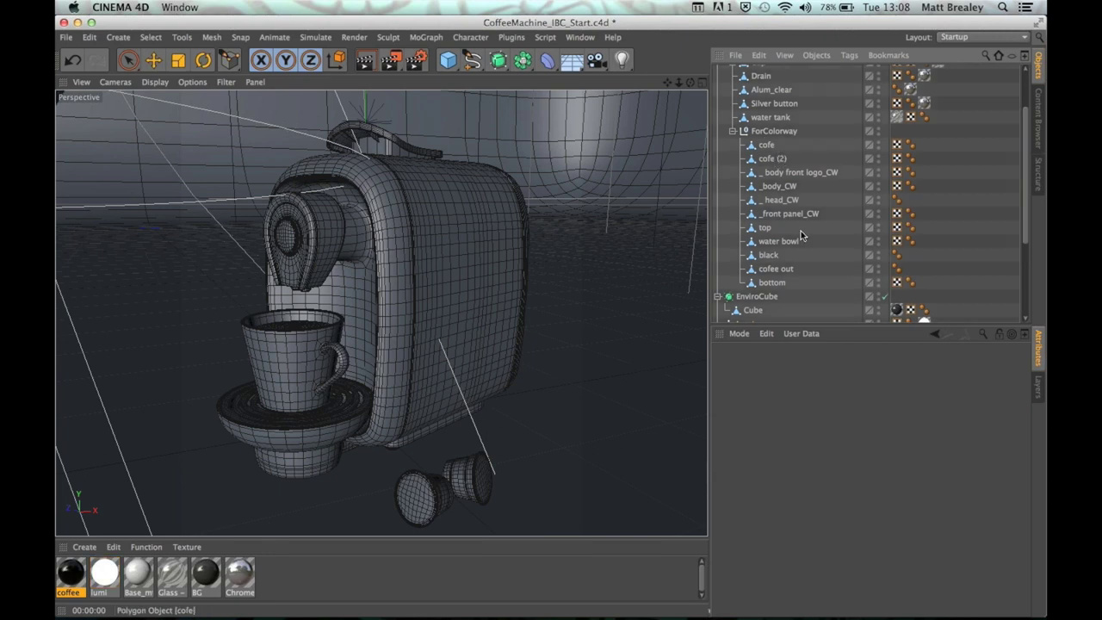
shift+click(773, 282)
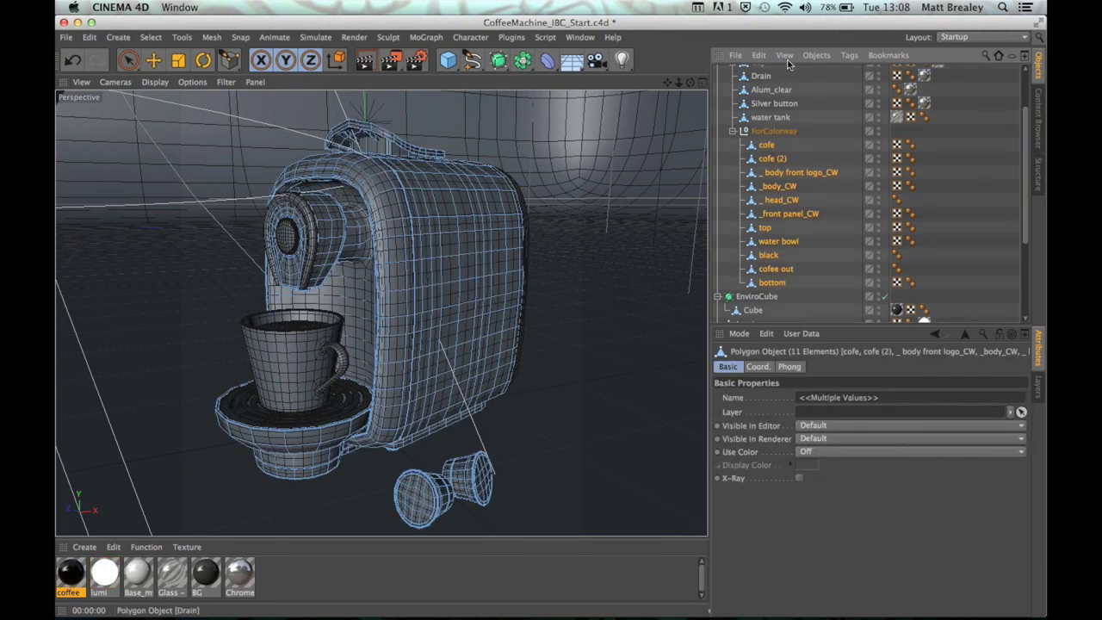
click(849, 55)
mouse_move(876, 136)
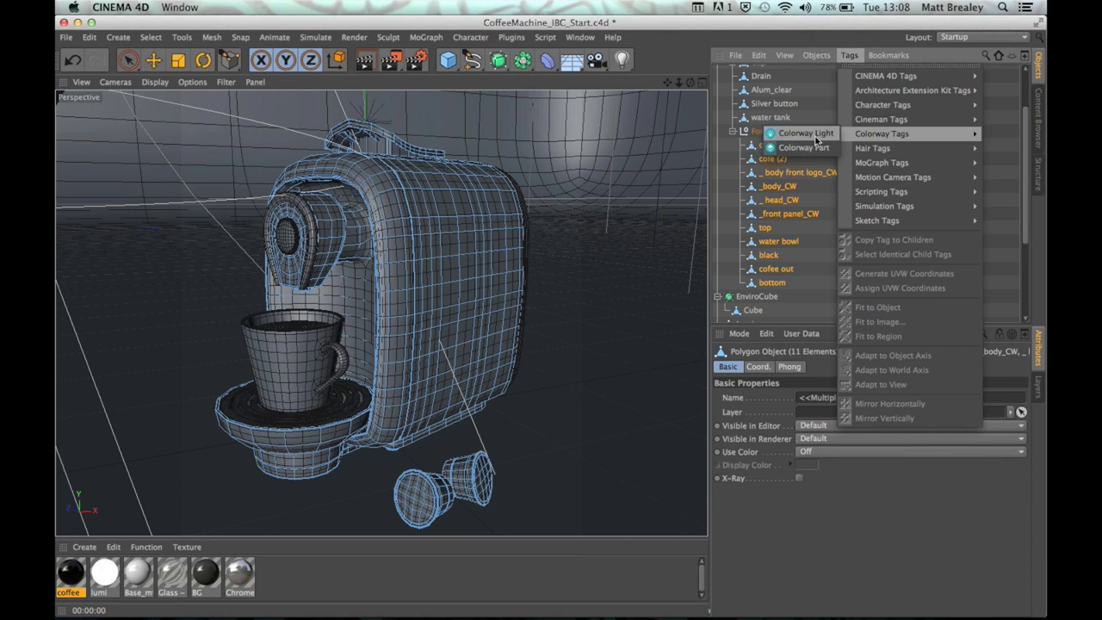
click(810, 149)
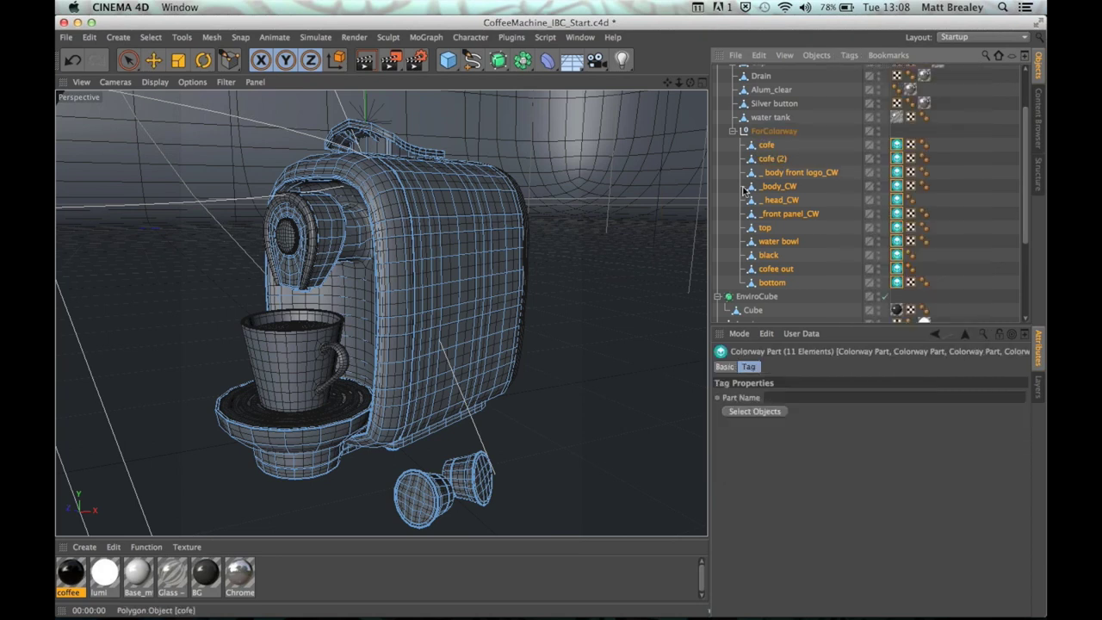
click(896, 145)
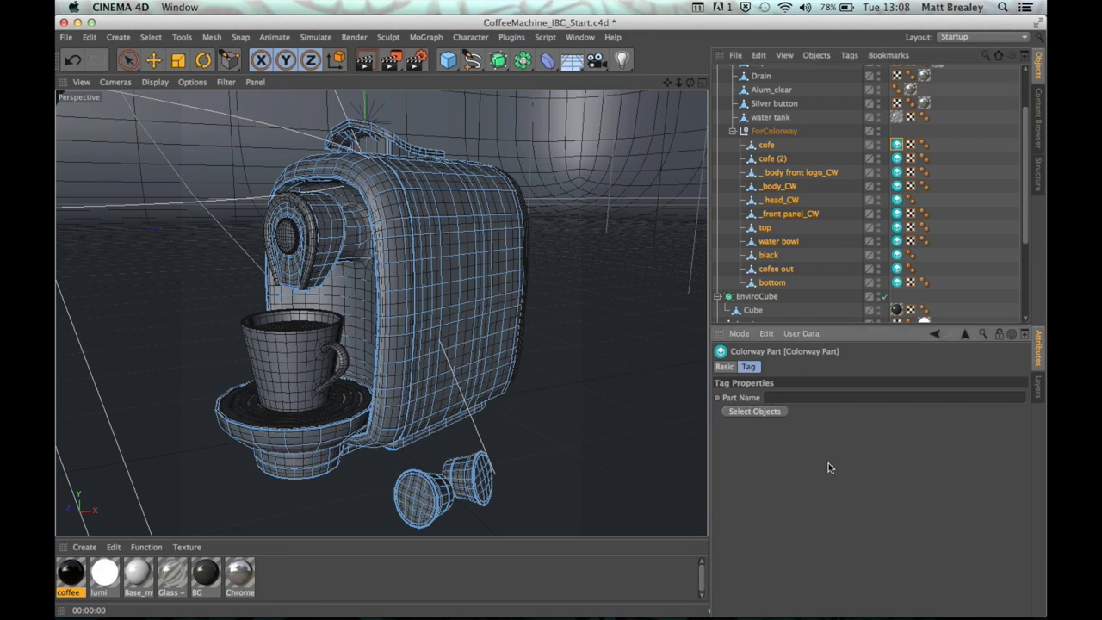
click(990, 238)
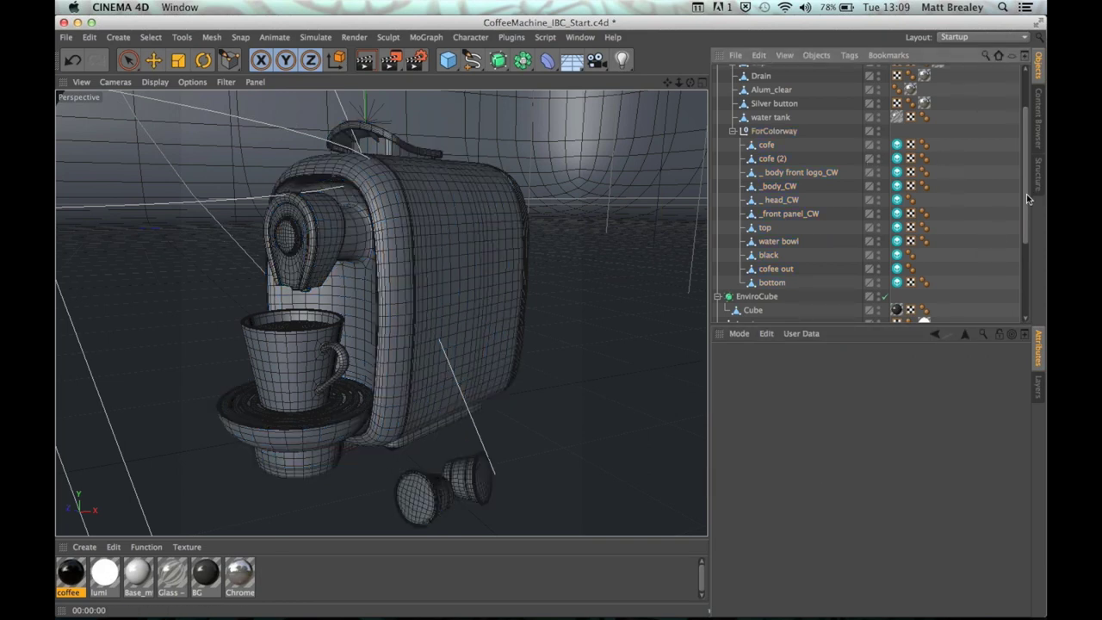
Add a Colorway Light tag to each light from Point: back through Area Front2.
scroll(1027, 232, down, 5)
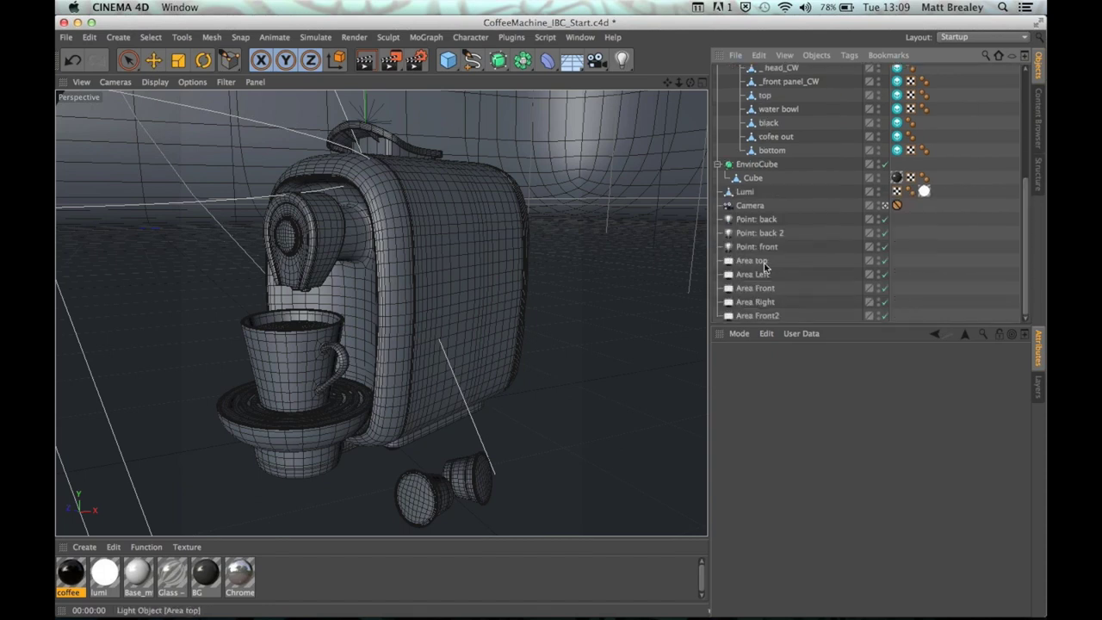
click(761, 222)
shift+click(763, 315)
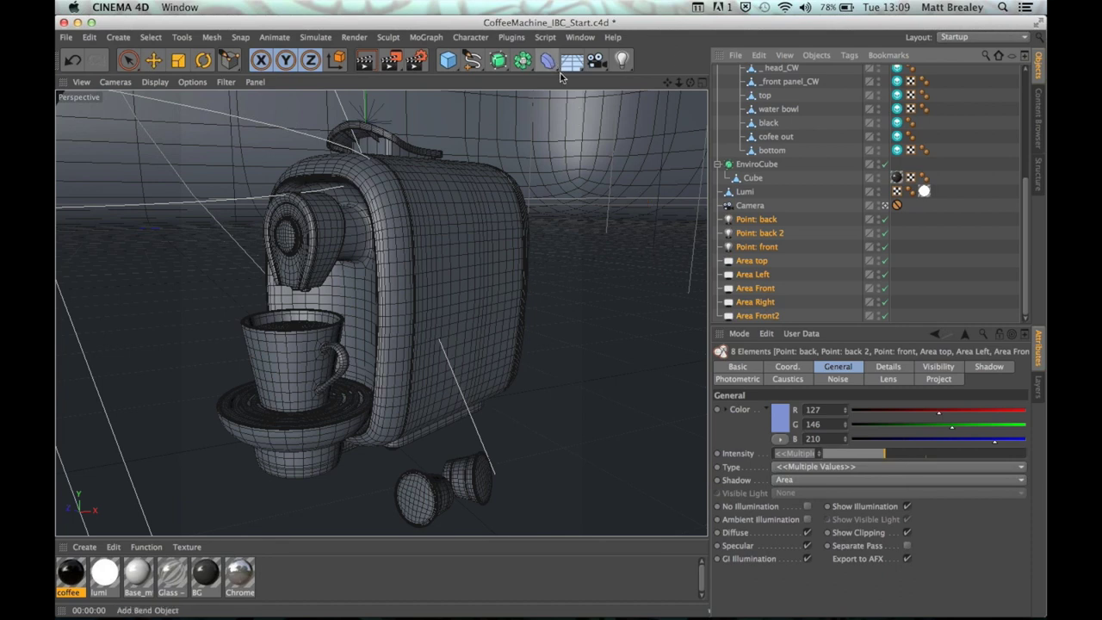
click(850, 56)
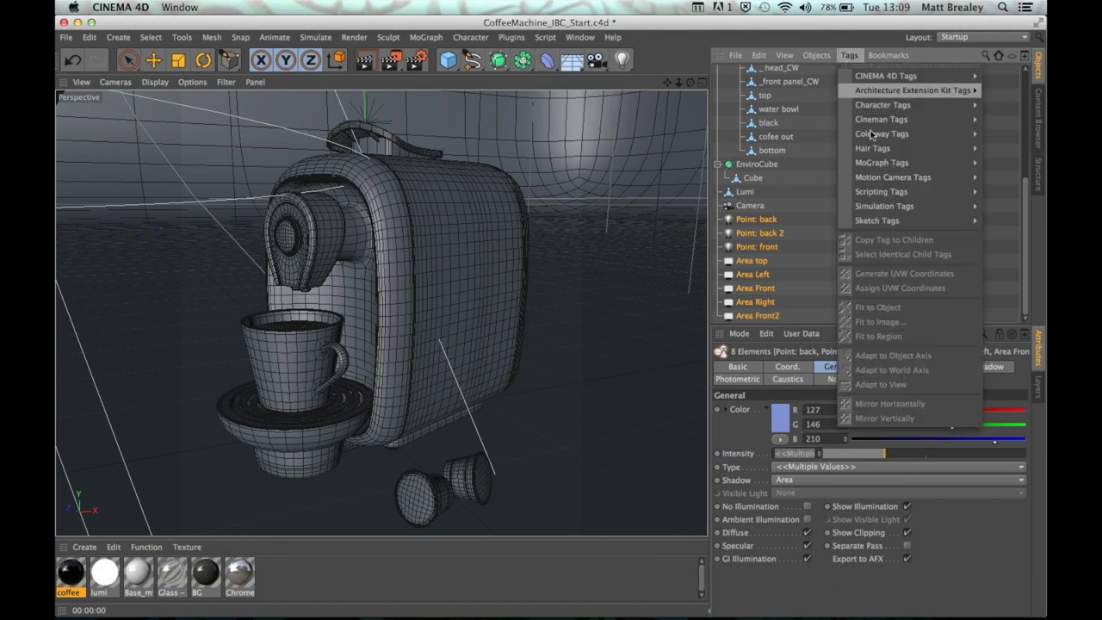
mouse_move(855, 136)
click(815, 134)
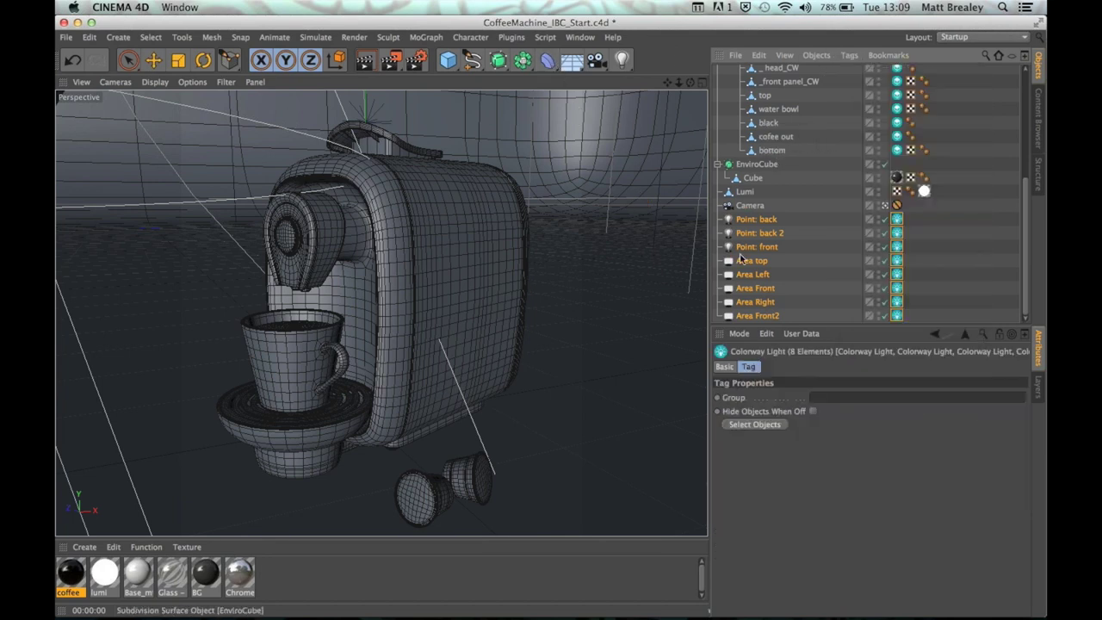
Add a Colorway Light tag to the Lumi object and select its Group field.
click(746, 192)
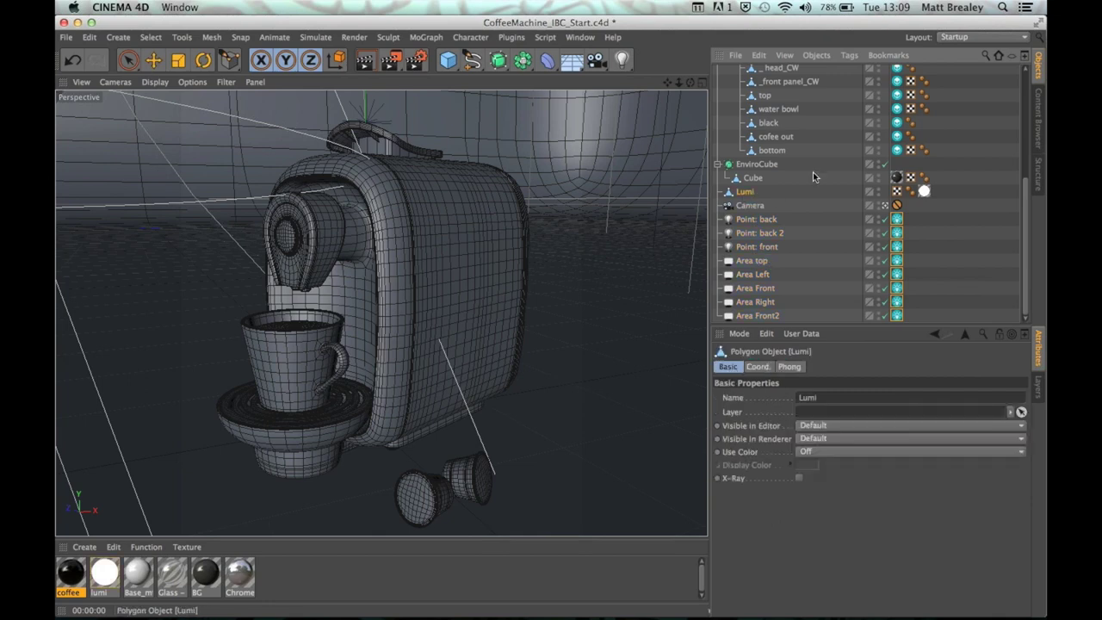
click(849, 55)
mouse_move(887, 134)
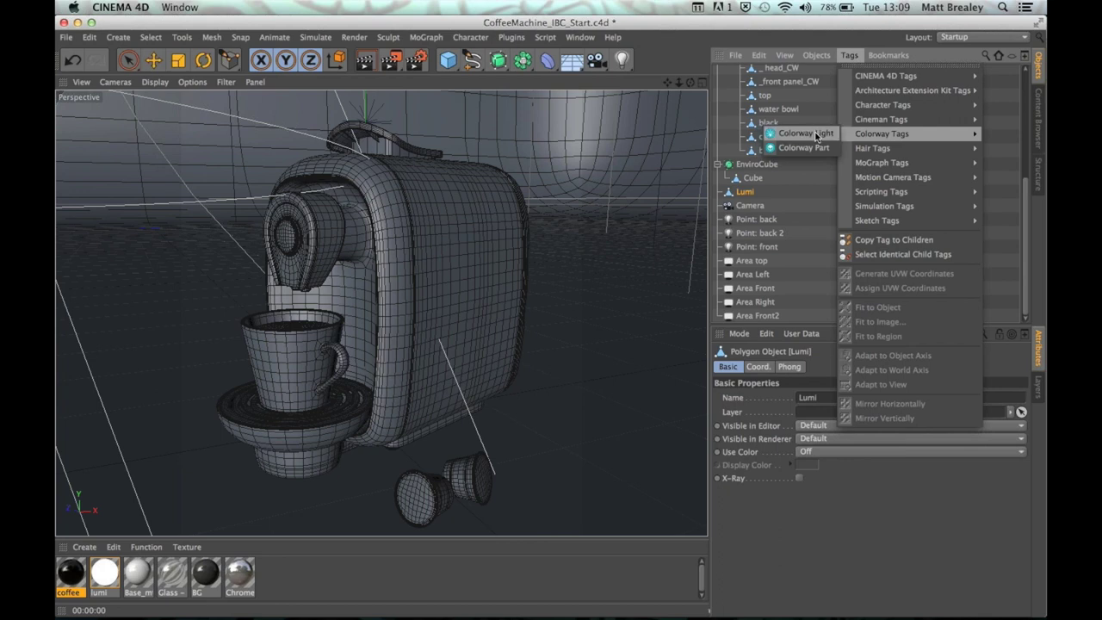
click(816, 136)
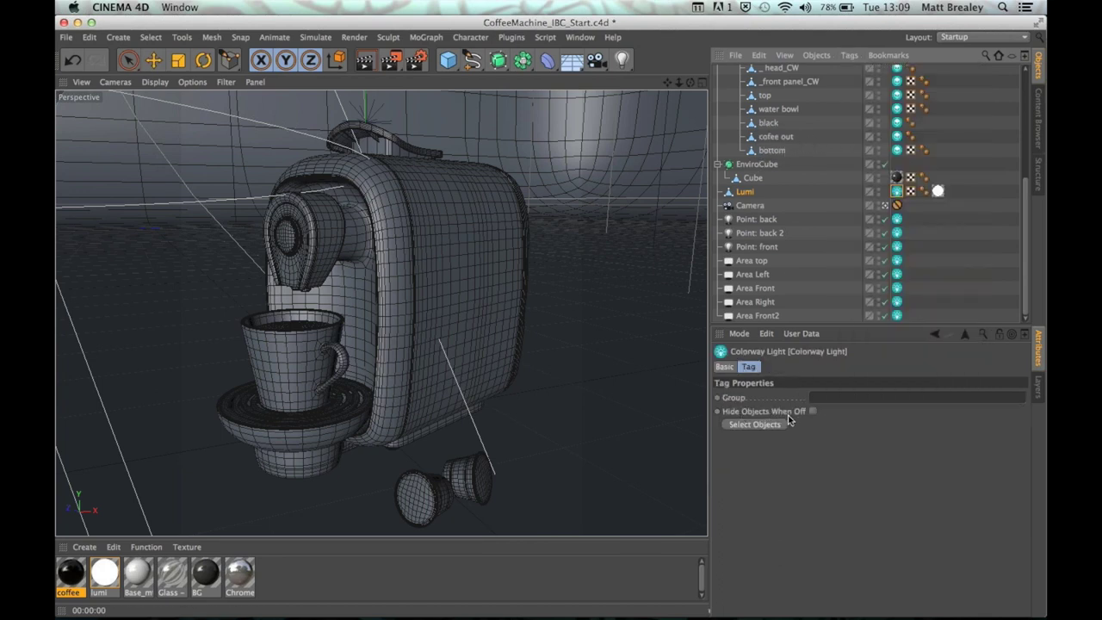
click(843, 395)
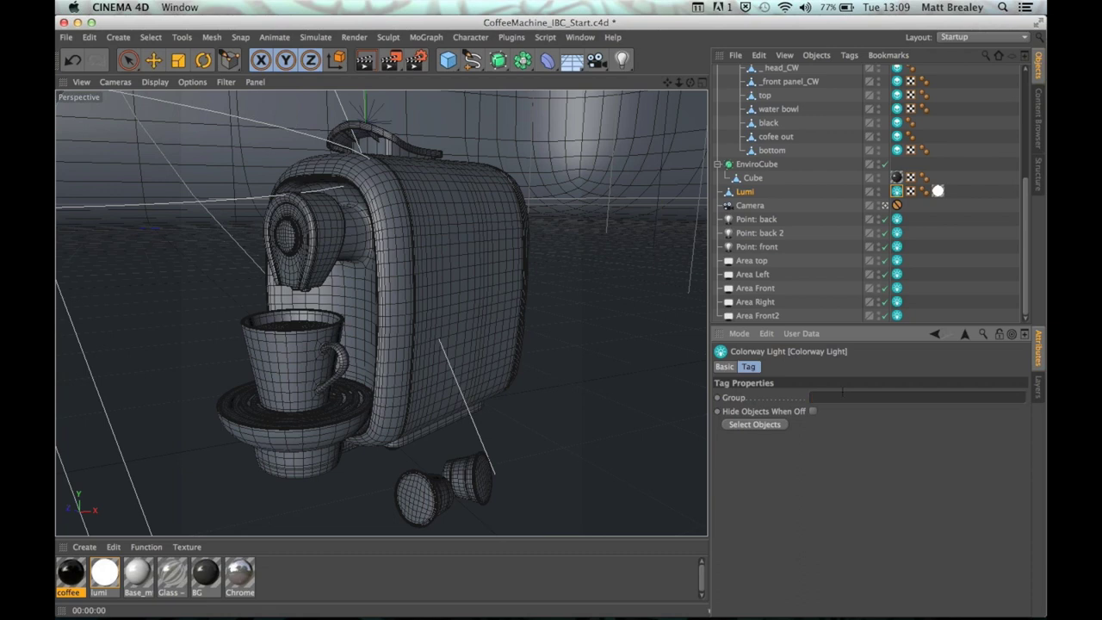
Select Point: back, Point: back 2 and Point: front and their Colorway Light tags' shared Group field.
click(764, 220)
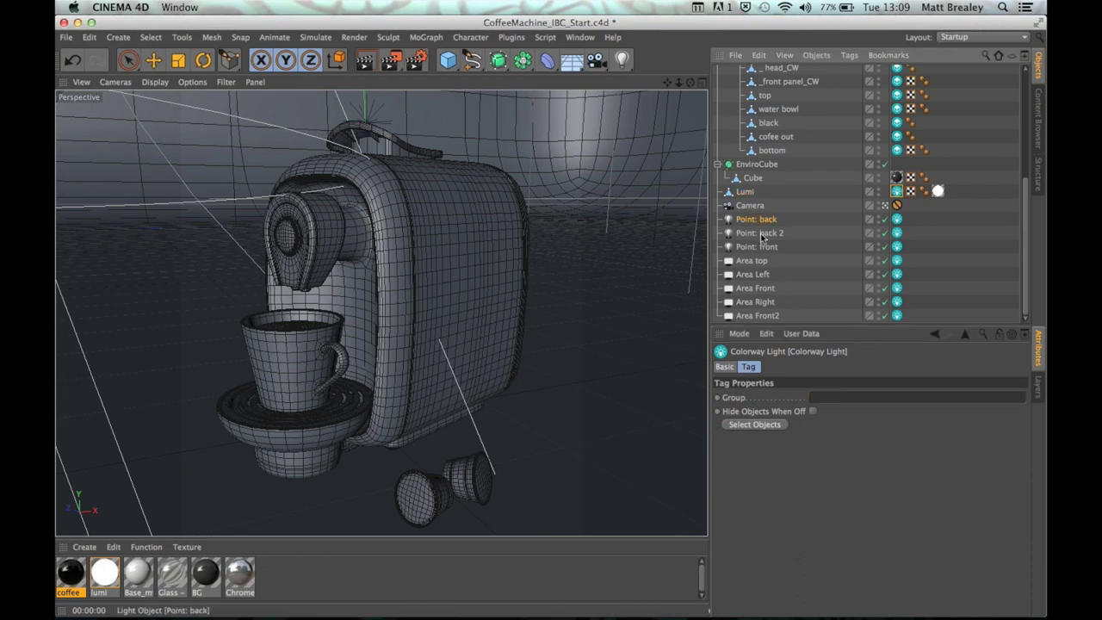
shift+click(761, 234)
shift+click(761, 247)
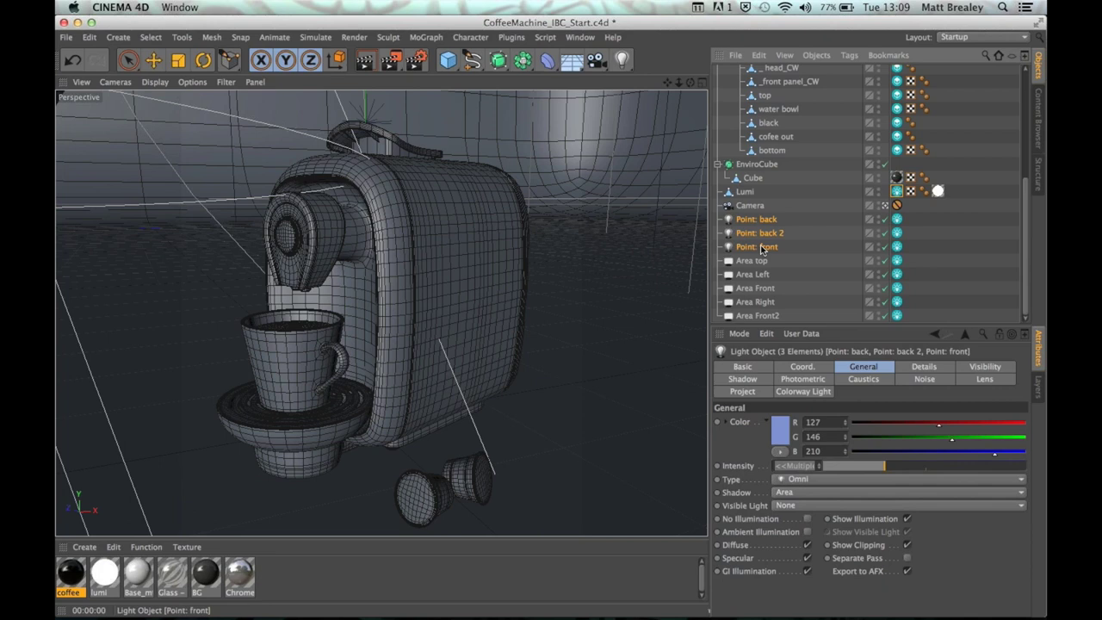
click(898, 220)
shift+click(898, 247)
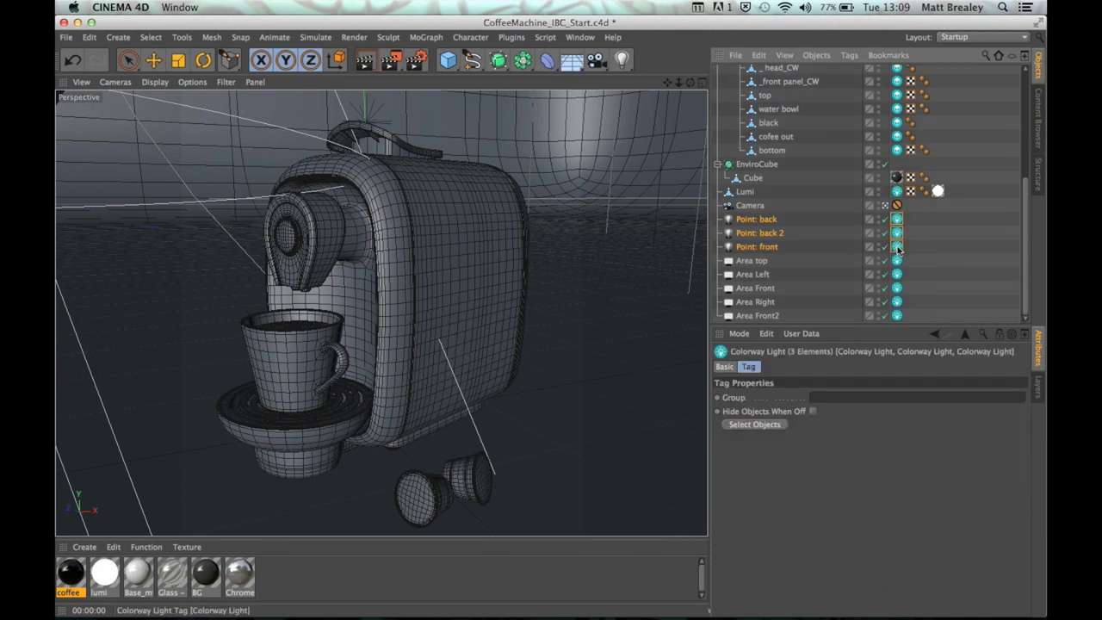
click(851, 397)
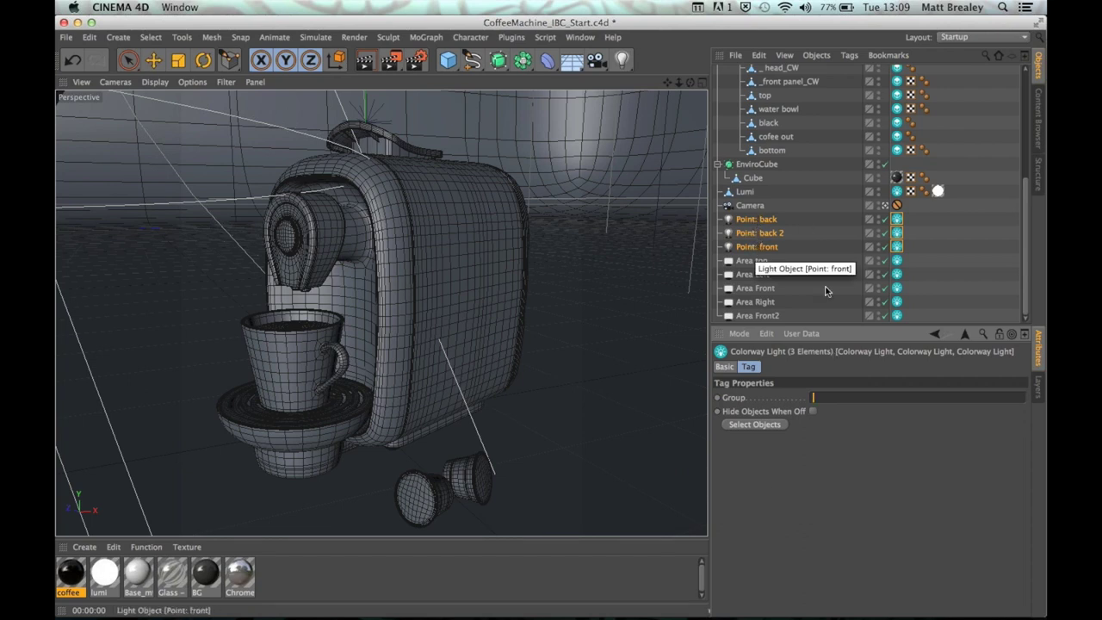
click(512, 38)
Start the Colorway export from the Plugins menu and read the Default Light warning.
mouse_move(527, 78)
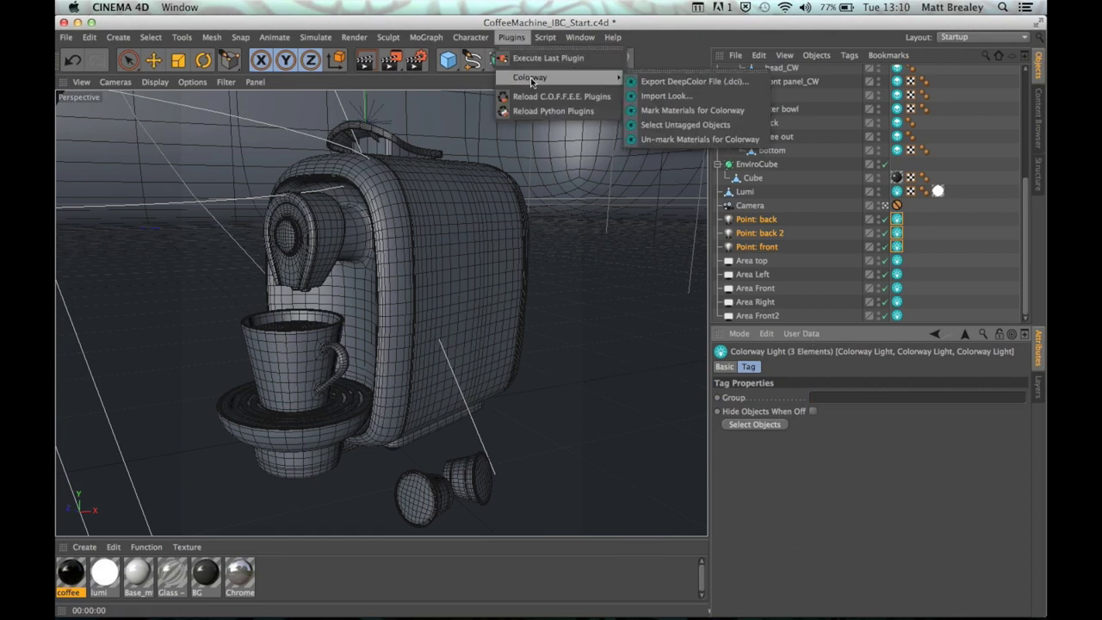
click(693, 82)
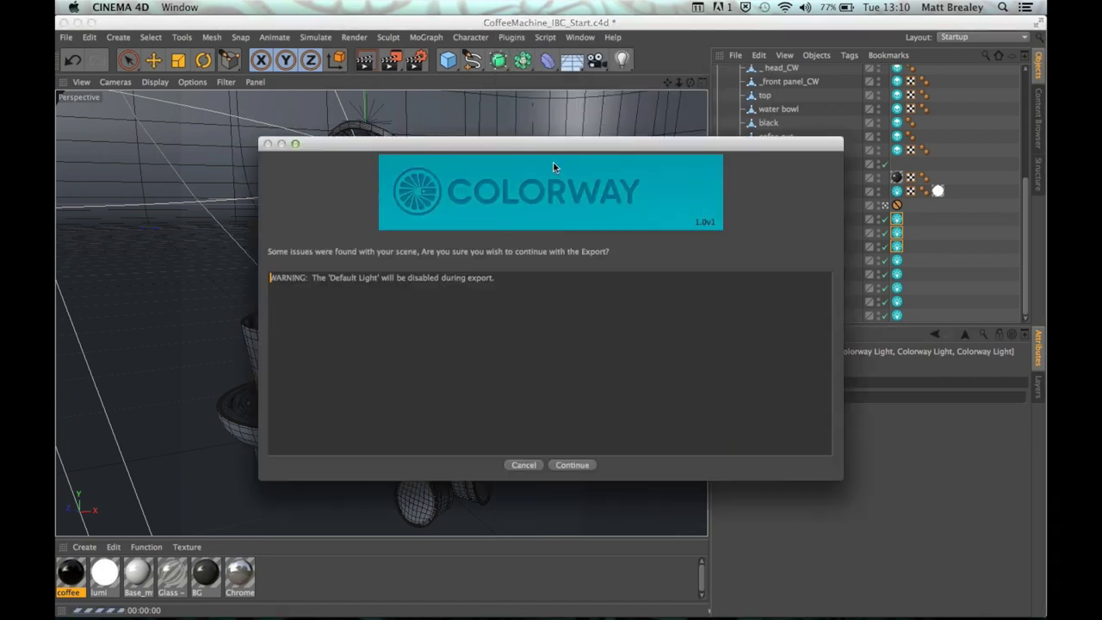
drag(566, 140, 569, 126)
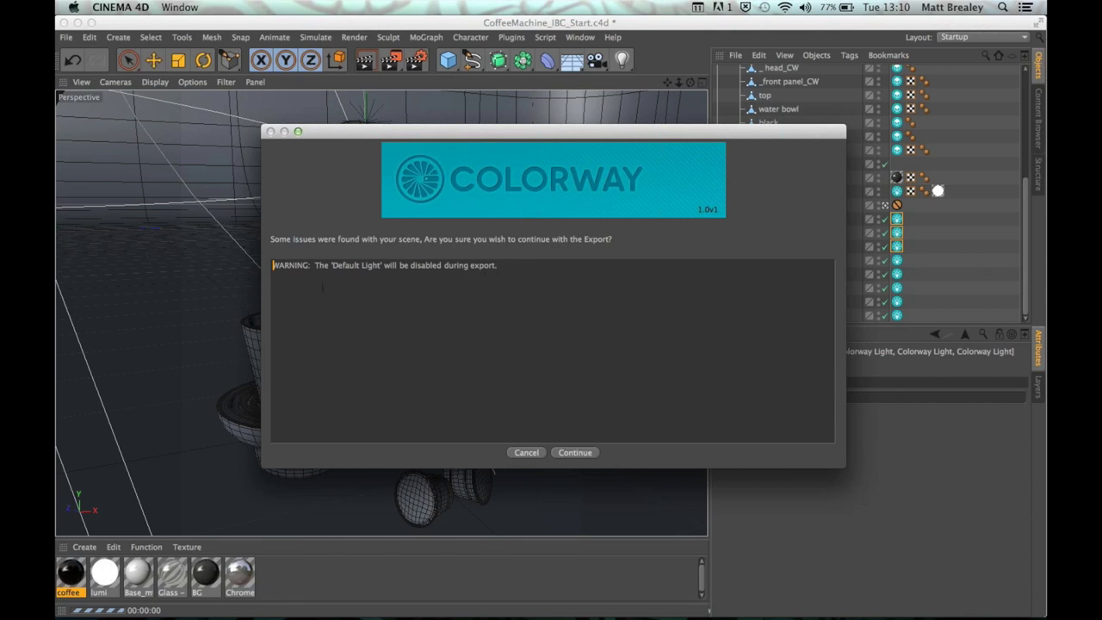
drag(273, 266, 529, 268)
click(304, 265)
Continue past the warning, save the export as ColorwayScene, then cancel the Export To Colorway options.
click(574, 453)
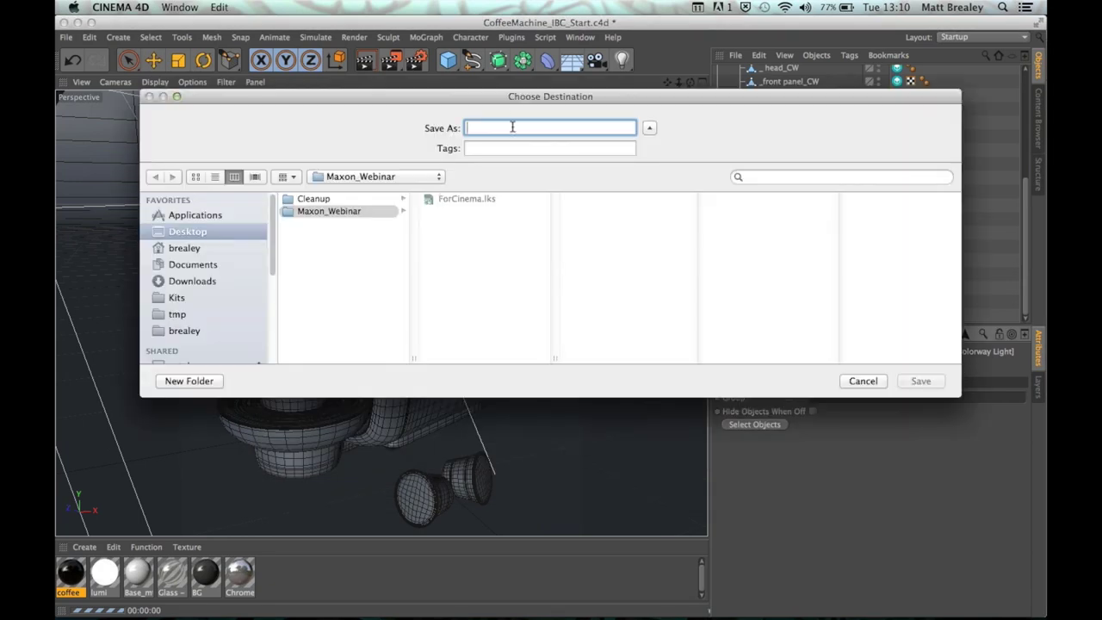
text(ColorwayScene)
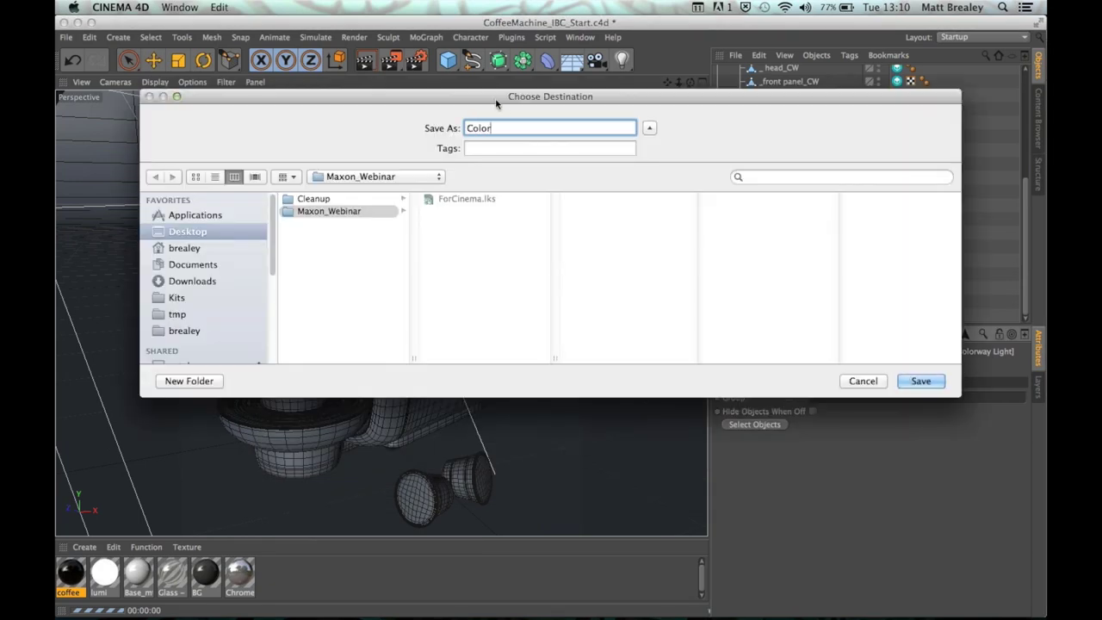
click(919, 380)
drag(573, 390, 555, 302)
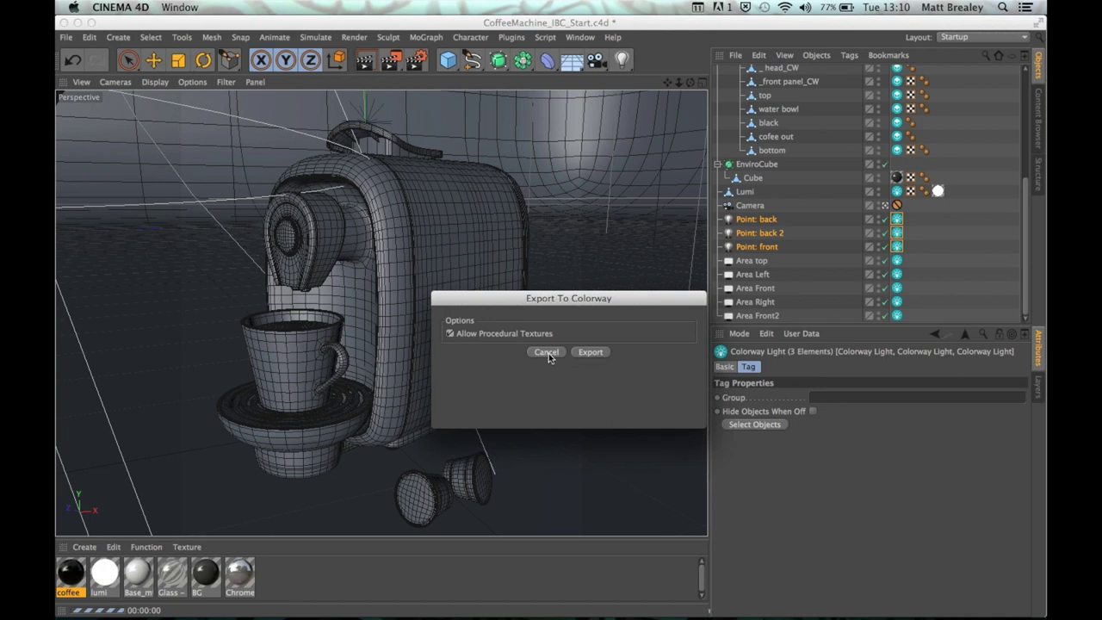
click(547, 352)
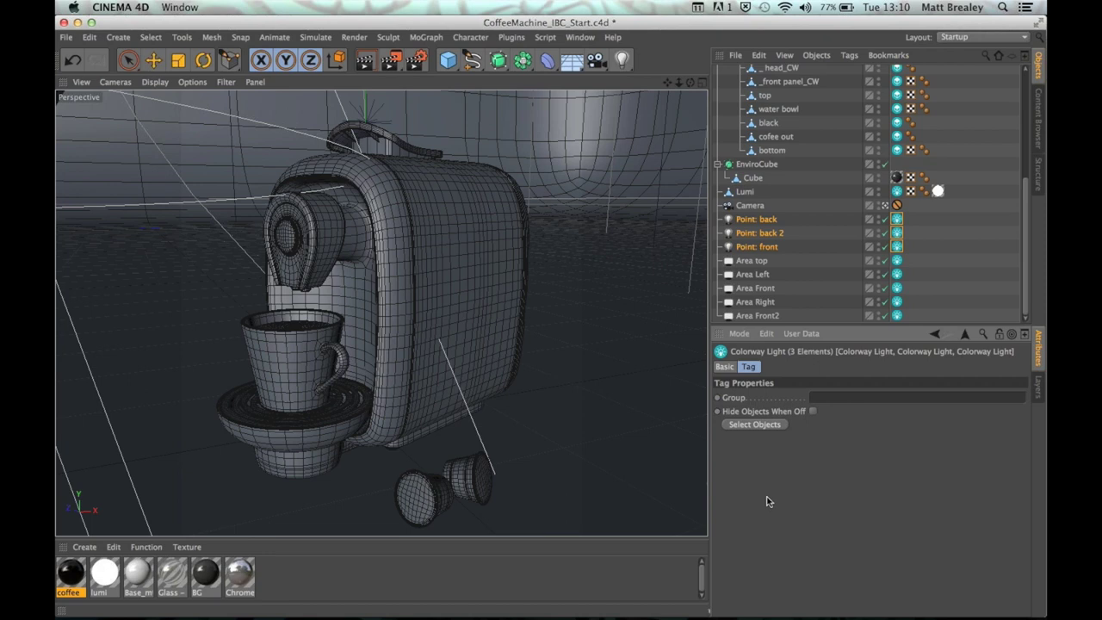
Launch Colorway, open the CoffeeMachine_IBC_Start recent project, and return to Cinema 4D.
mouse_move(531, 615)
click(451, 601)
click(479, 330)
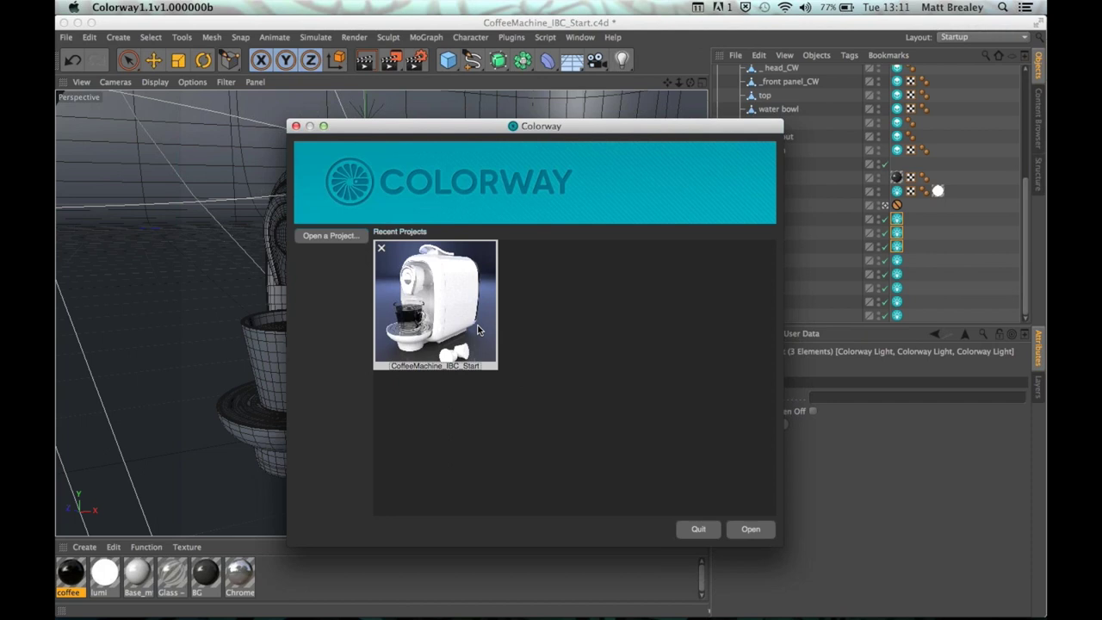
double_click(479, 330)
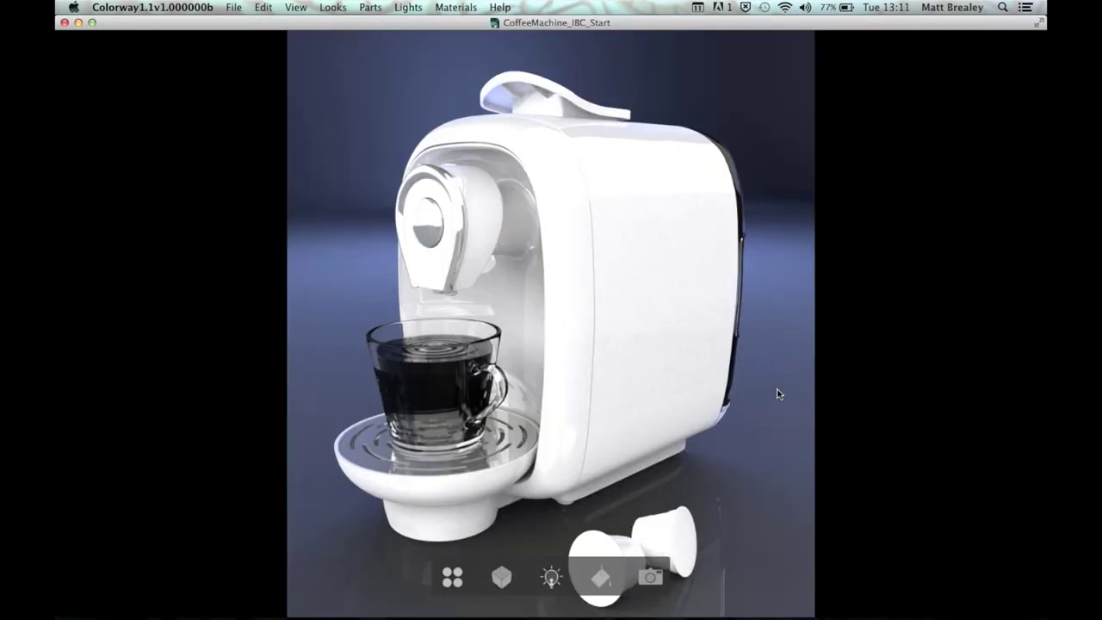
key(super+Tab)
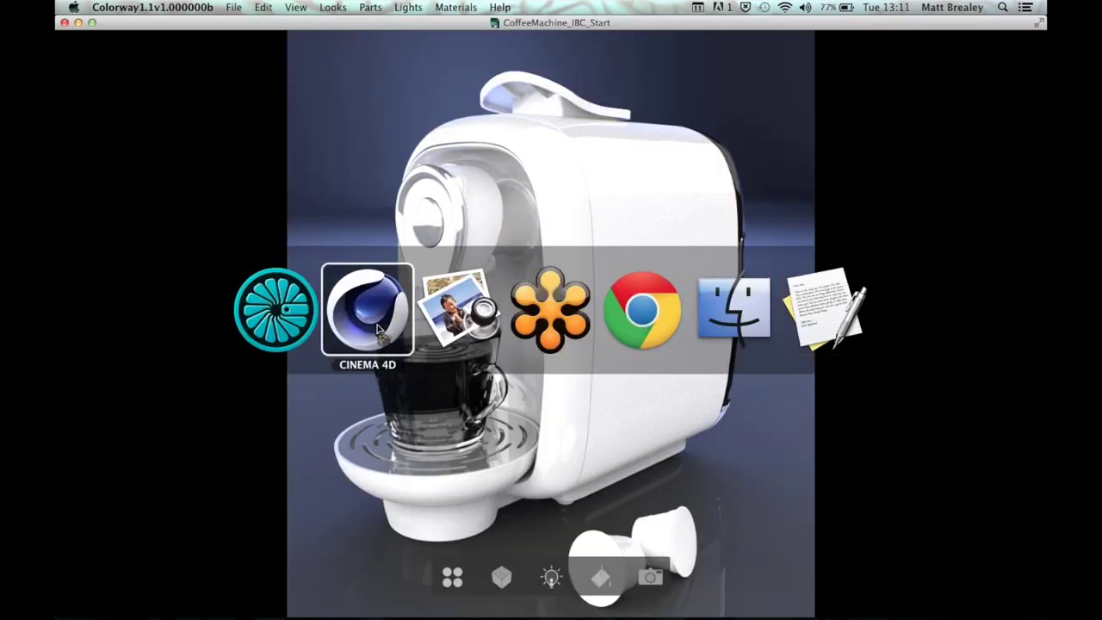
click(379, 328)
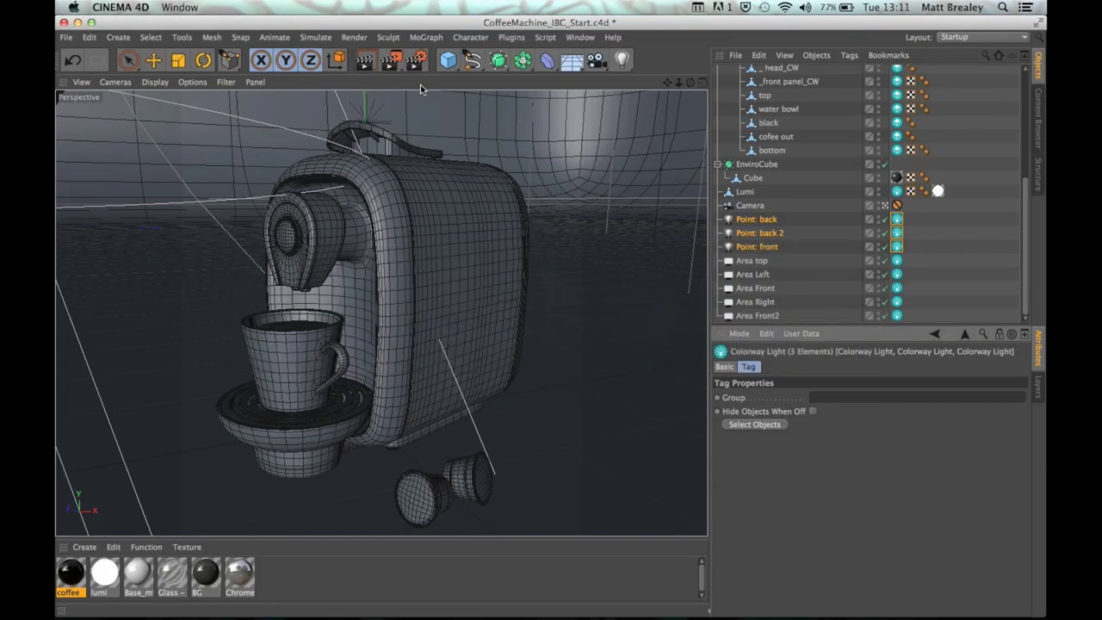
Switch to four views, render the Perspective viewport, and compare it with Colorway's render.
click(702, 82)
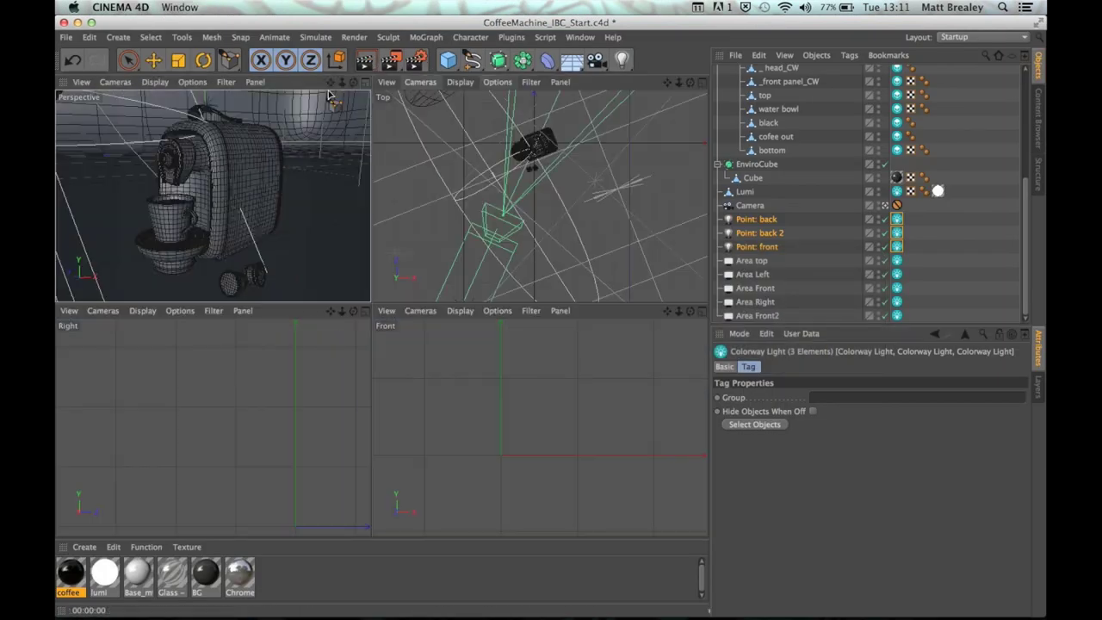
click(366, 60)
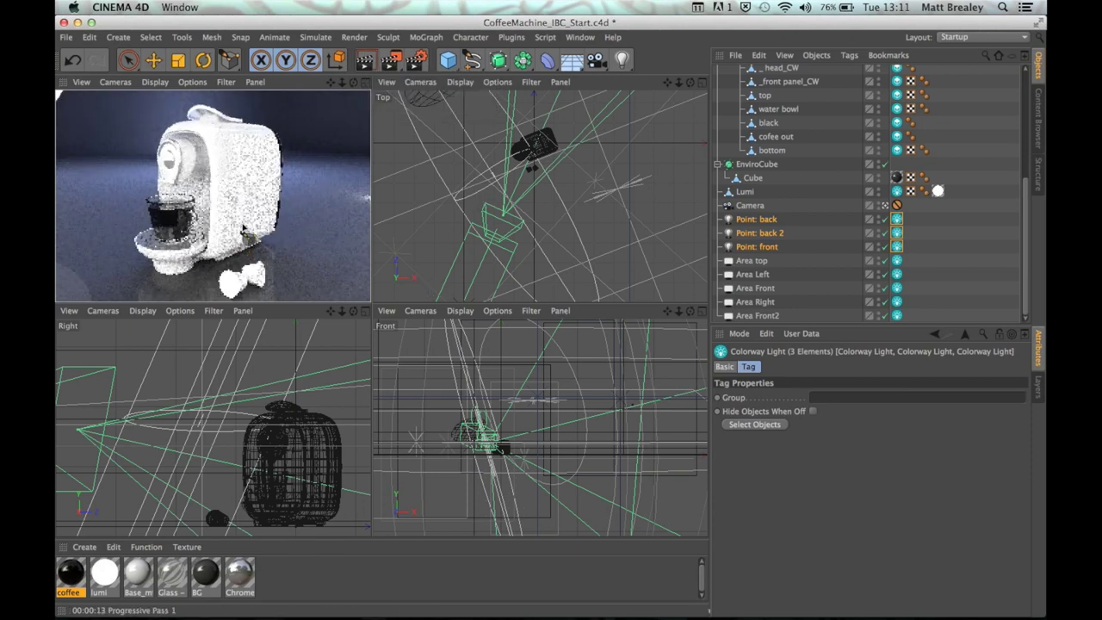
key(super+Tab)
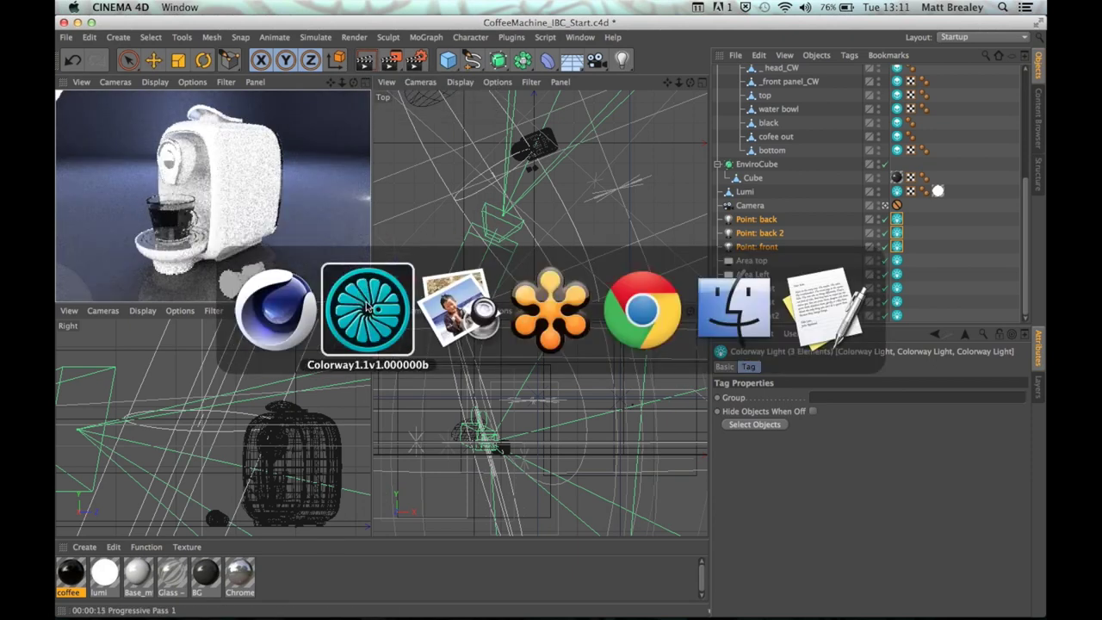
key(super+Tab)
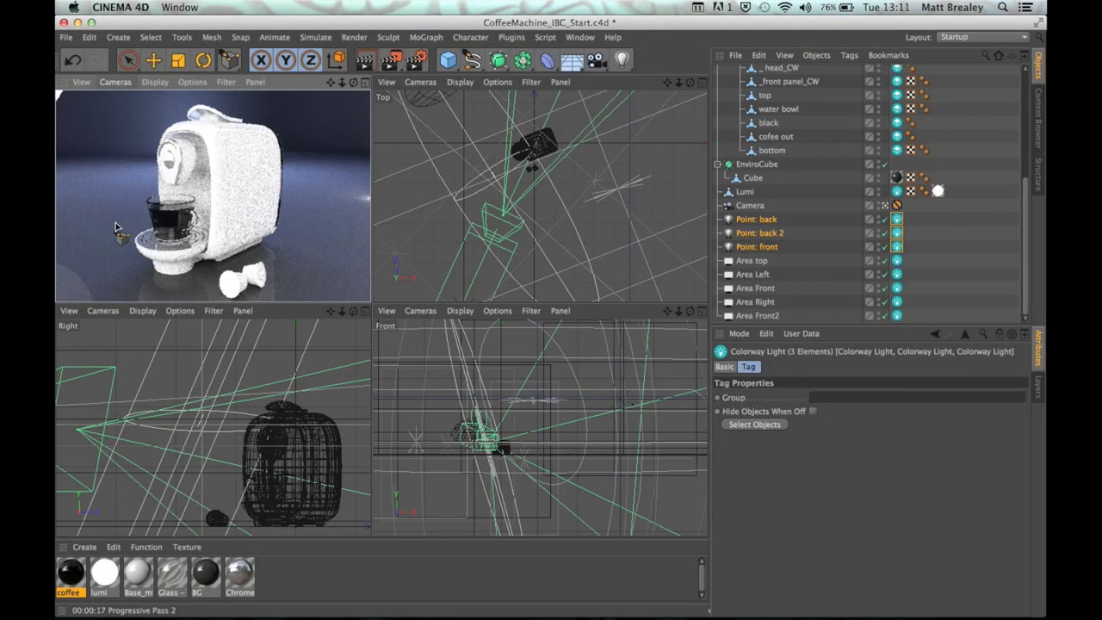
key(super+Tab)
key(super+Tab)
key(super+Tab)
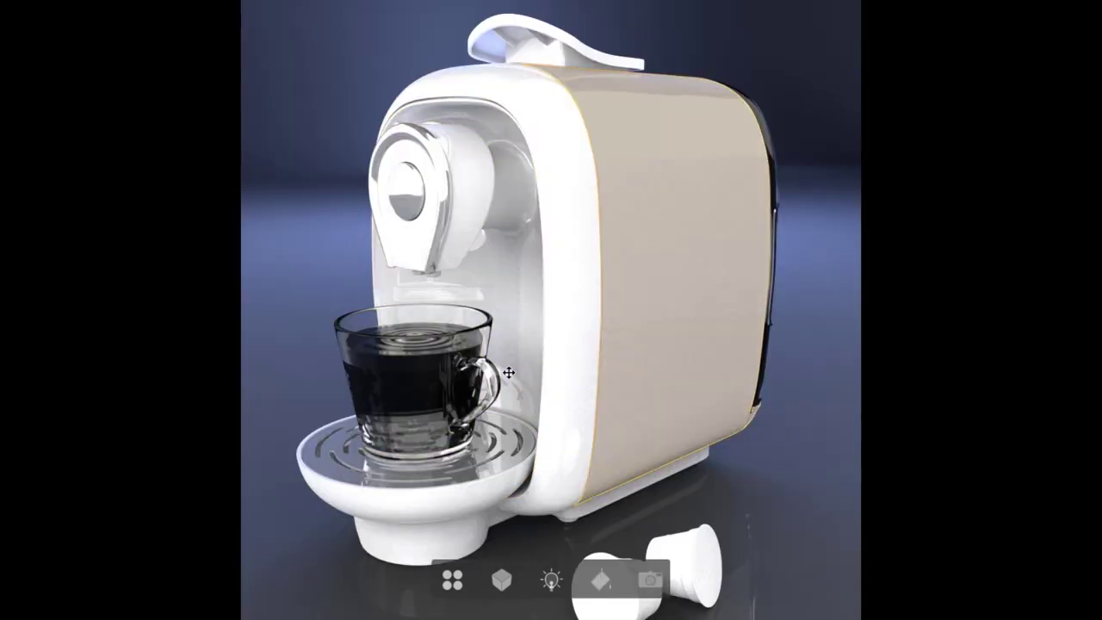
Zoom and recentre the coffee machine render, then show the looks list with the Original look.
scroll(703, 255, up, 3)
middle_drag(703, 255, 587, 298)
scroll(599, 345, down, 1)
scroll(587, 298, up, 2)
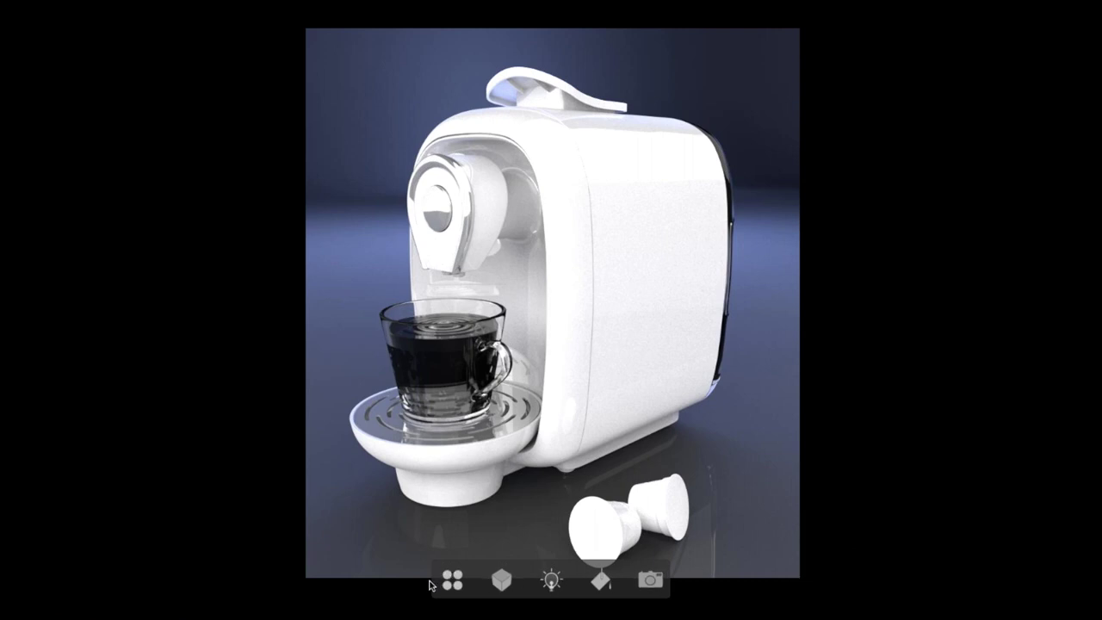
click(452, 580)
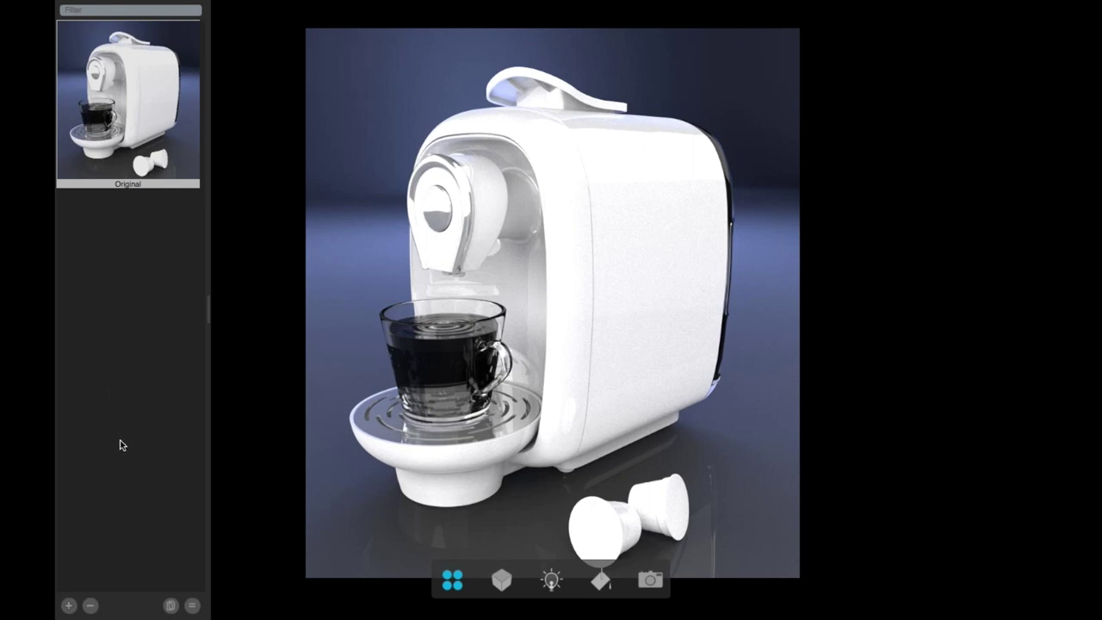
Select the Original look, browse parts like _body_CW, water bowl and _front panel_CW, then switch to Cinema 4D.
click(157, 162)
click(502, 582)
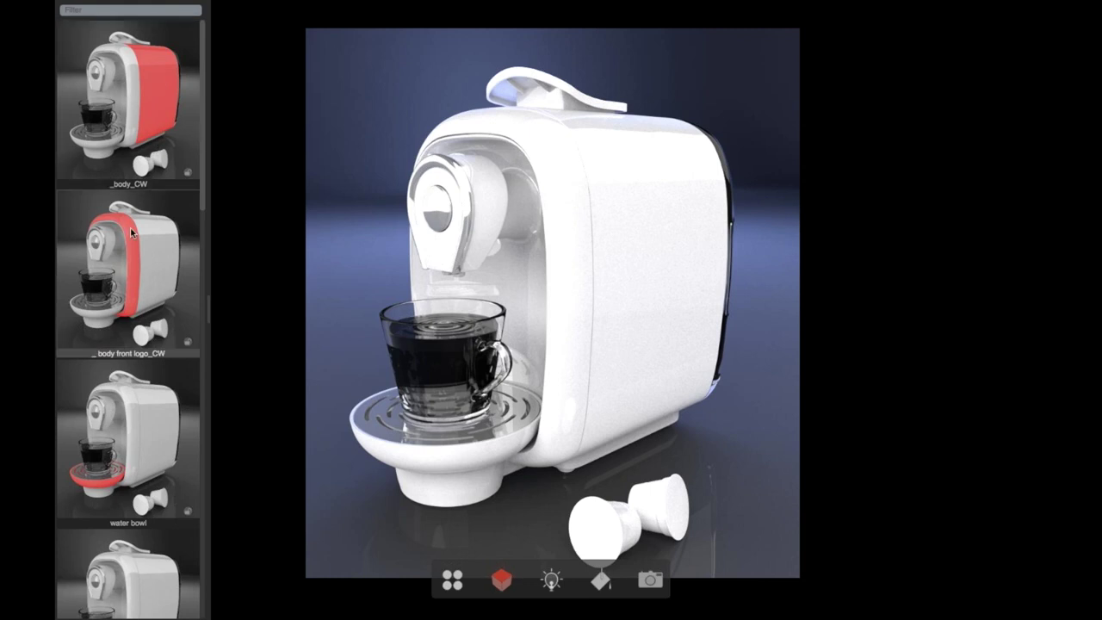
scroll(206, 248, down, 1)
scroll(206, 248, down, 10)
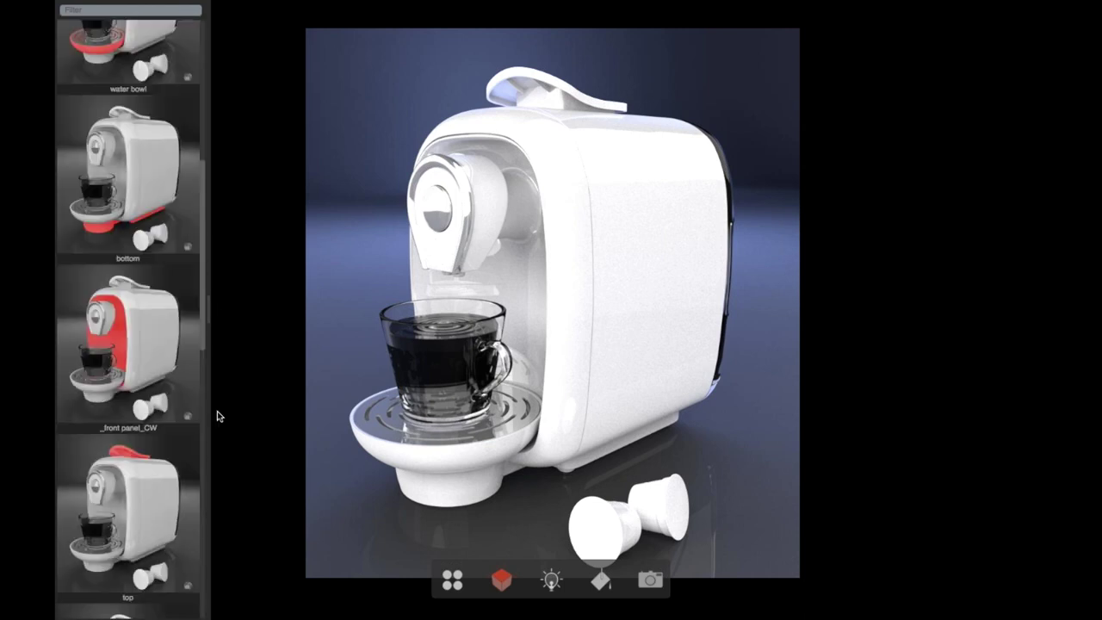
scroll(212, 192, up, 10)
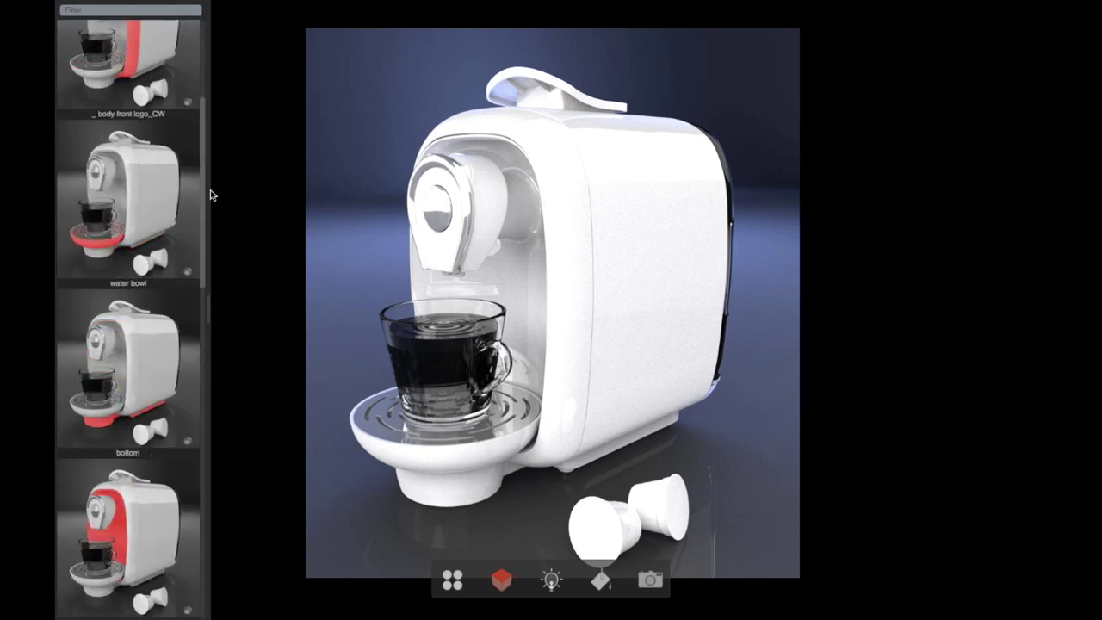
key(super+Tab)
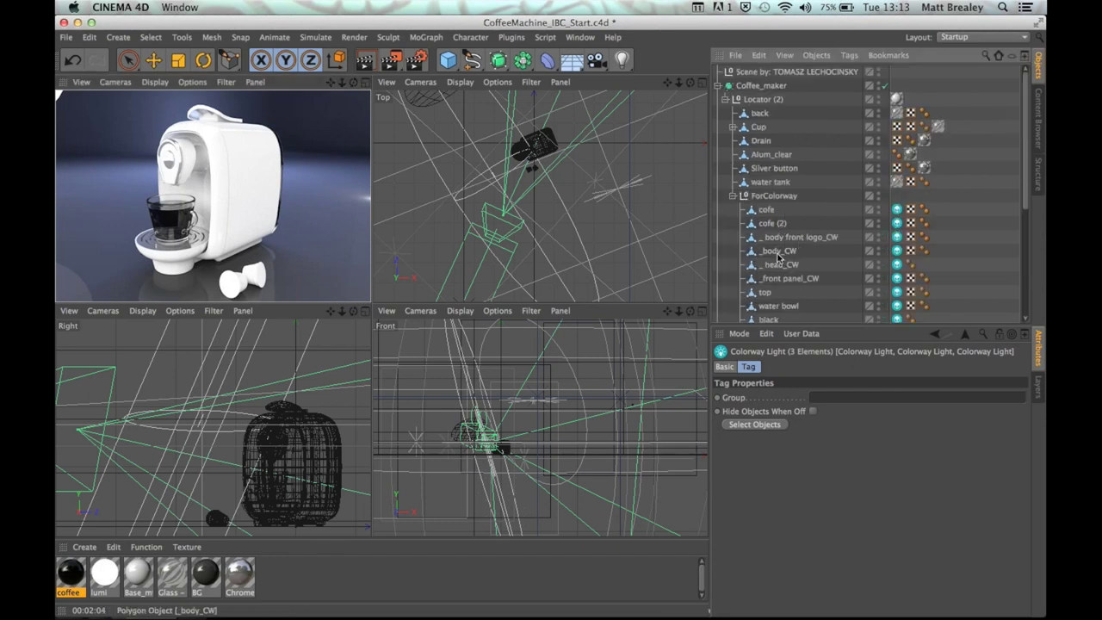
Return to Colorway and scroll the parts list back to _body_CW and water bowl.
key(super+Tab)
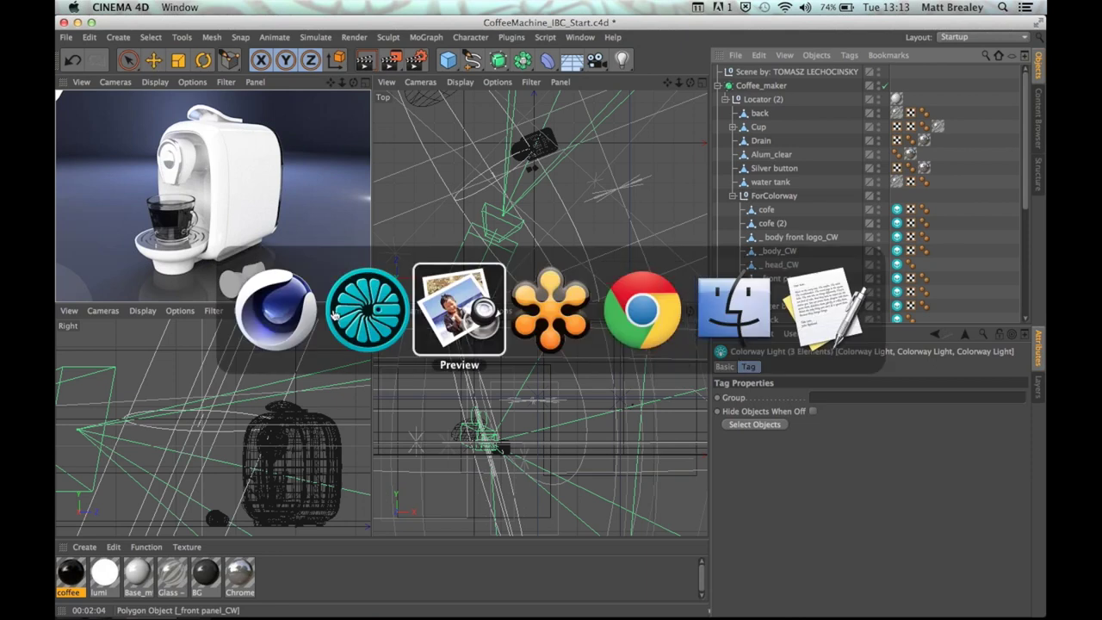
scroll(159, 391, down, 5)
scroll(163, 390, up, 5)
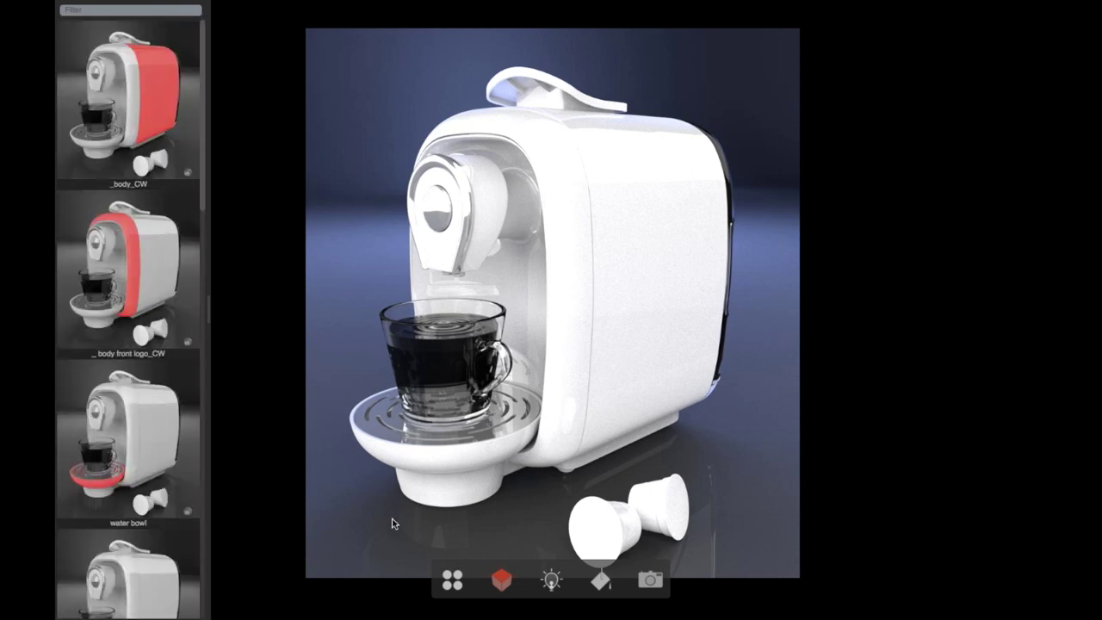
Close the parts list, browse lights such as Area Front2 and Point: front, then close the lights list.
click(497, 589)
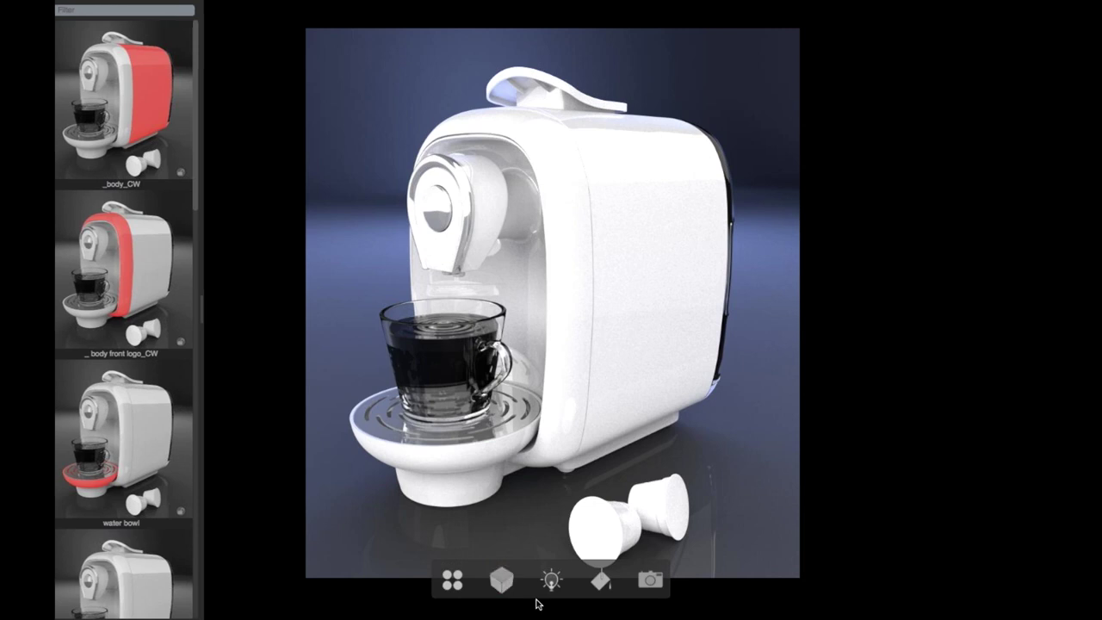
click(552, 584)
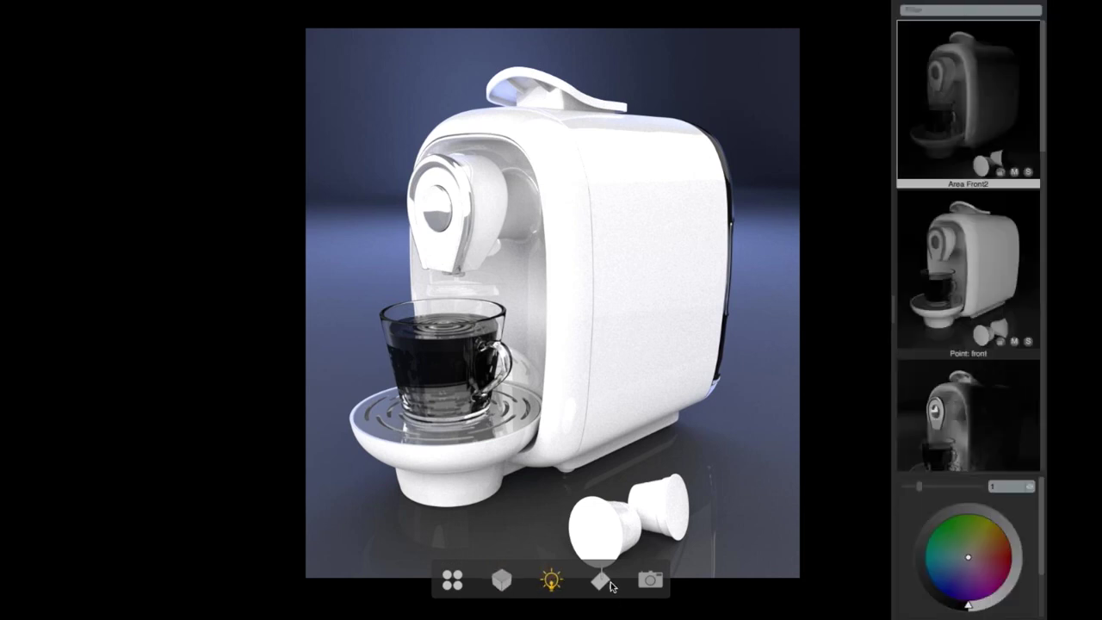
scroll(1038, 172, down, 2)
scroll(1033, 168, down, 10)
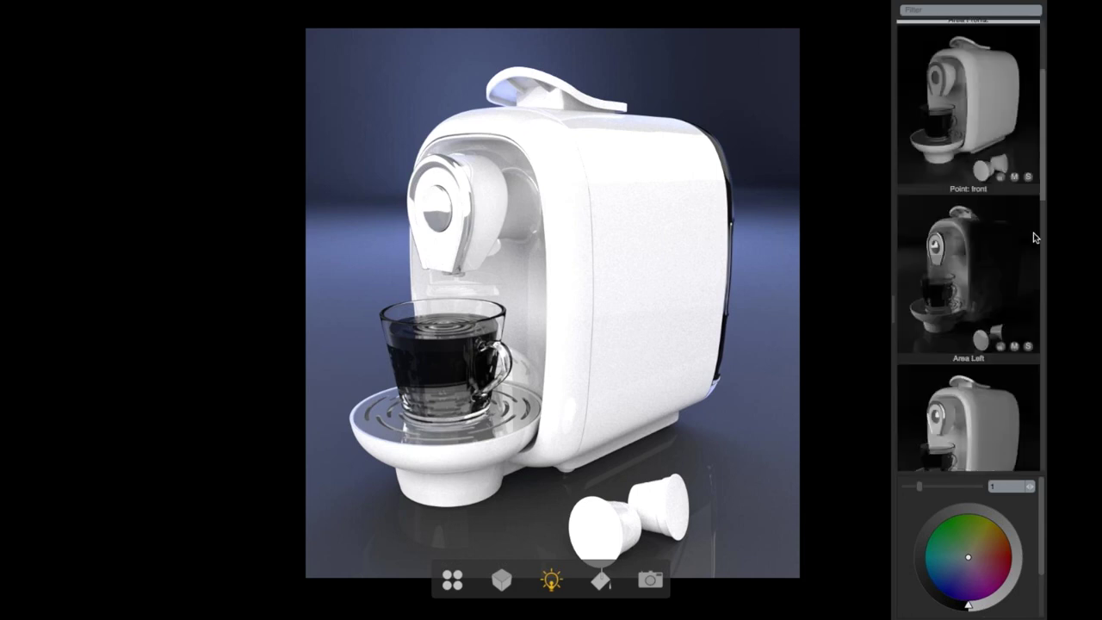
scroll(1023, 160, up, 6)
scroll(1025, 147, up, 4)
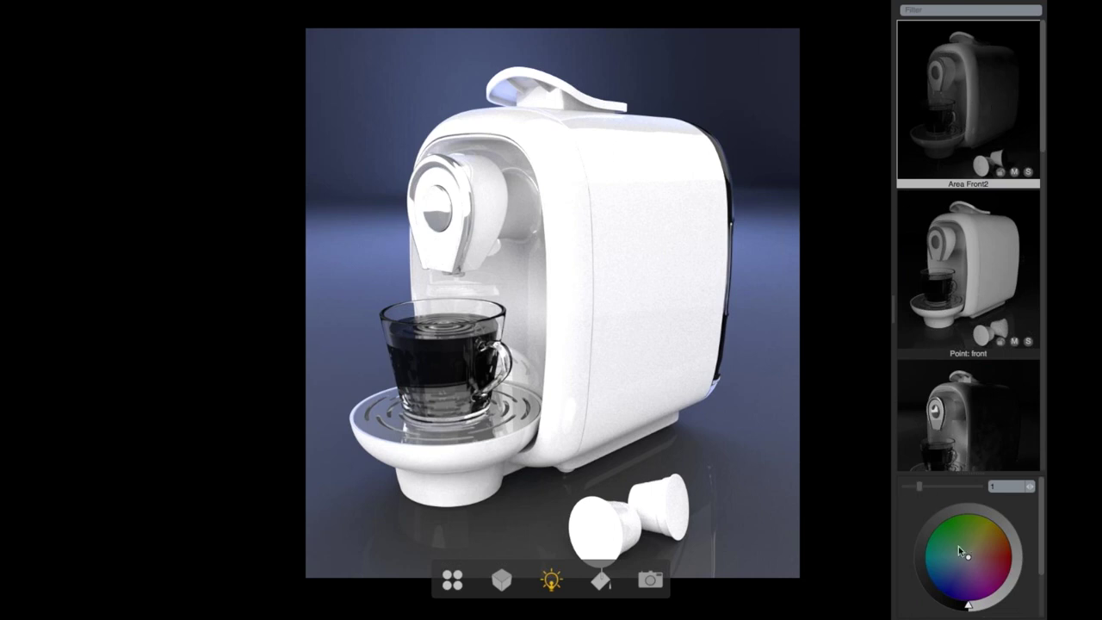
click(555, 581)
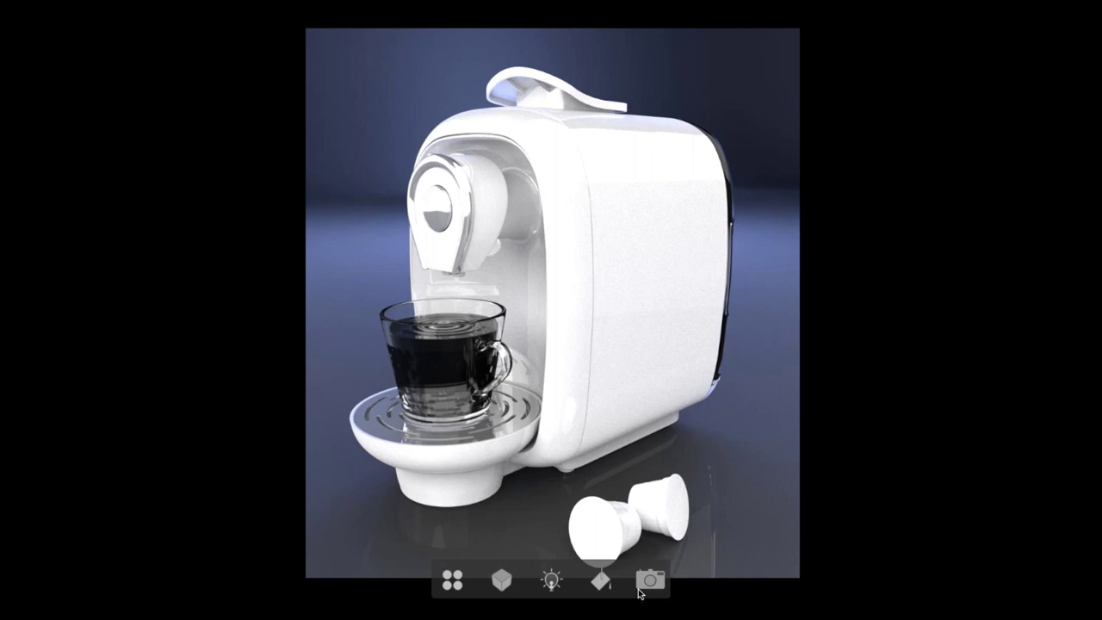
Expand Original Materials to find Base_mtl, pick the machine's body shell, then switch to Cinema 4D.
click(599, 582)
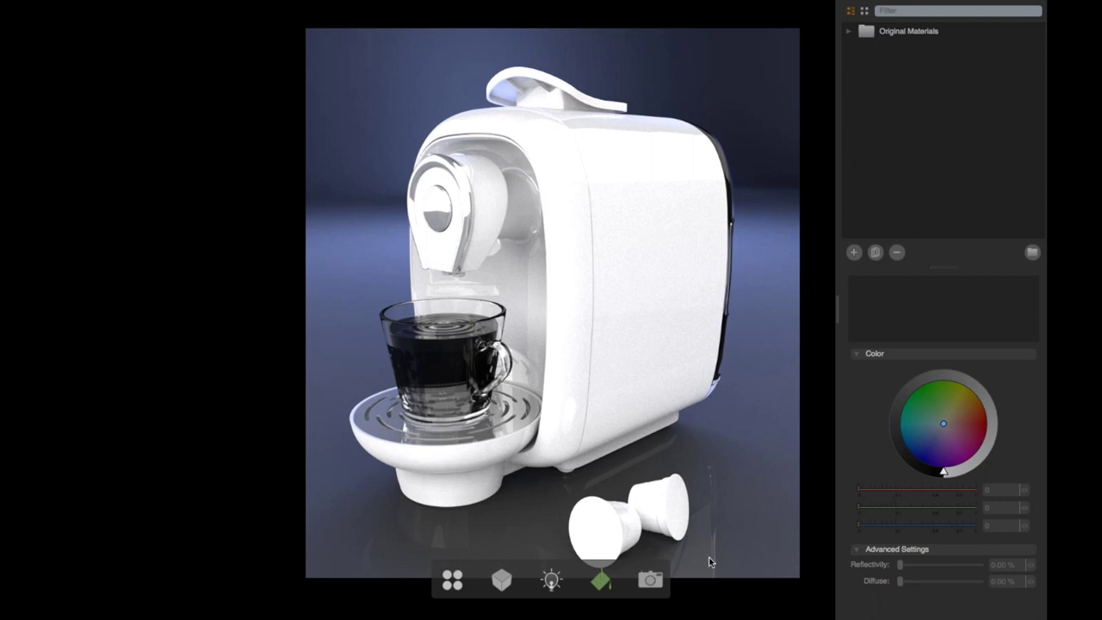
click(848, 31)
click(914, 50)
click(915, 73)
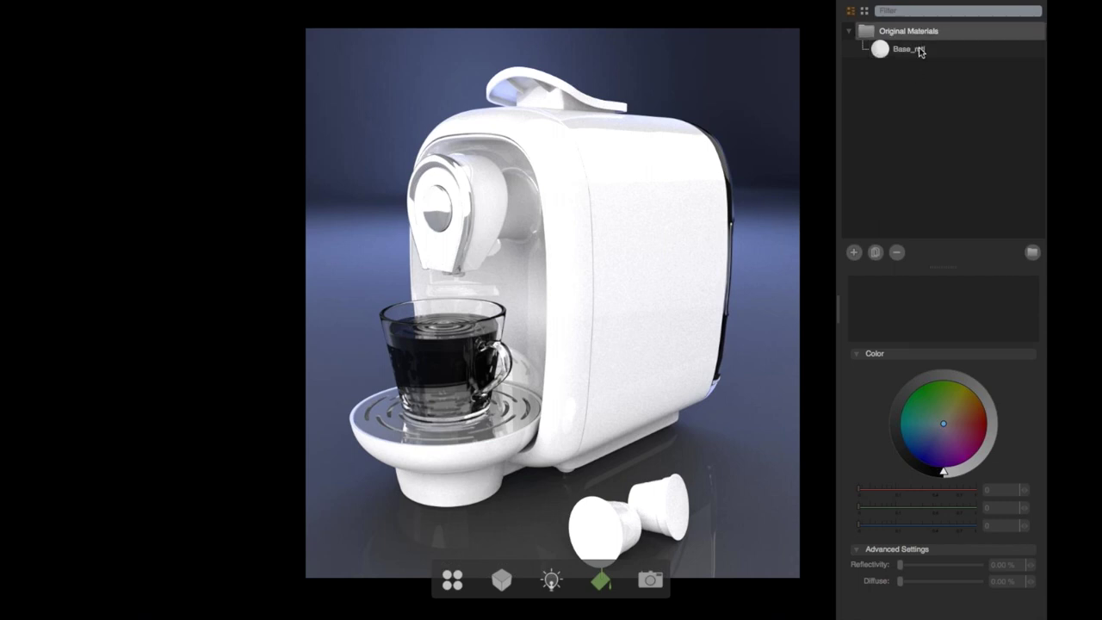
click(587, 195)
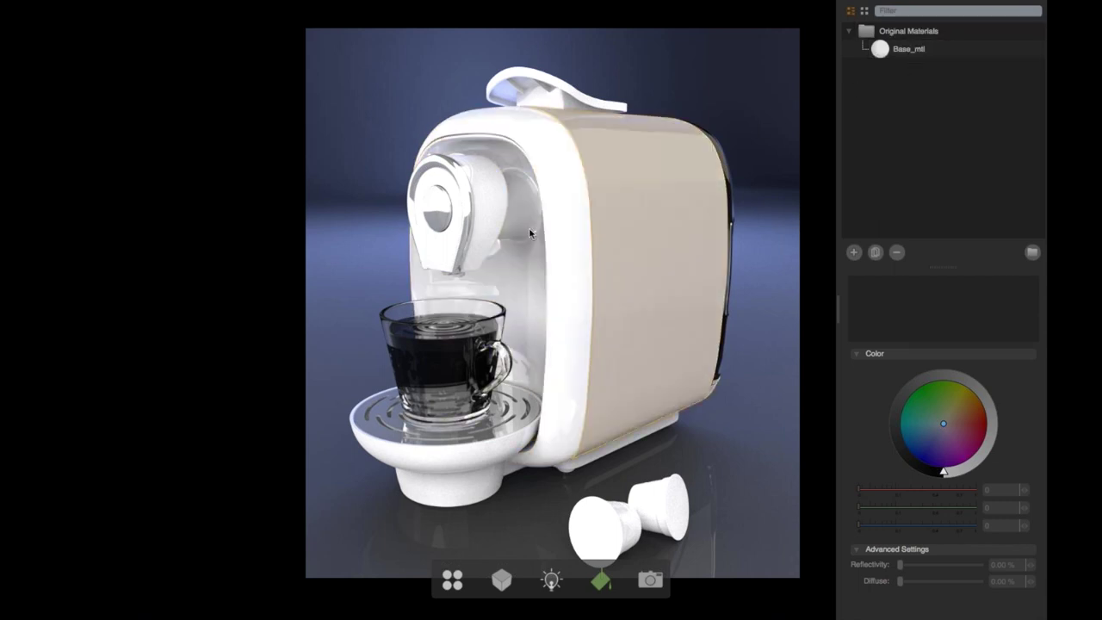
key(super+Tab)
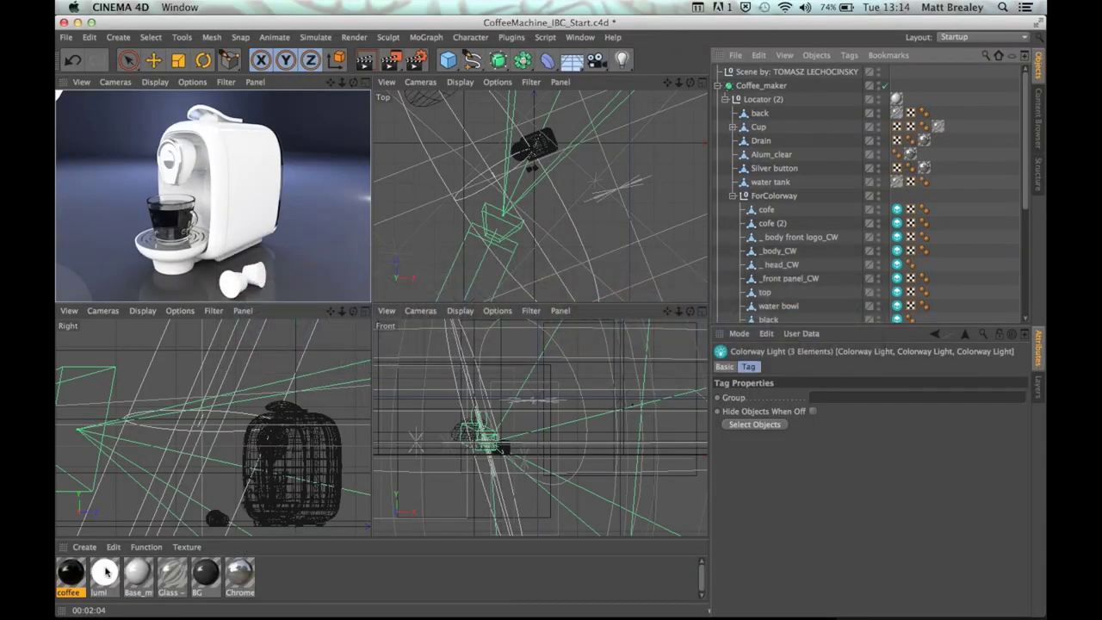
drag(83, 578, 243, 187)
key(super+Tab)
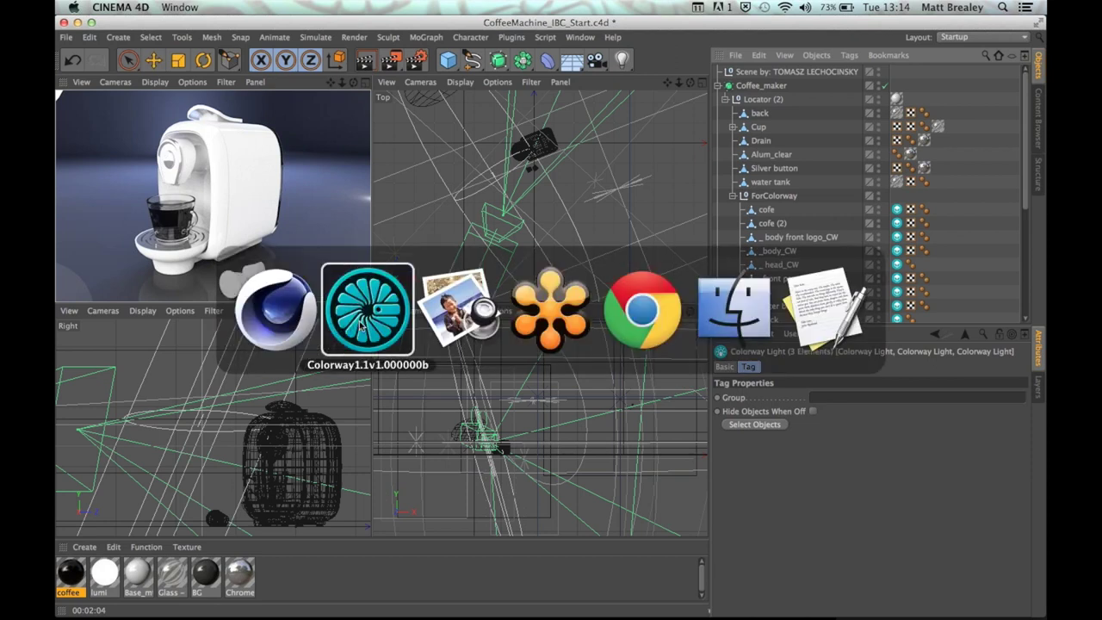
In Colorway, select Base_mtl and test its colour, diffuse and reflectivity, keeping reflectivity at 100%.
click(356, 330)
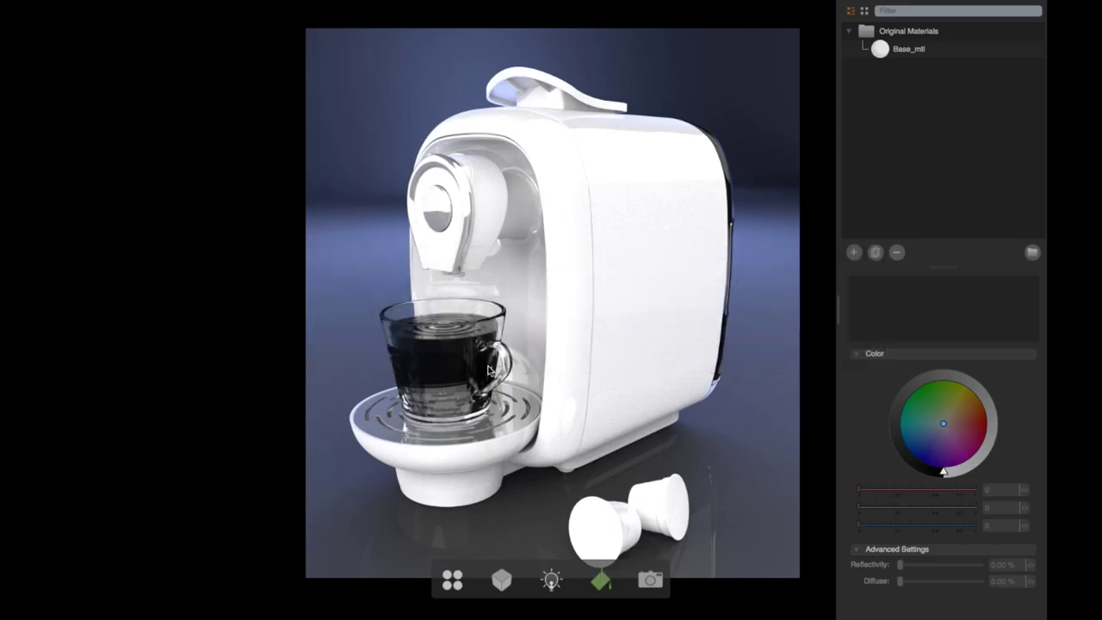
click(909, 50)
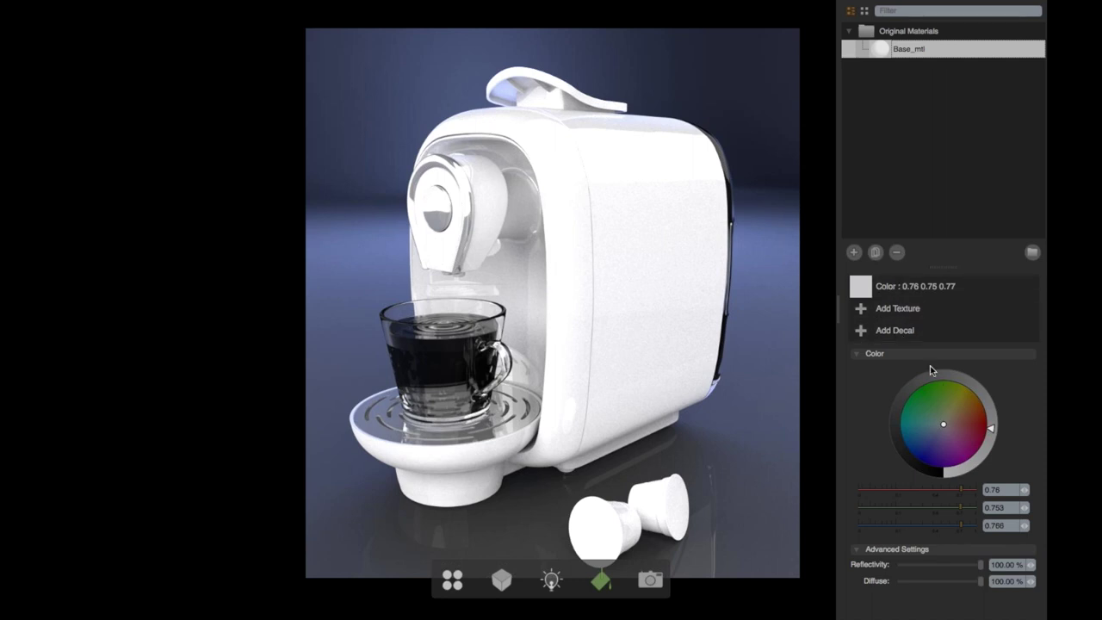
mouse_move(913, 388)
mouse_down()
mouse_move(884, 438)
mouse_move(936, 472)
mouse_up()
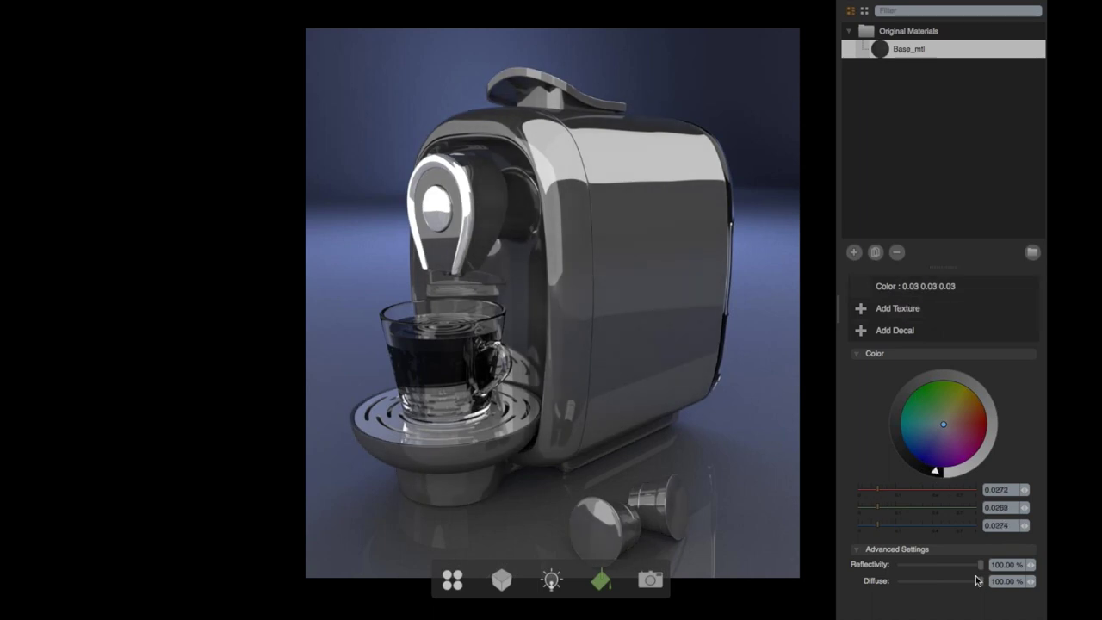
mouse_move(980, 586)
mouse_down()
mouse_move(881, 586)
mouse_move(992, 583)
mouse_move(905, 568)
mouse_move(982, 566)
mouse_up()
drag(965, 565, 896, 568)
key(super+z)
Set the Base_mtl colour to white (0.99 0.98 1.00) and deselect the material.
double_click(910, 286)
mouse_move(995, 426)
mouse_down()
mouse_move(981, 452)
mouse_move(940, 473)
mouse_up()
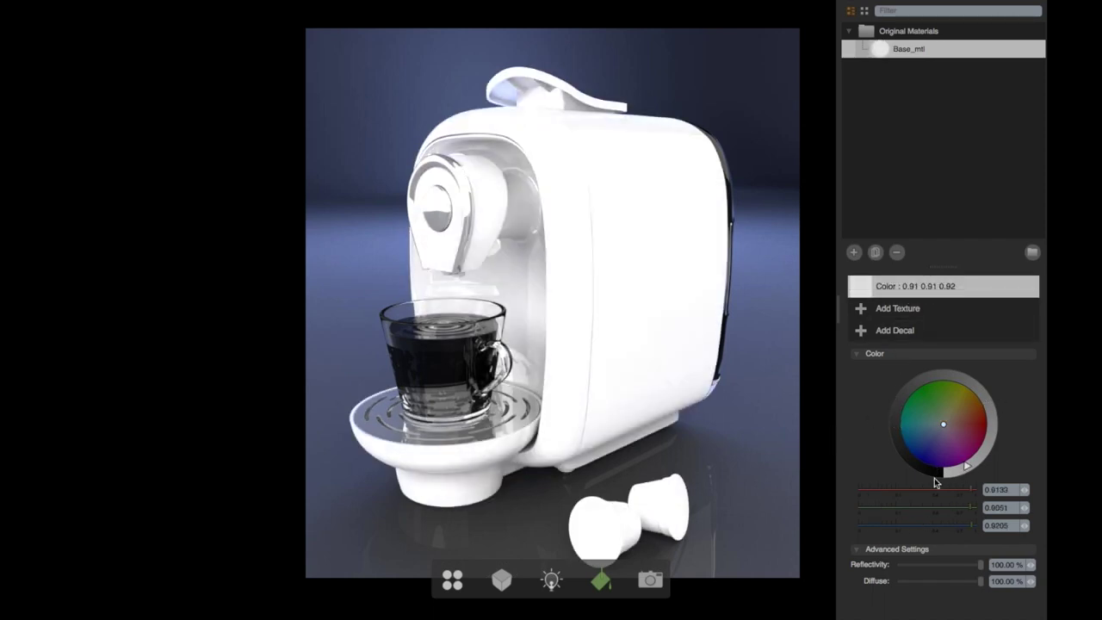
click(893, 216)
click(601, 578)
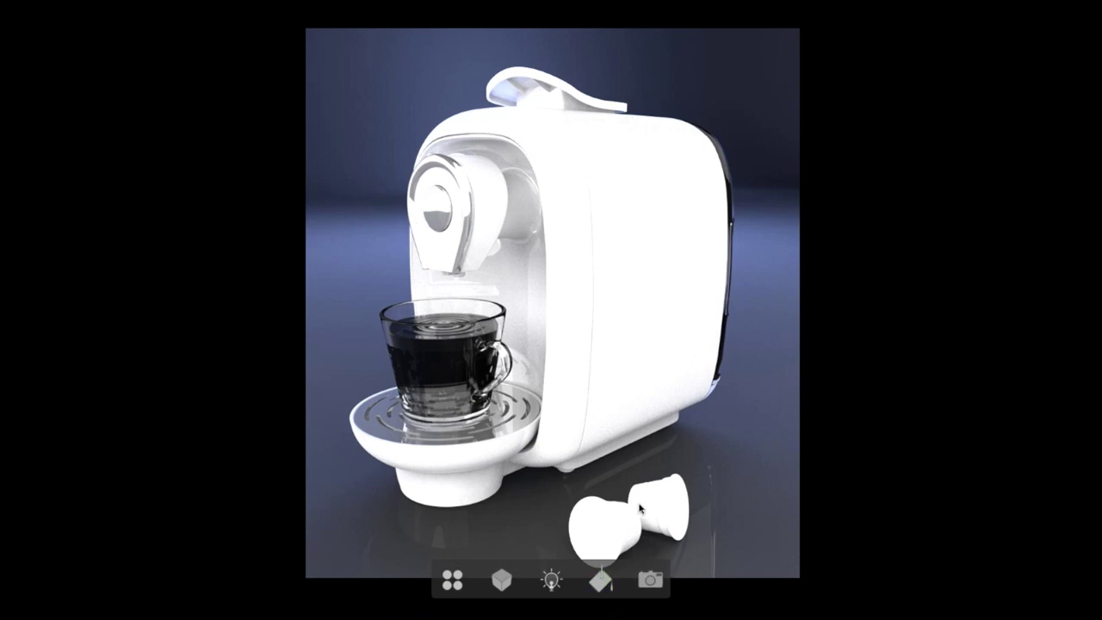
click(651, 579)
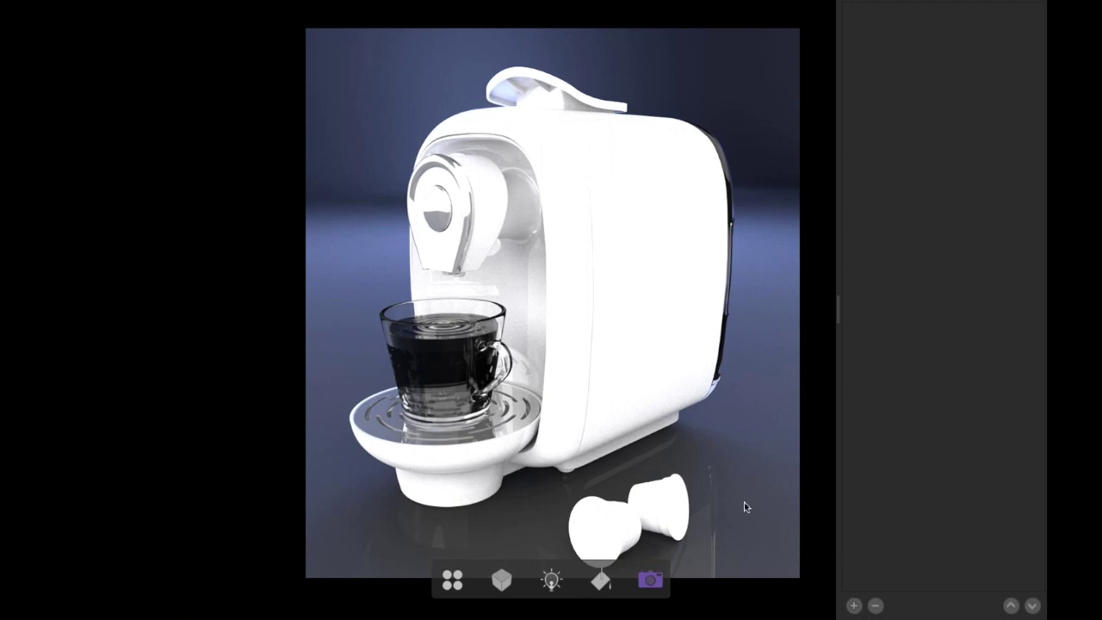
click(853, 606)
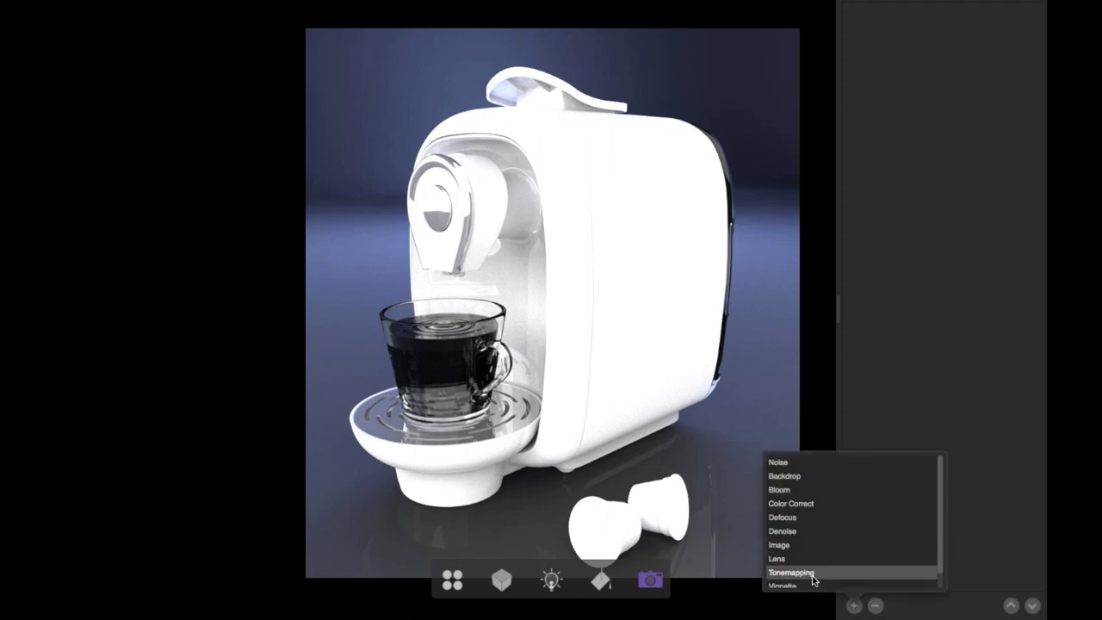
click(834, 579)
drag(556, 57, 558, 1)
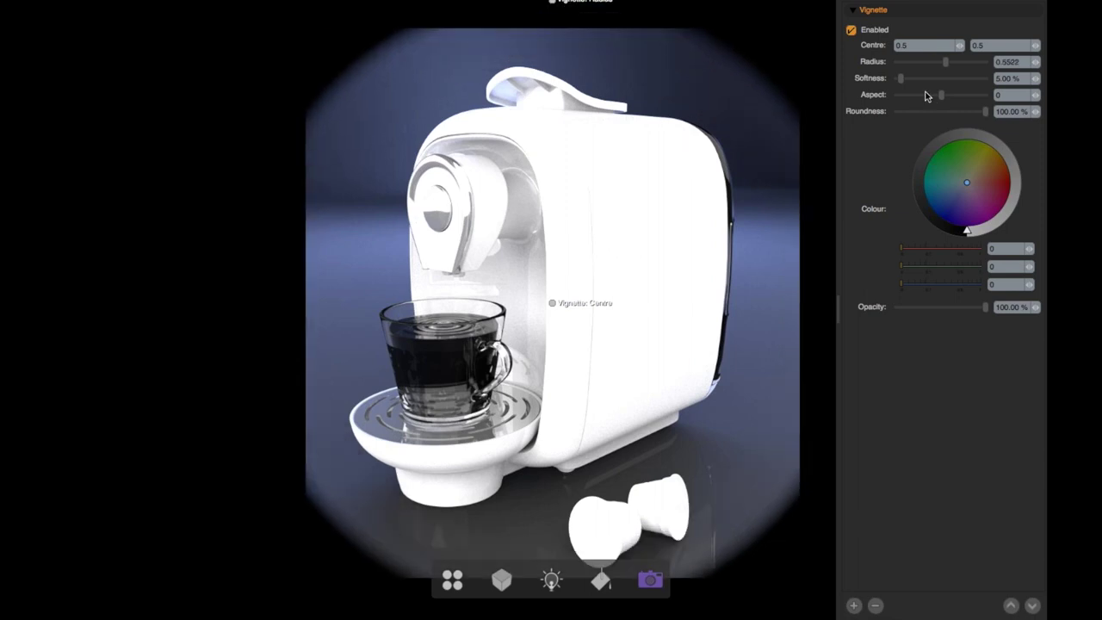
drag(901, 78, 941, 76)
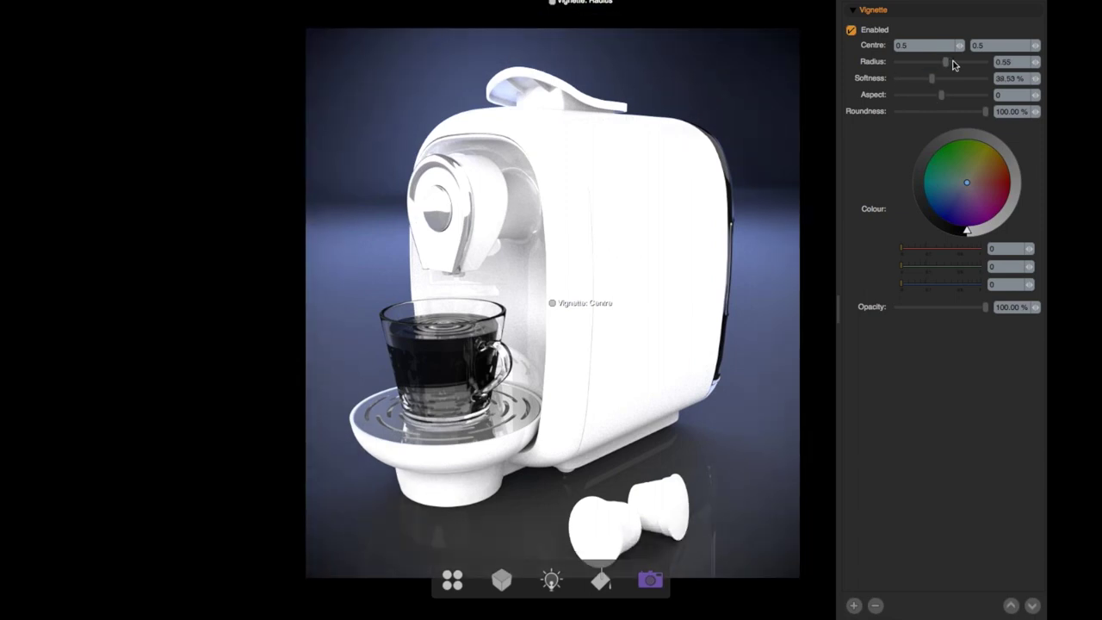
click(949, 62)
click(854, 606)
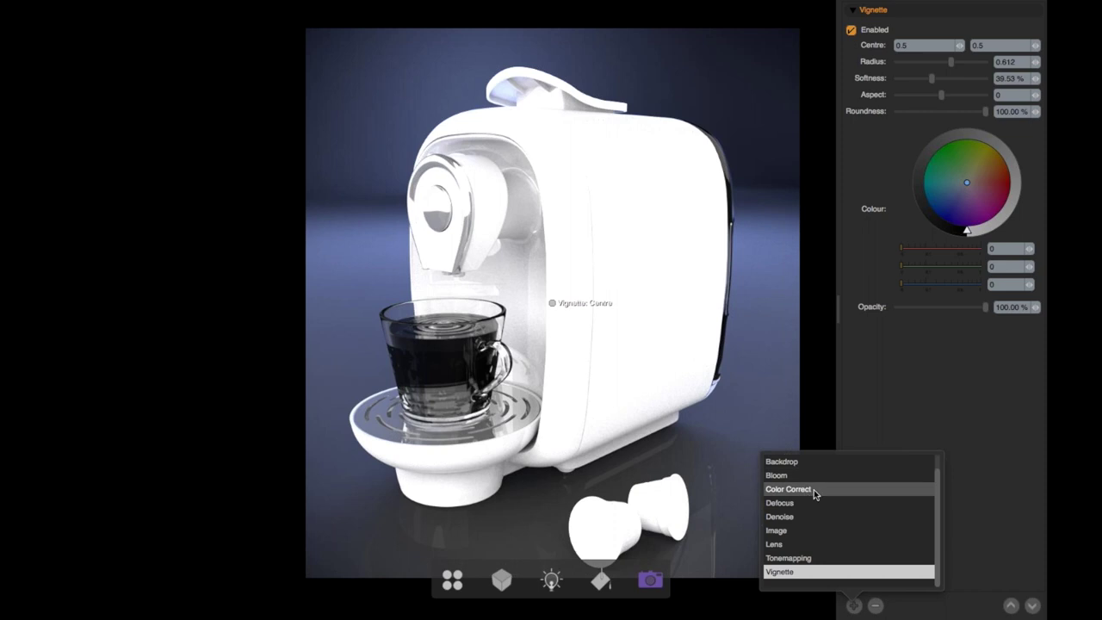
click(810, 488)
drag(911, 364, 904, 364)
click(851, 348)
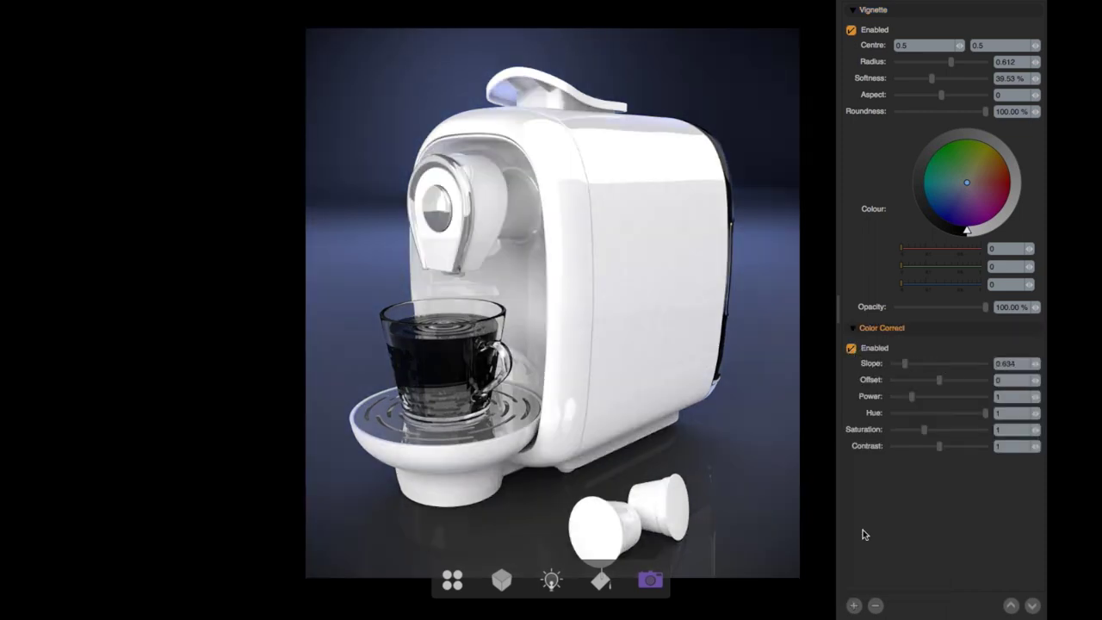
click(853, 605)
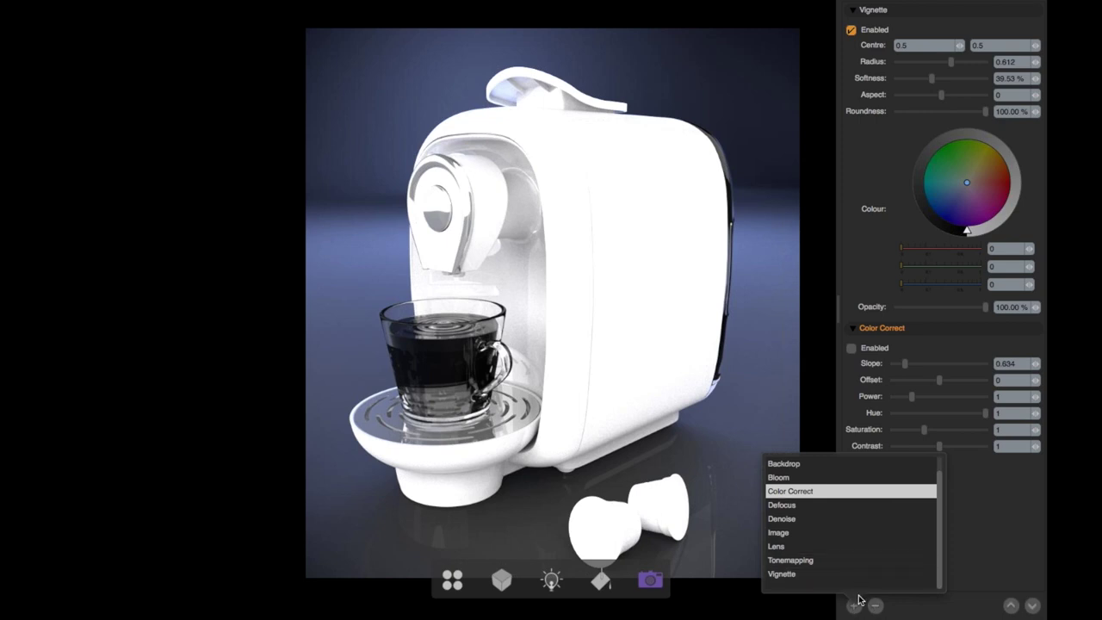
click(977, 551)
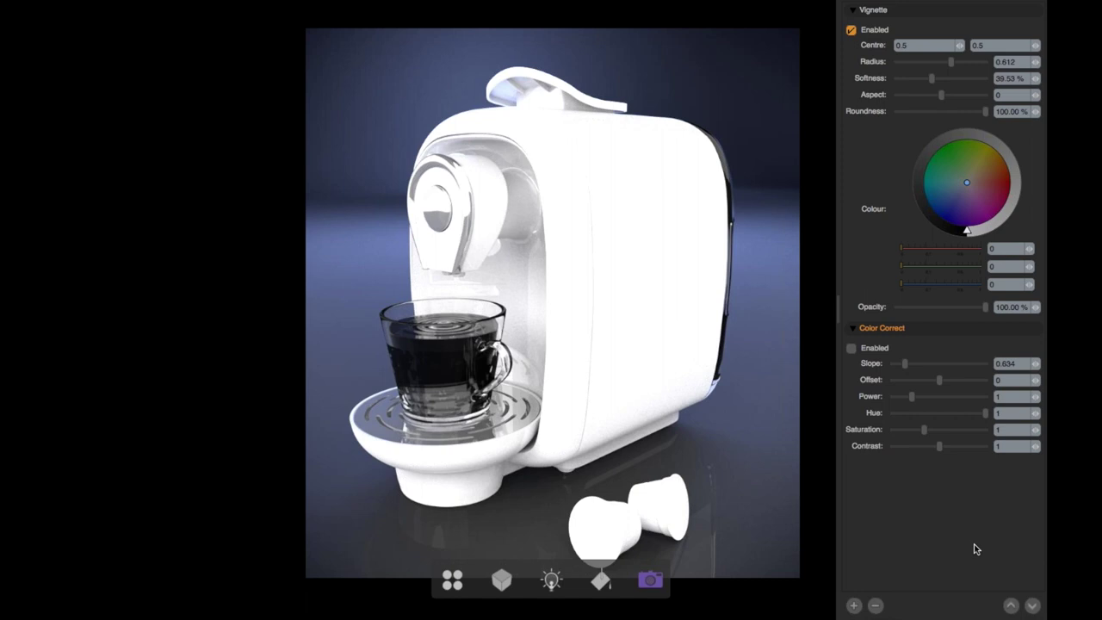
click(876, 605)
click(873, 14)
click(876, 604)
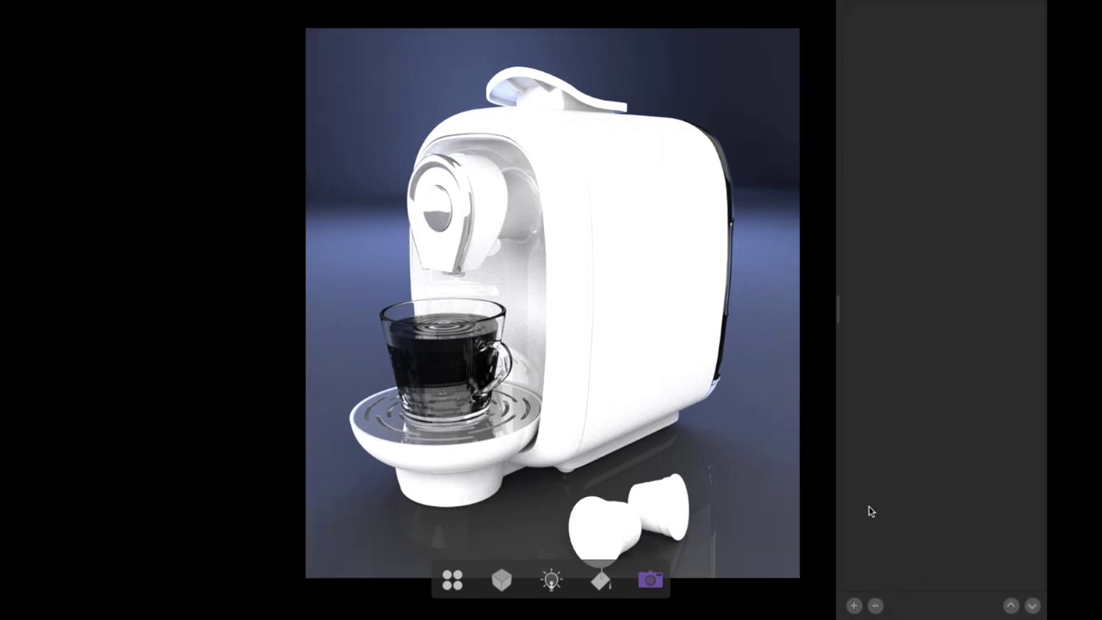
click(652, 581)
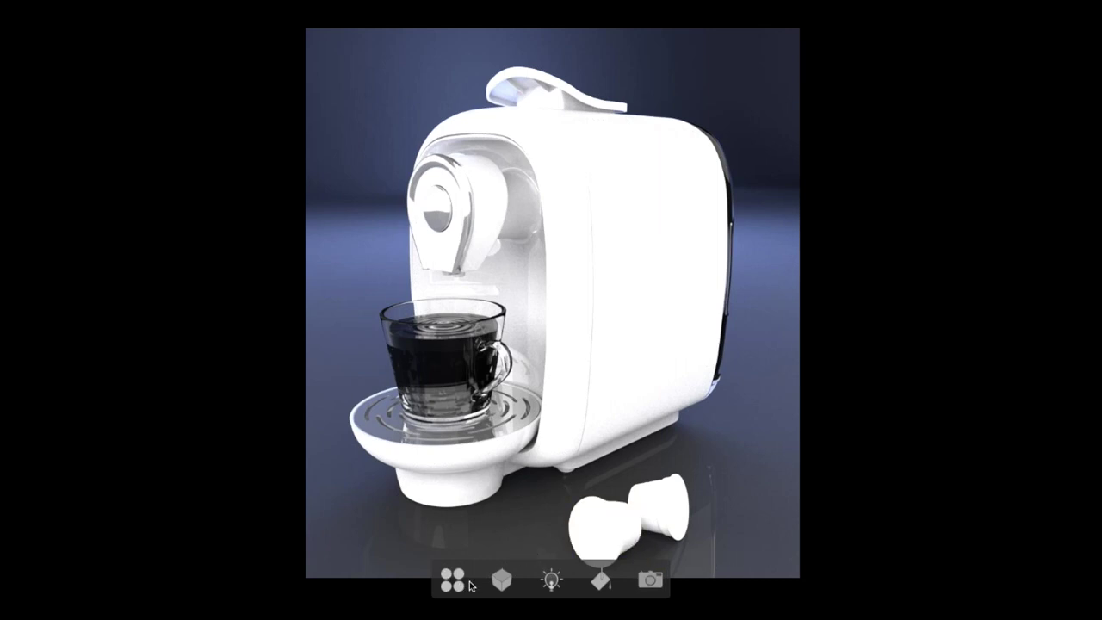
In the lighting settings, drop the selected light's intensity to 0, then raise it to about 0.59.
click(552, 582)
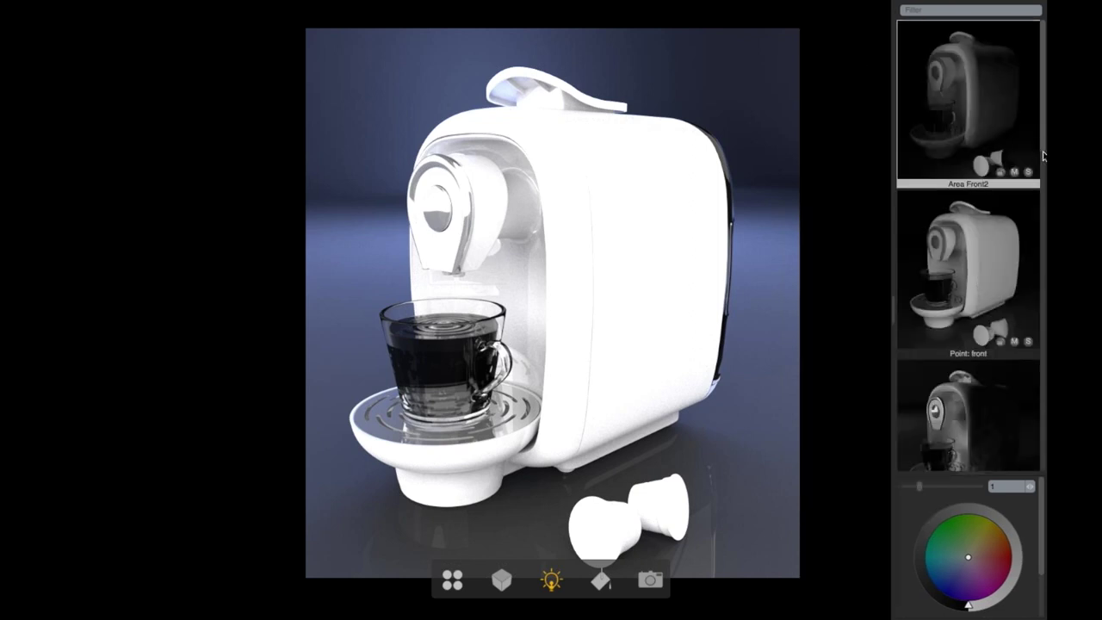
scroll(1016, 155, down, 5)
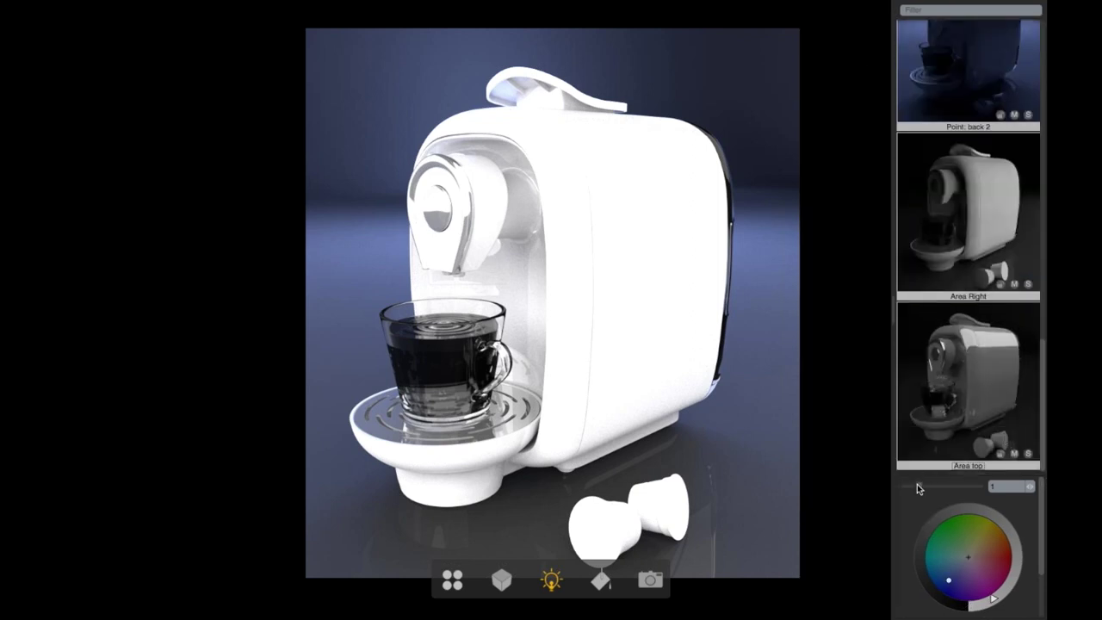
drag(887, 492, 888, 493)
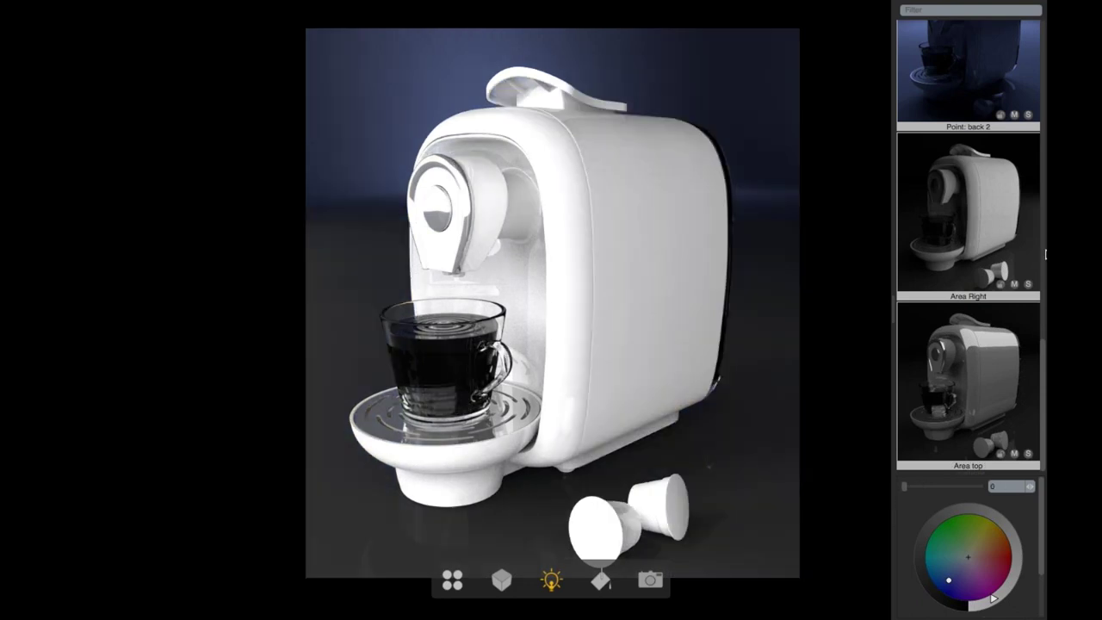
scroll(1042, 293, up, 5)
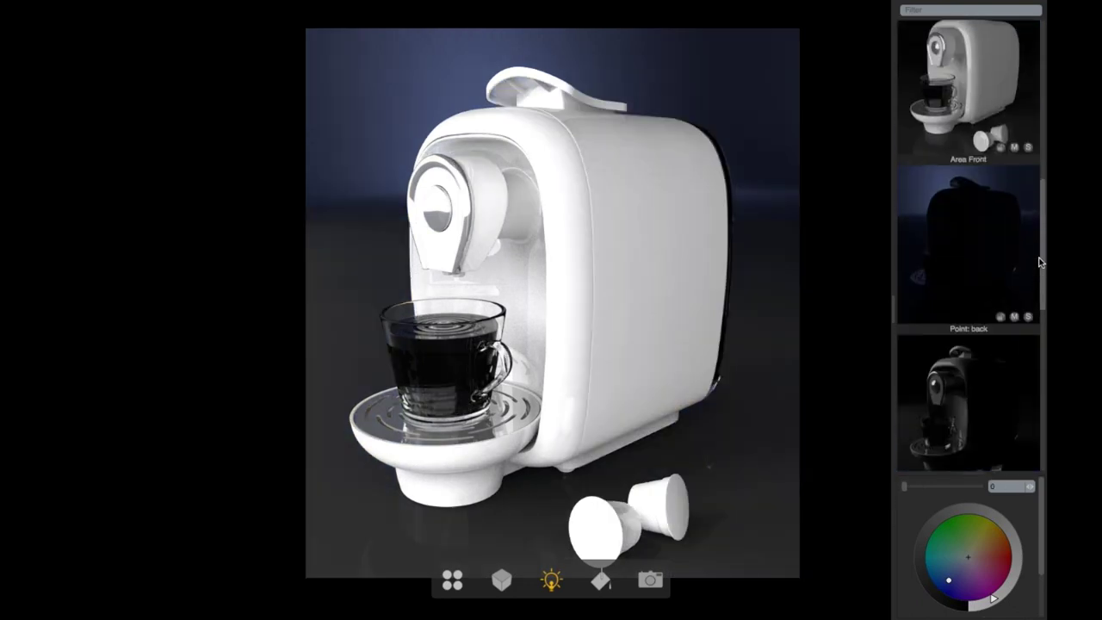
scroll(1008, 79, up, 10)
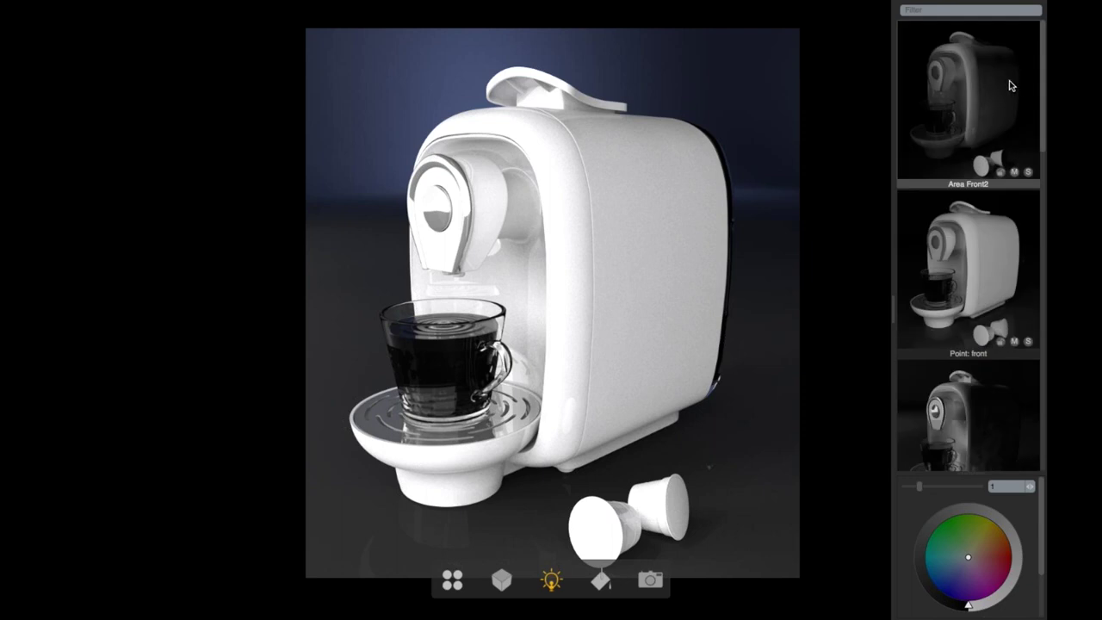
click(892, 488)
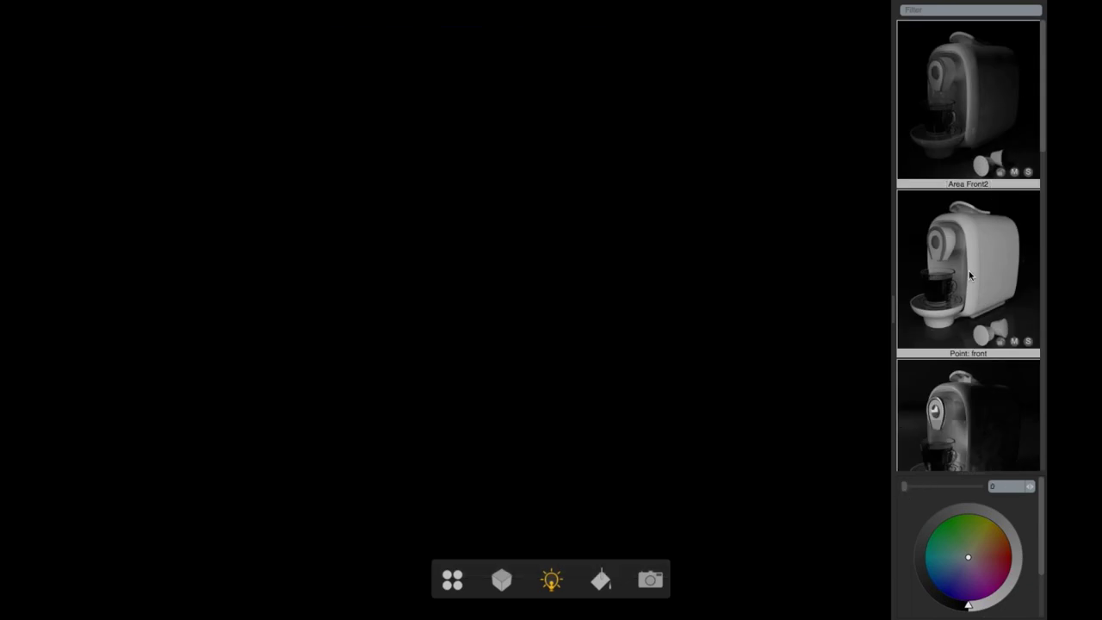
drag(905, 486, 920, 485)
click(914, 488)
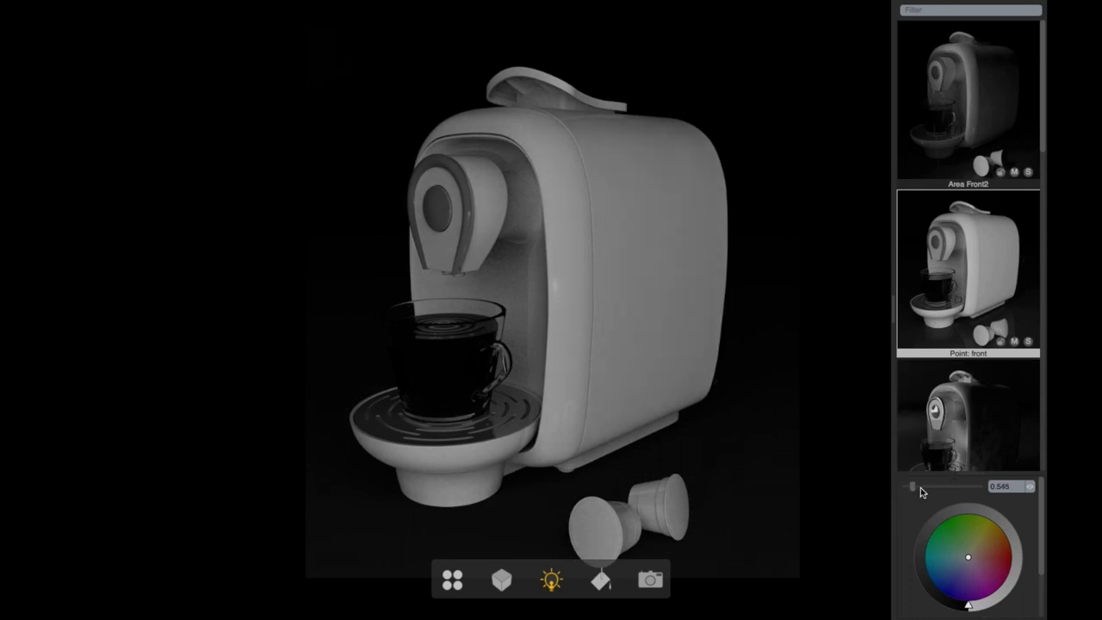
Brighten Point: front to 0.955 with a pink tint, and turn up Point: back 2 in teal-blue.
drag(920, 487, 922, 487)
drag(974, 554, 985, 549)
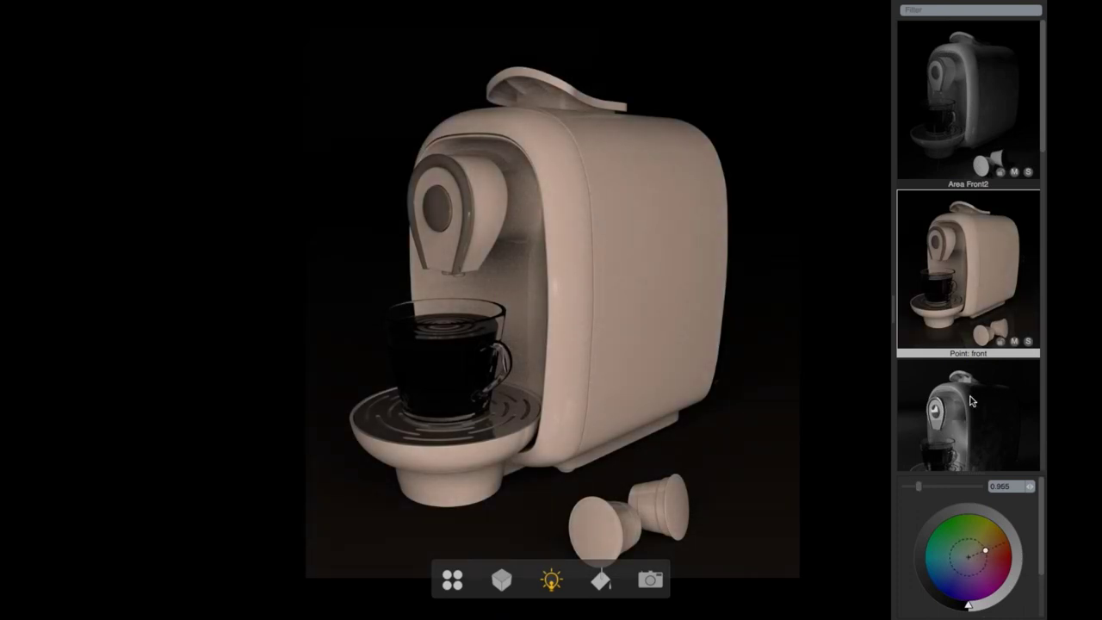
click(906, 10)
text(point)
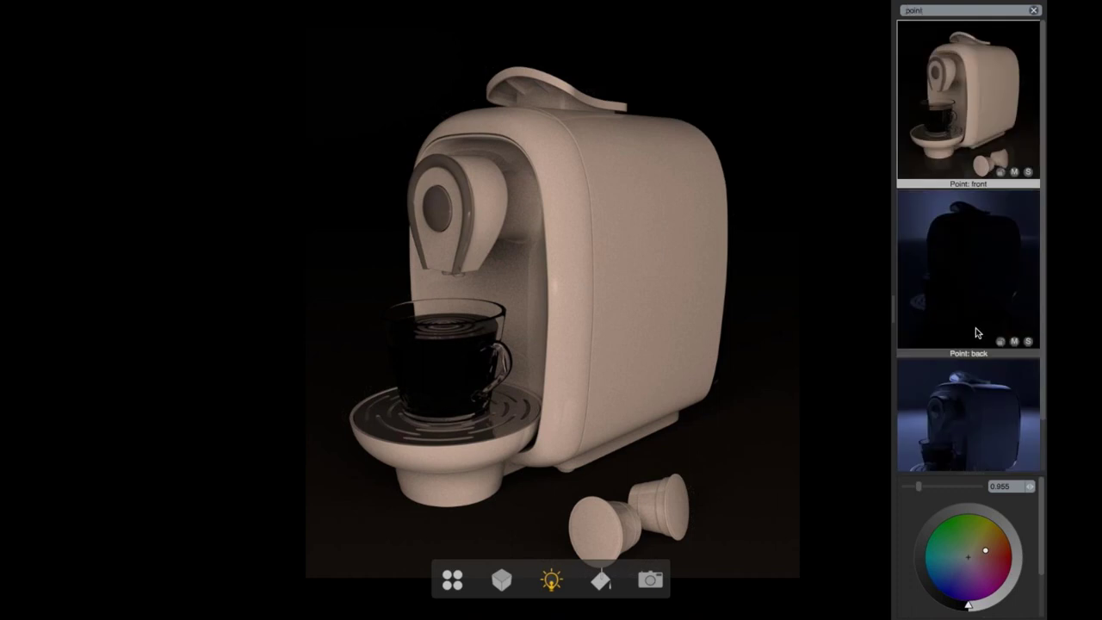
click(961, 405)
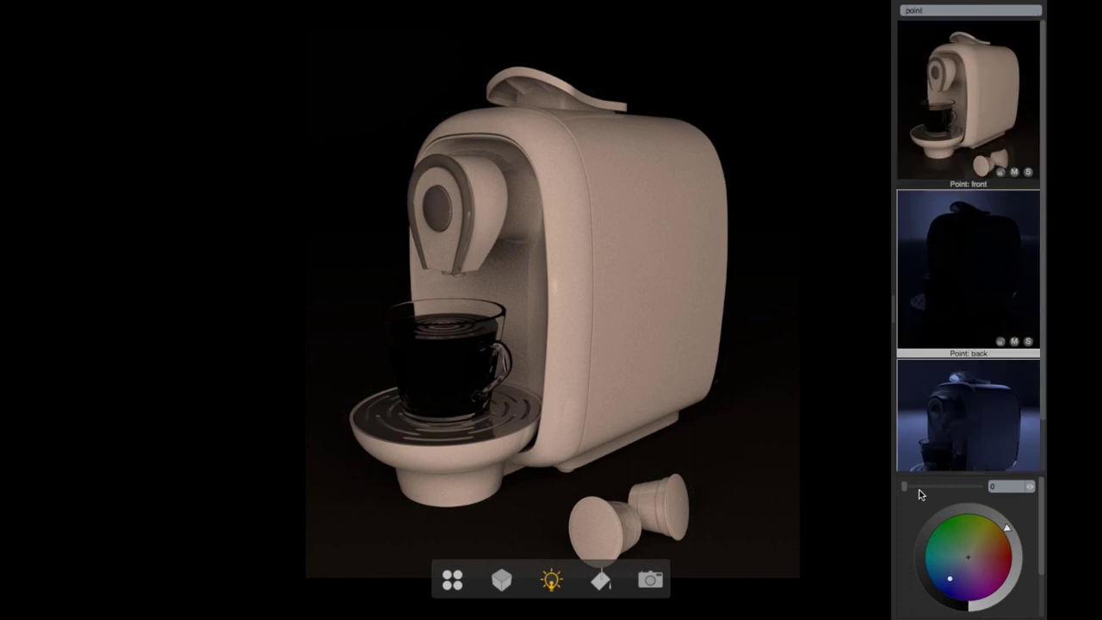
drag(904, 487, 930, 493)
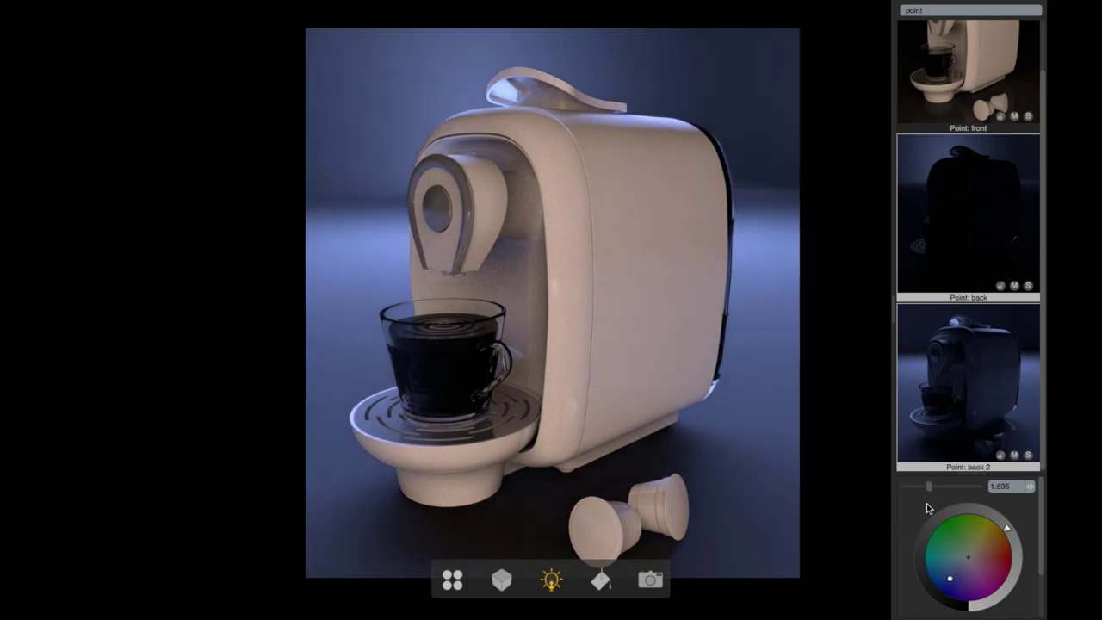
click(938, 562)
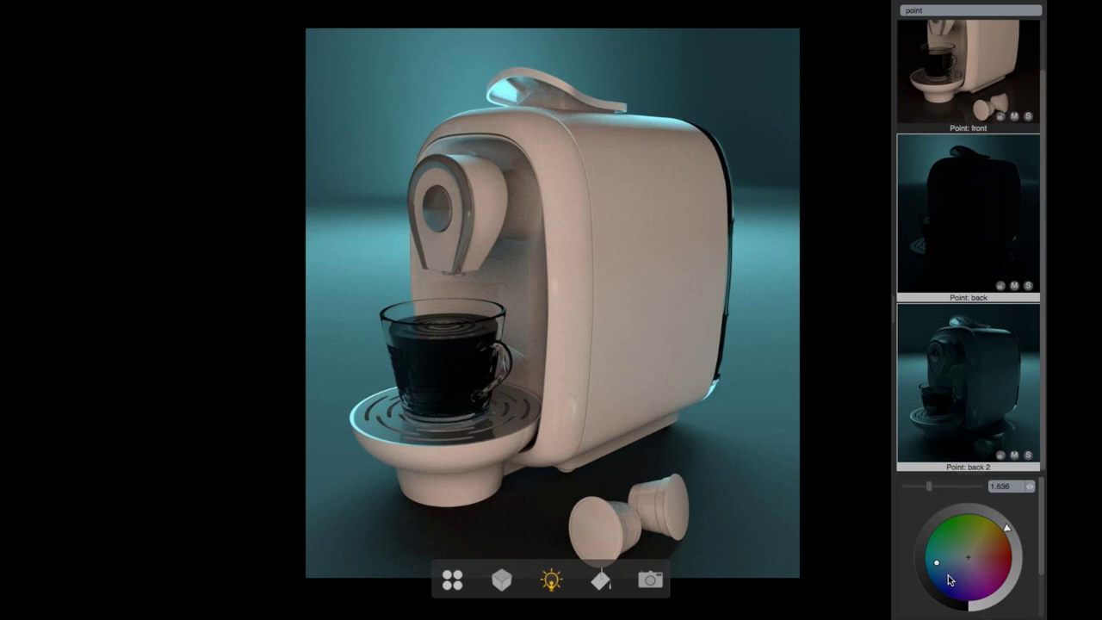
drag(941, 569, 938, 565)
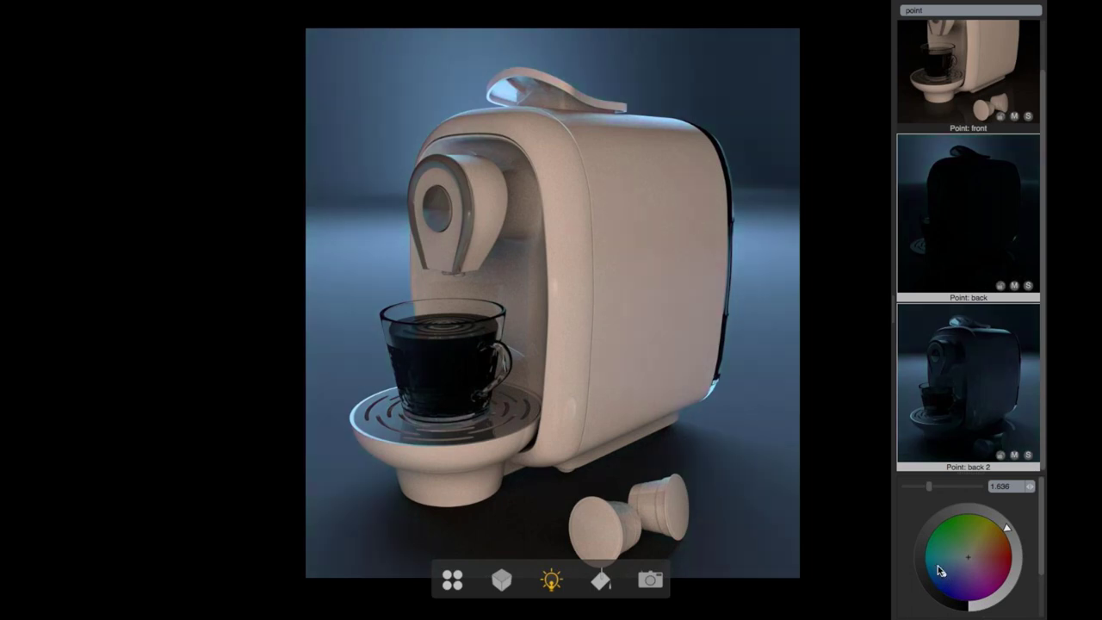
Set Area Left to 0.545, raise Area Front, and set Area top to 0.136.
click(990, 10)
click(1033, 9)
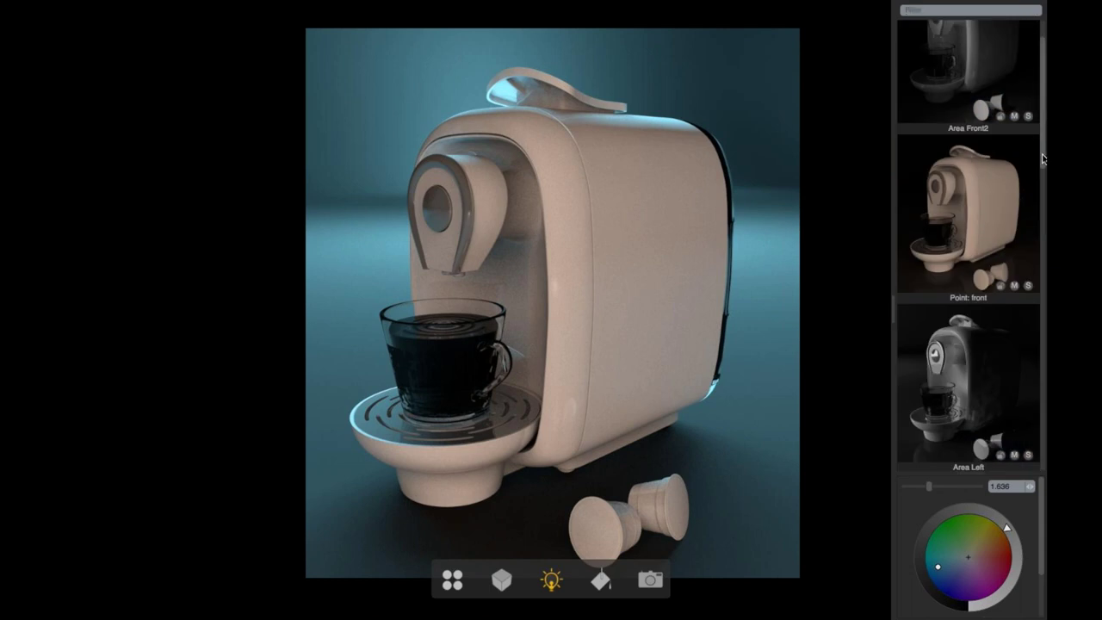
scroll(969, 215, down, 5)
click(969, 189)
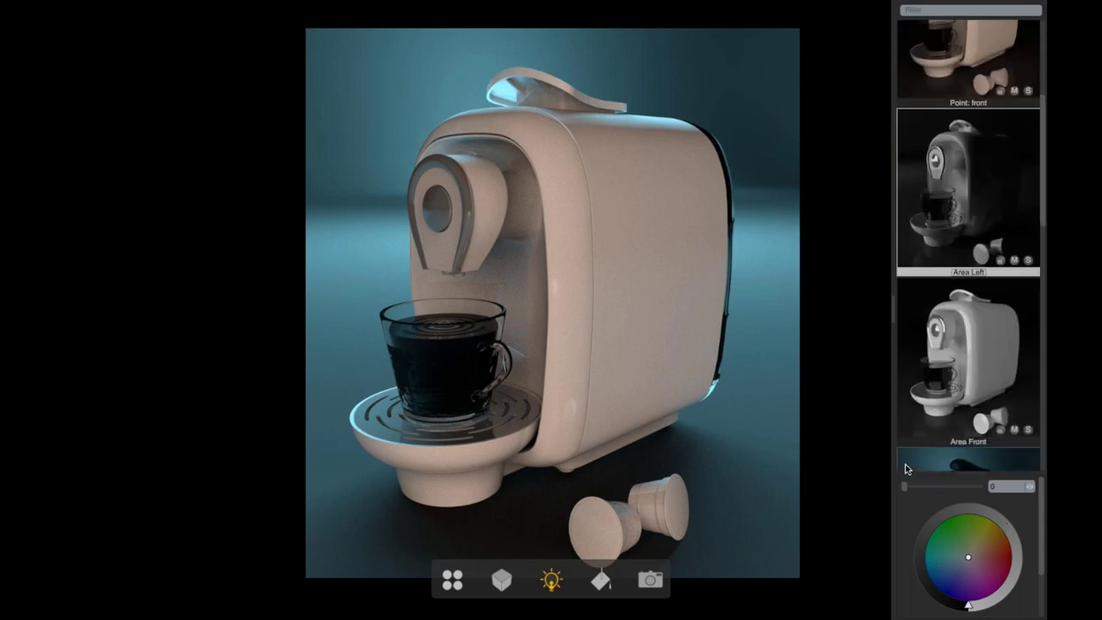
drag(906, 486, 913, 487)
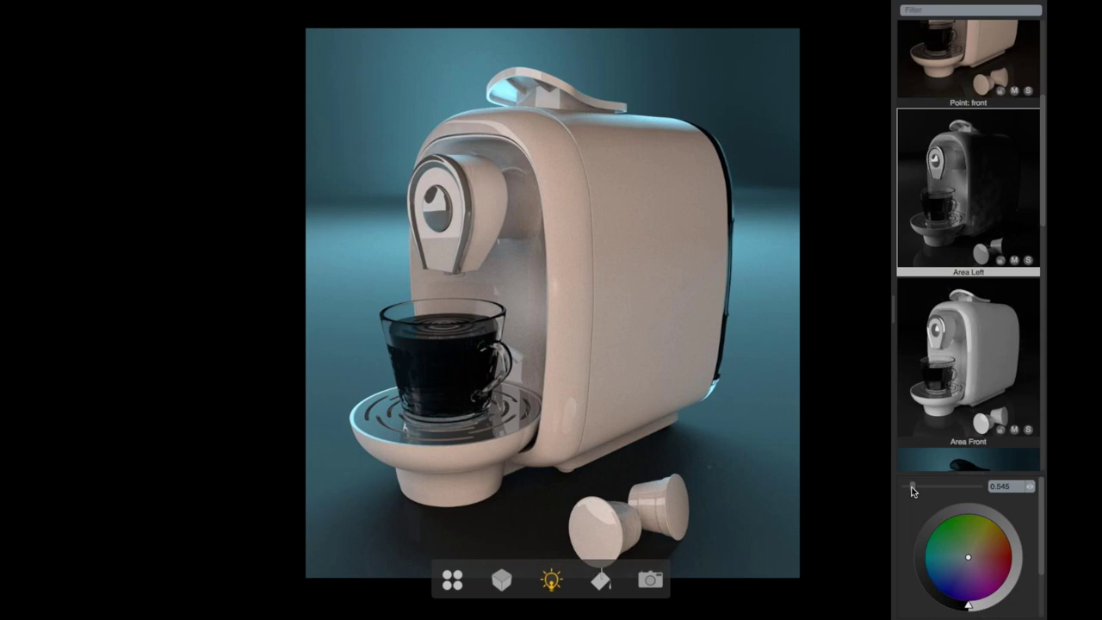
click(931, 377)
drag(904, 487, 910, 486)
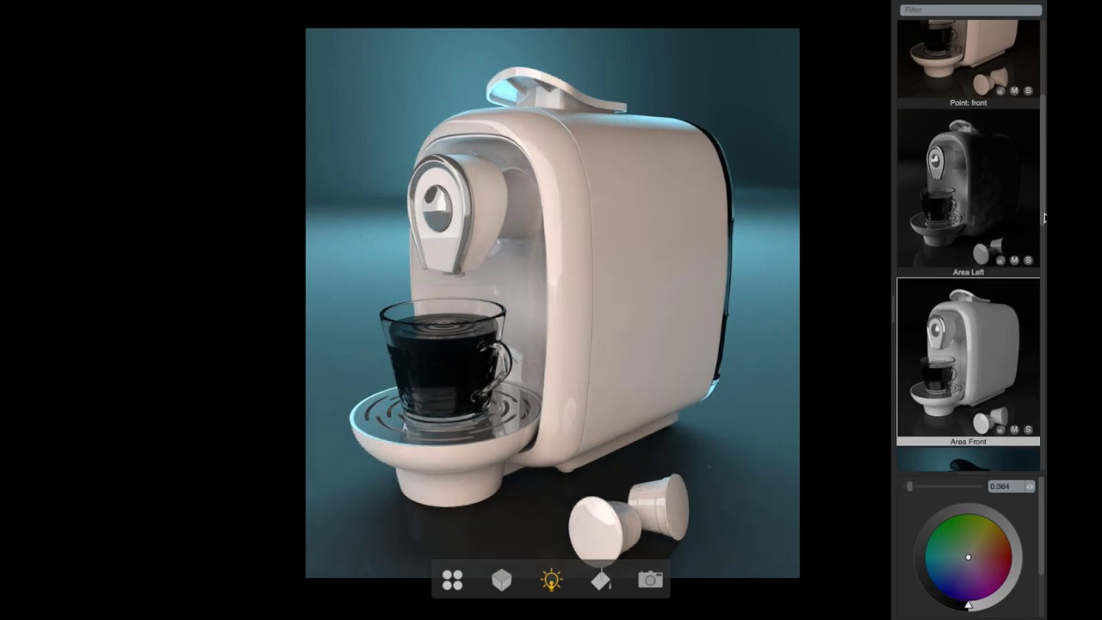
scroll(1038, 298, down, 5)
click(960, 413)
drag(905, 488, 906, 487)
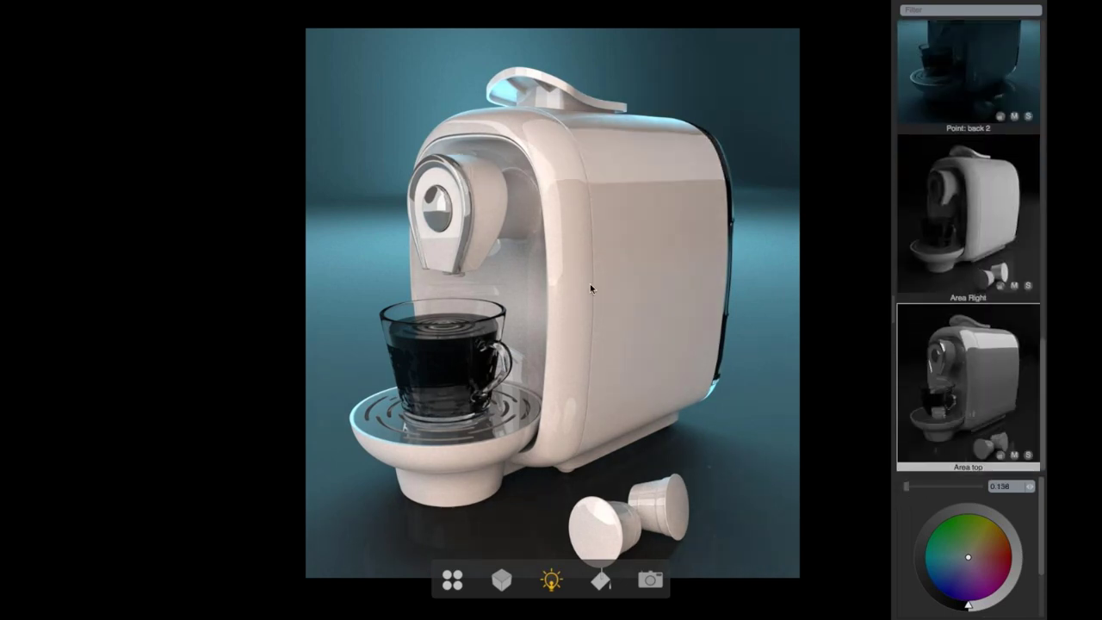
click(465, 586)
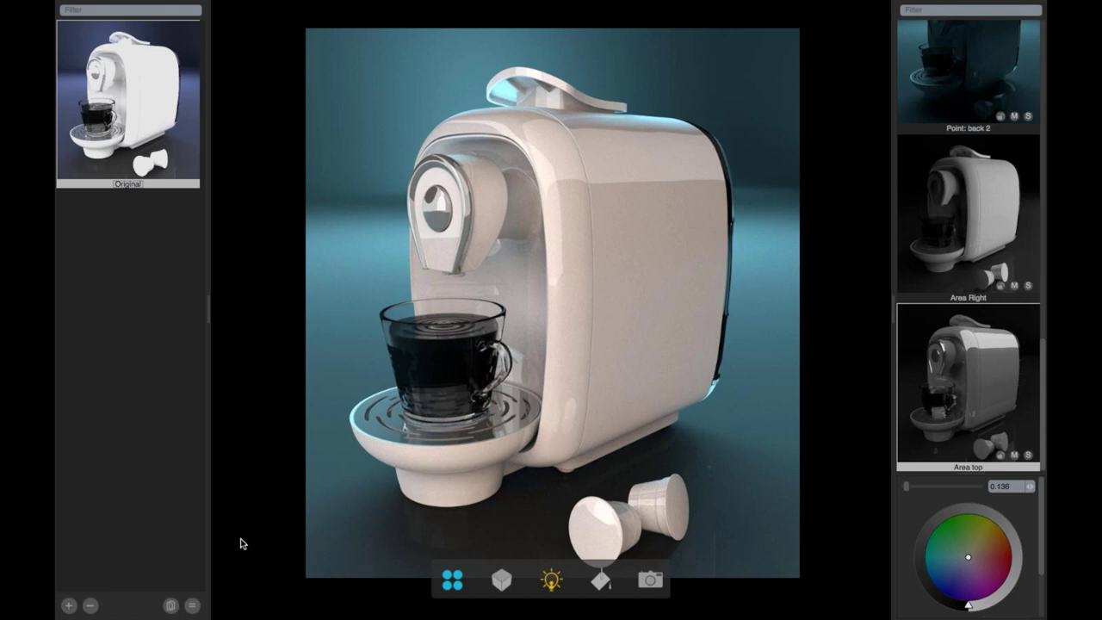
Add a new look named LightStudy1 and compare it against the Original look.
click(70, 606)
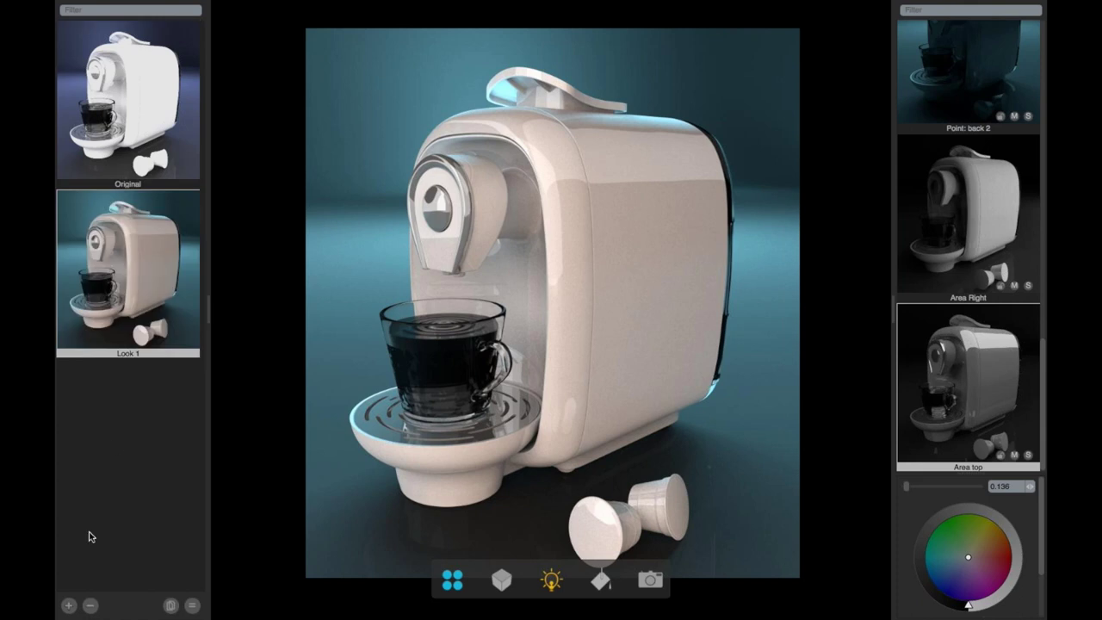
double_click(128, 354)
text(LightStudy1)
key(Return)
click(196, 144)
click(151, 219)
From the Original look, zero one light, set Area Left to 0.773, lower Lumi, and set Area top to 0.384.
click(91, 168)
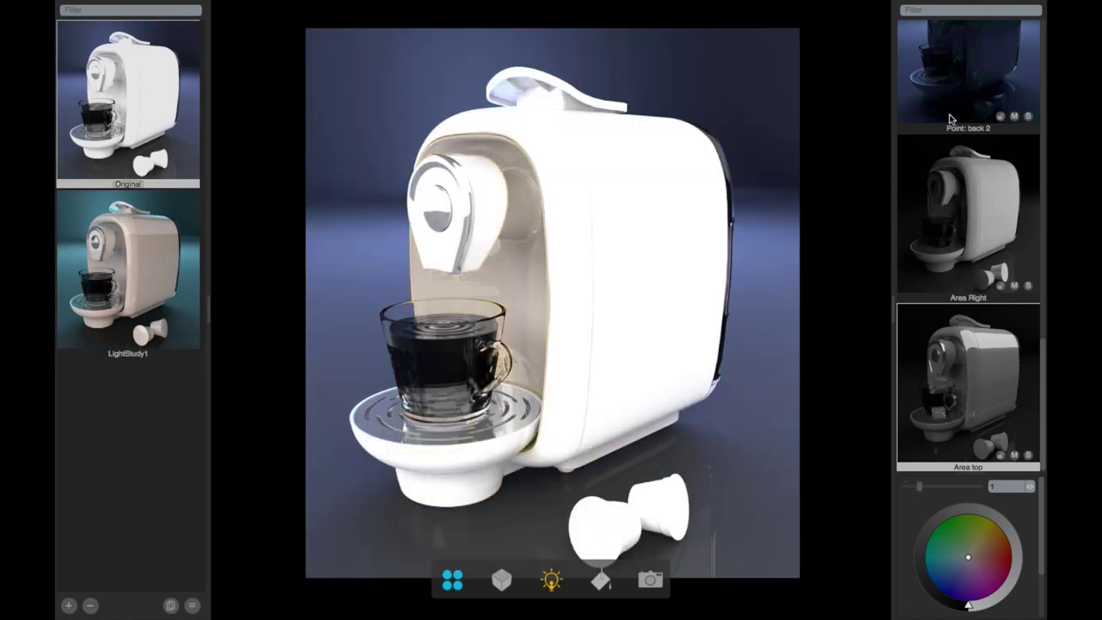
drag(1044, 298, 1045, 154)
scroll(1039, 47, up, 2)
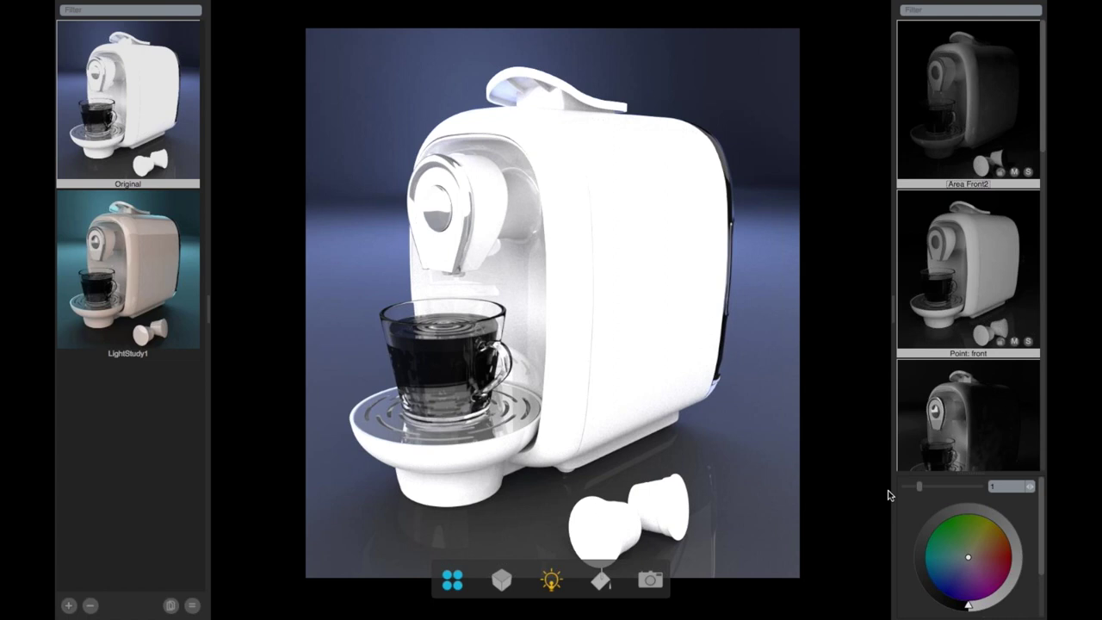
click(901, 488)
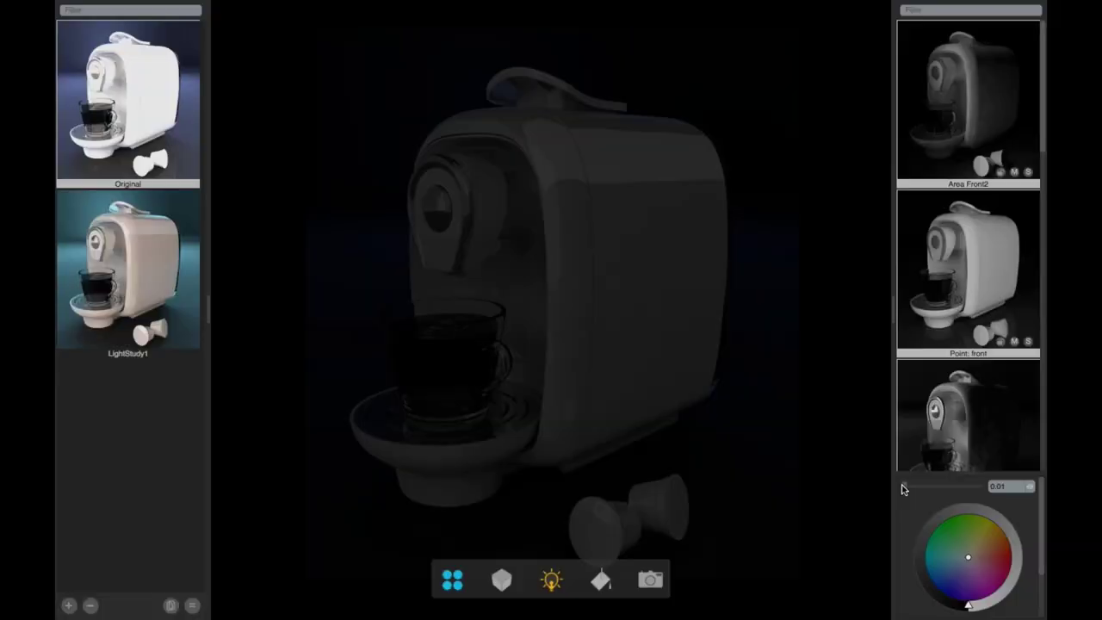
click(906, 484)
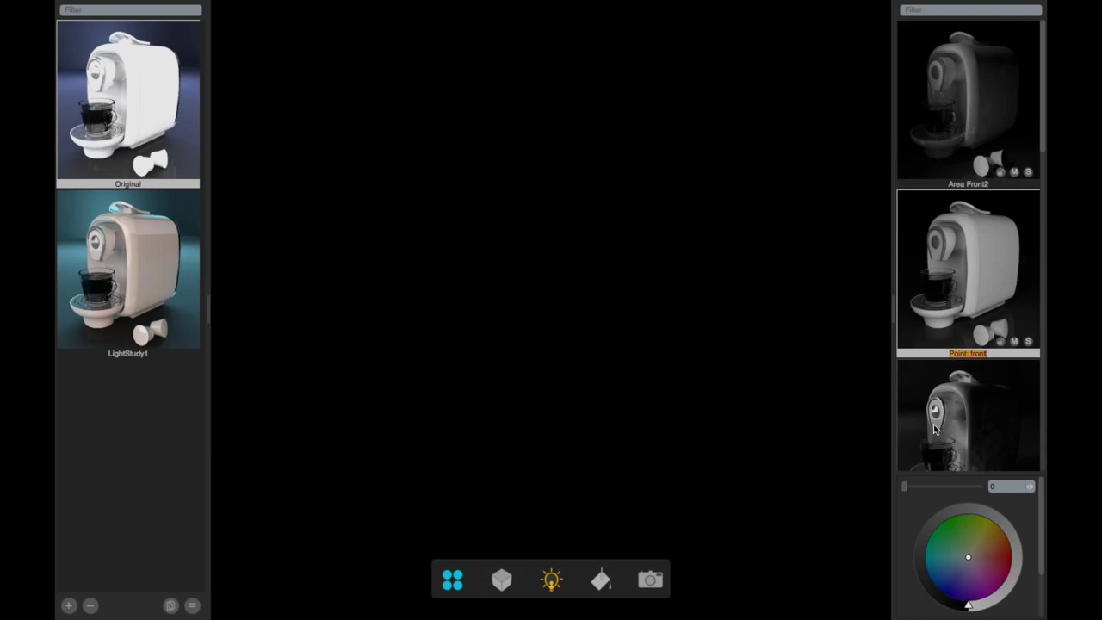
drag(905, 487, 915, 486)
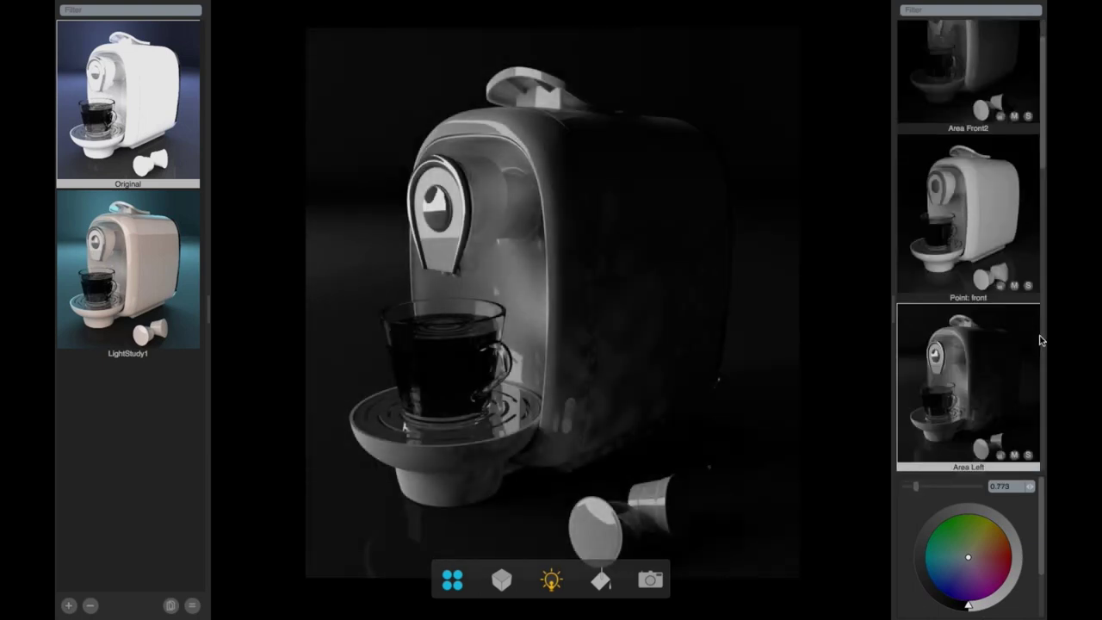
scroll(1041, 335, down, 10)
click(982, 267)
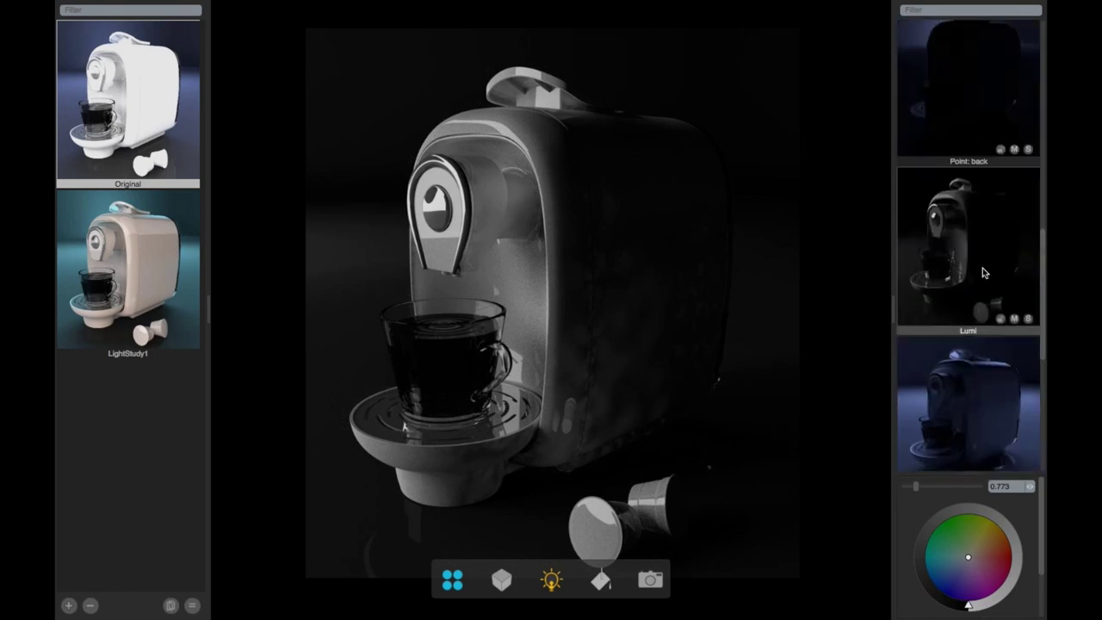
drag(907, 486, 911, 487)
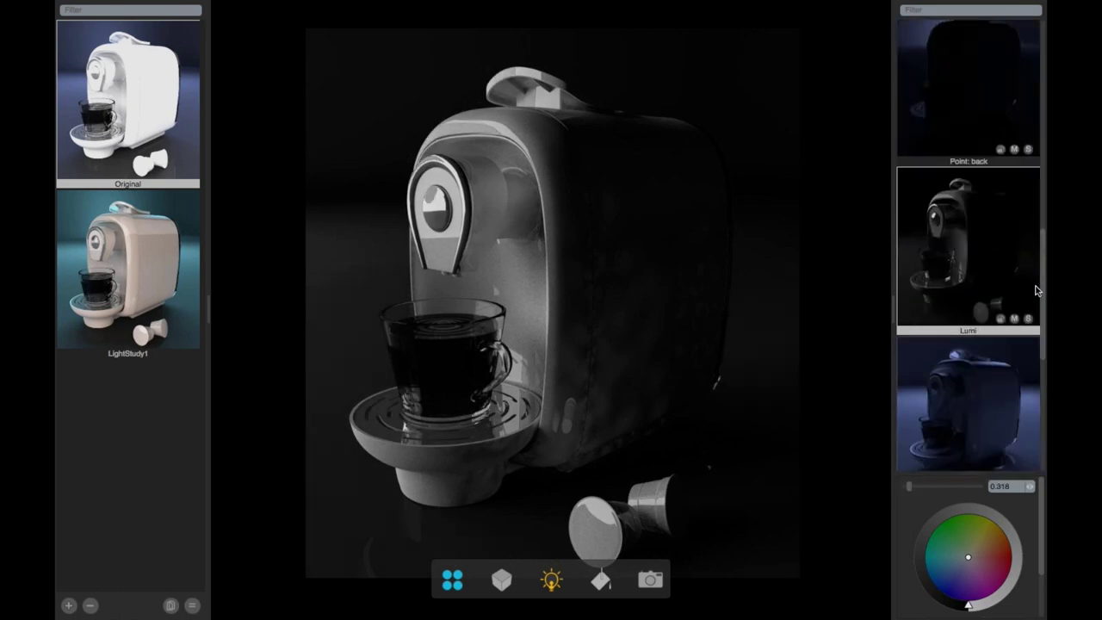
scroll(1040, 355, down, 5)
click(984, 370)
drag(909, 484, 910, 485)
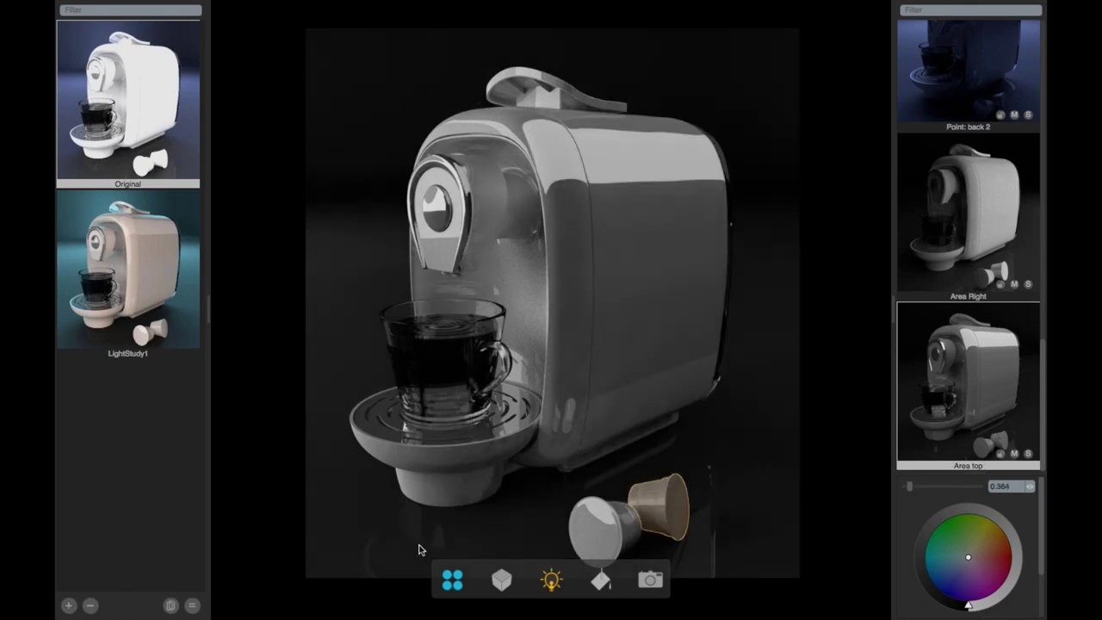
Save the grey lighting as a new look named LightStudy2.
click(69, 606)
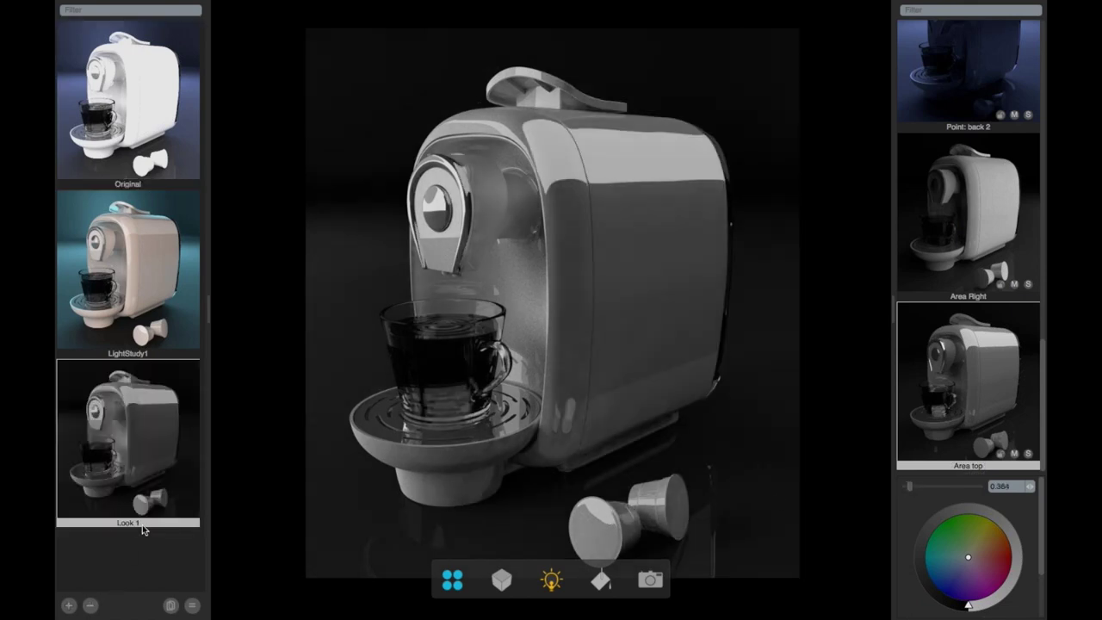
drag(131, 526, 118, 517)
text(LightStudy2)
key(Return)
Compare LightStudy1, LightStudy2 and the Original look by cycling through the looks list.
click(127, 269)
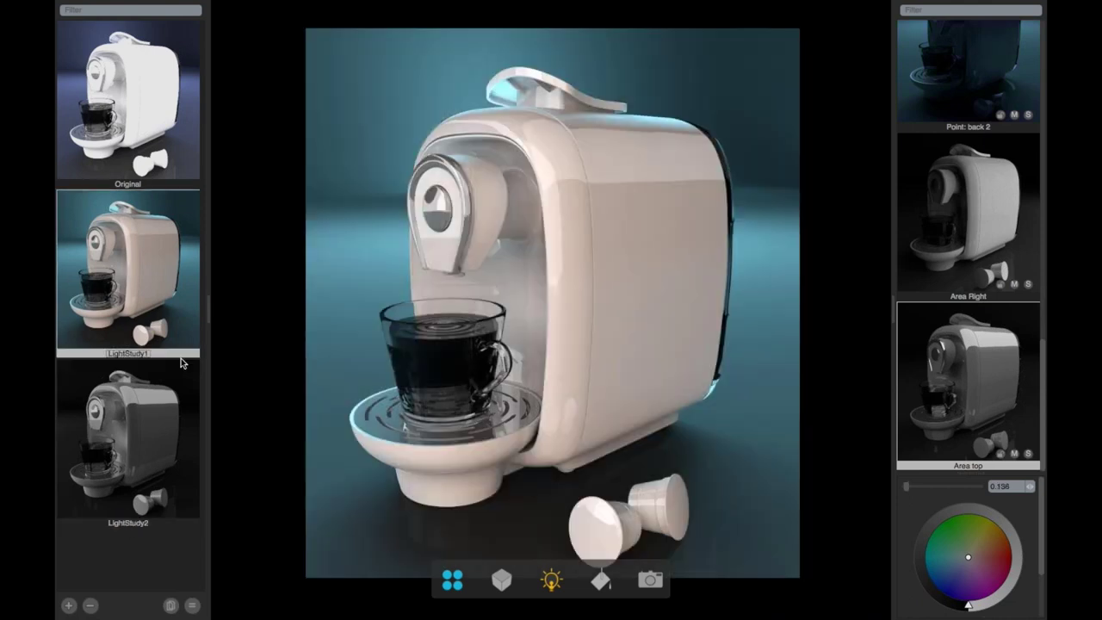
click(168, 396)
click(152, 309)
click(142, 396)
click(142, 396)
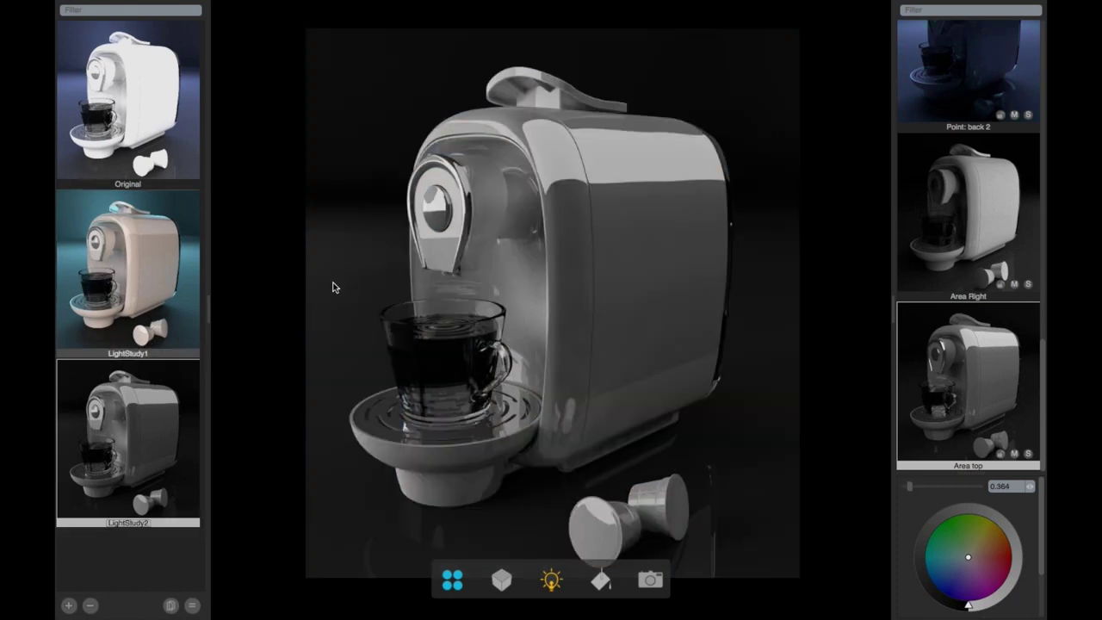
key(Up)
key(Up)
key(Down)
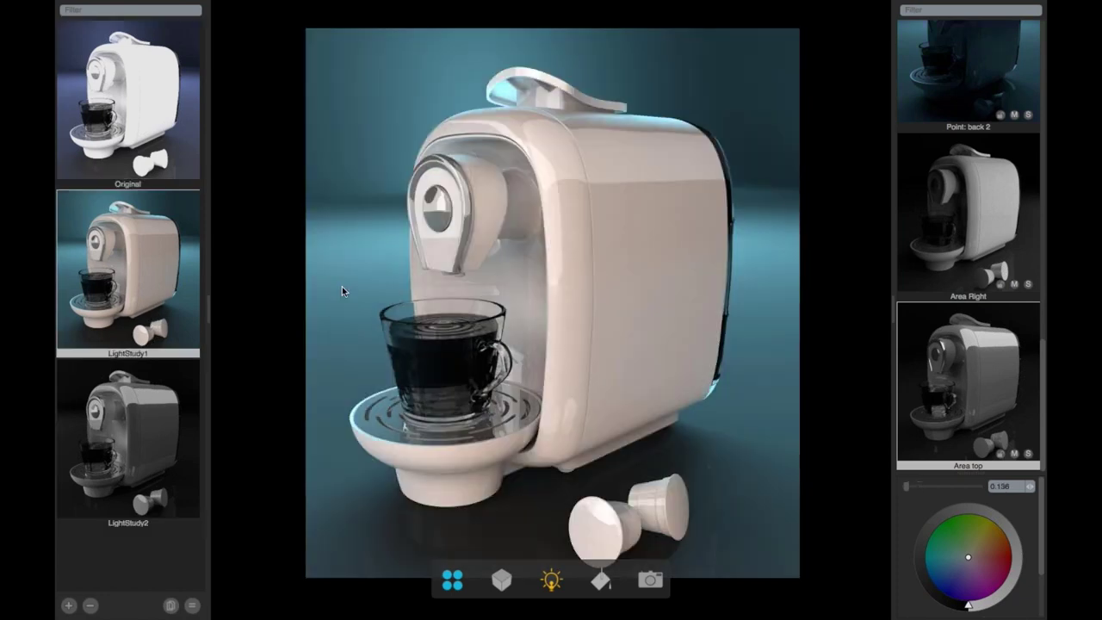
key(Down)
key(Up)
key(Up)
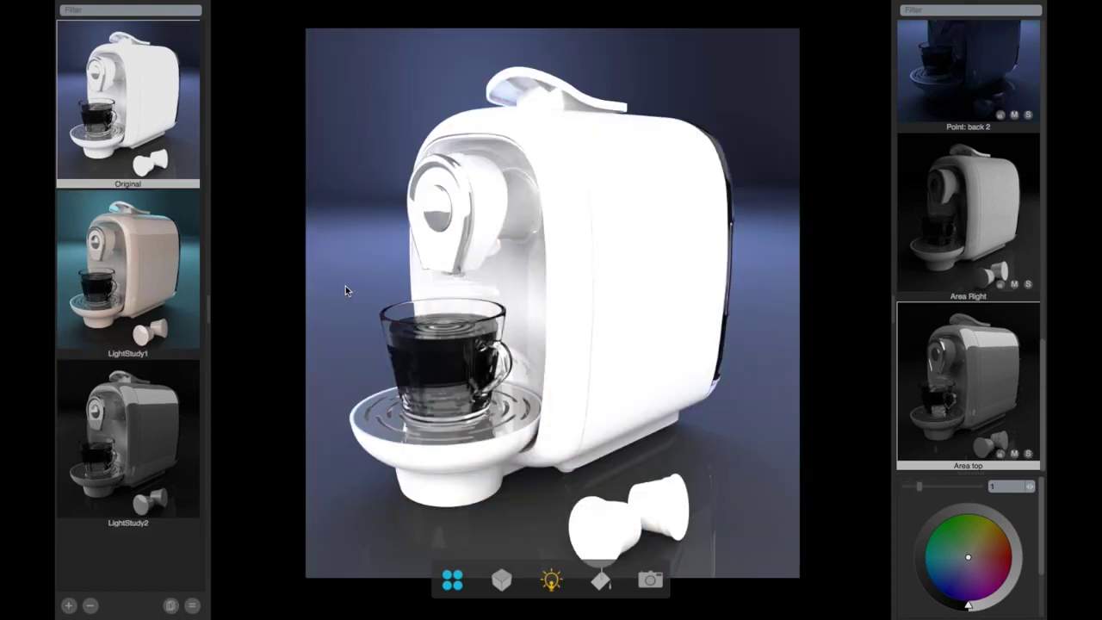
key(Down)
key(Down)
key(Up)
key(Down)
key(Up)
key(Up)
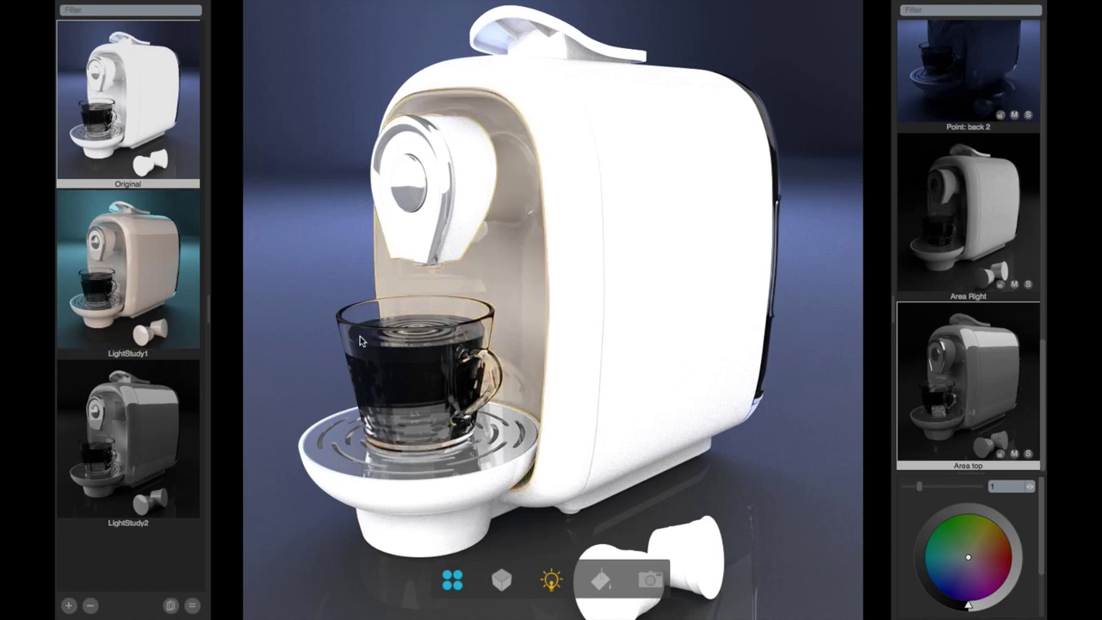
Return to LightStudy1 and close the looks and lighting panels.
click(136, 306)
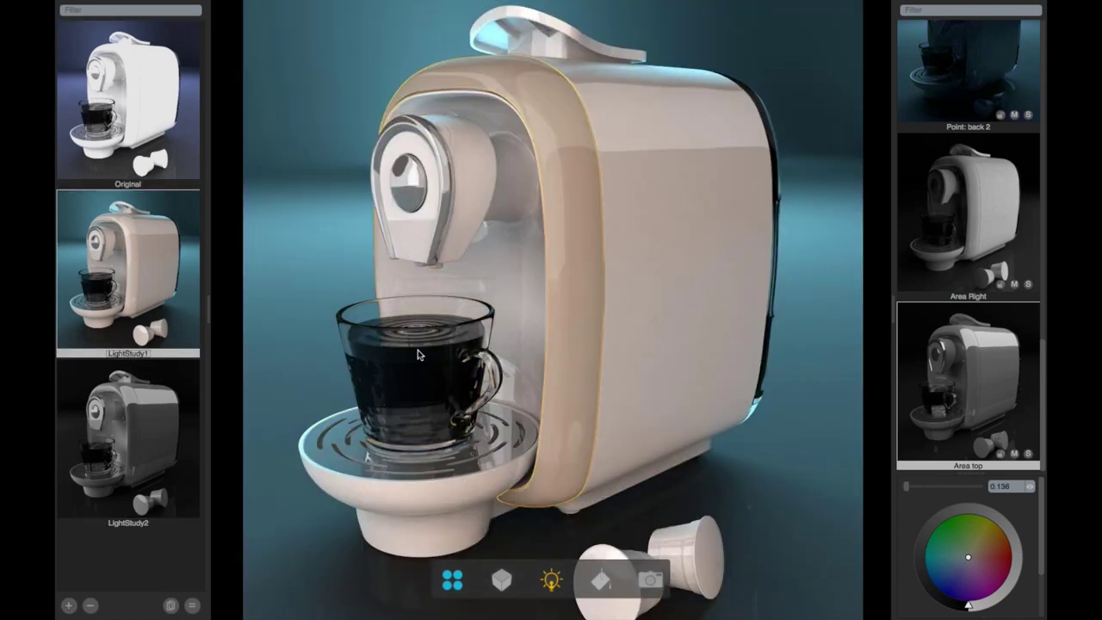
click(454, 582)
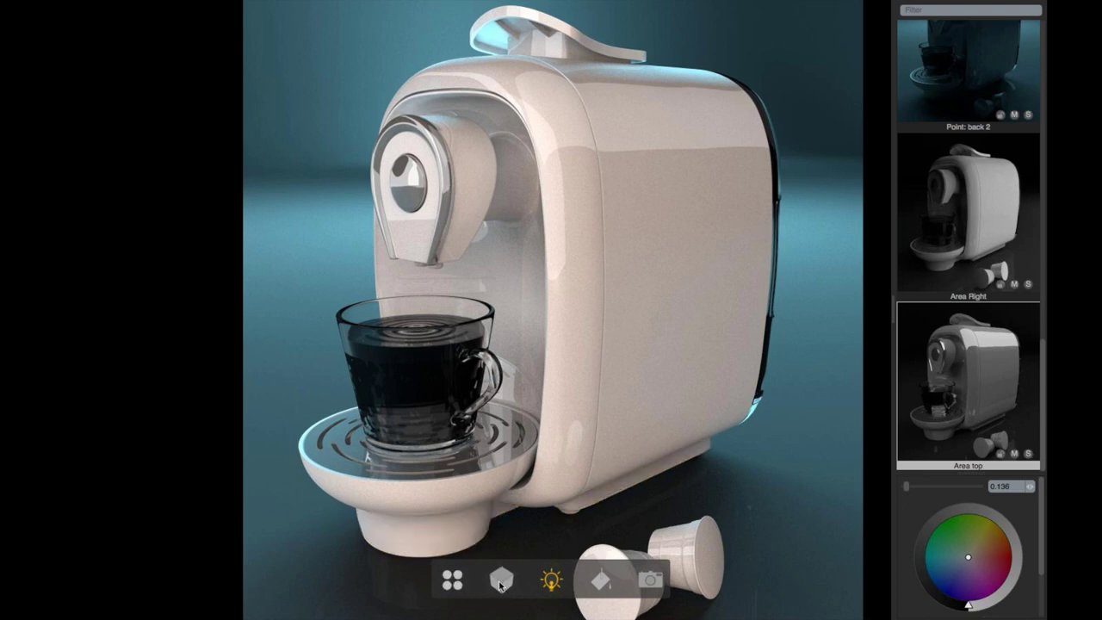
click(551, 582)
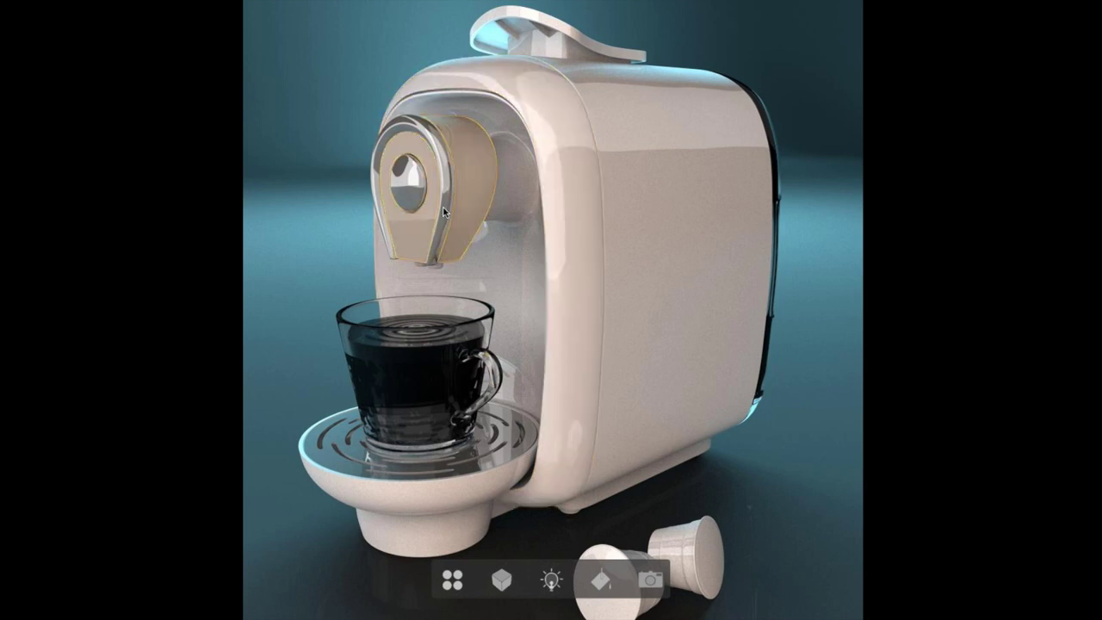
Give the machine's base part a new black colour swatch and lock its material.
click(502, 580)
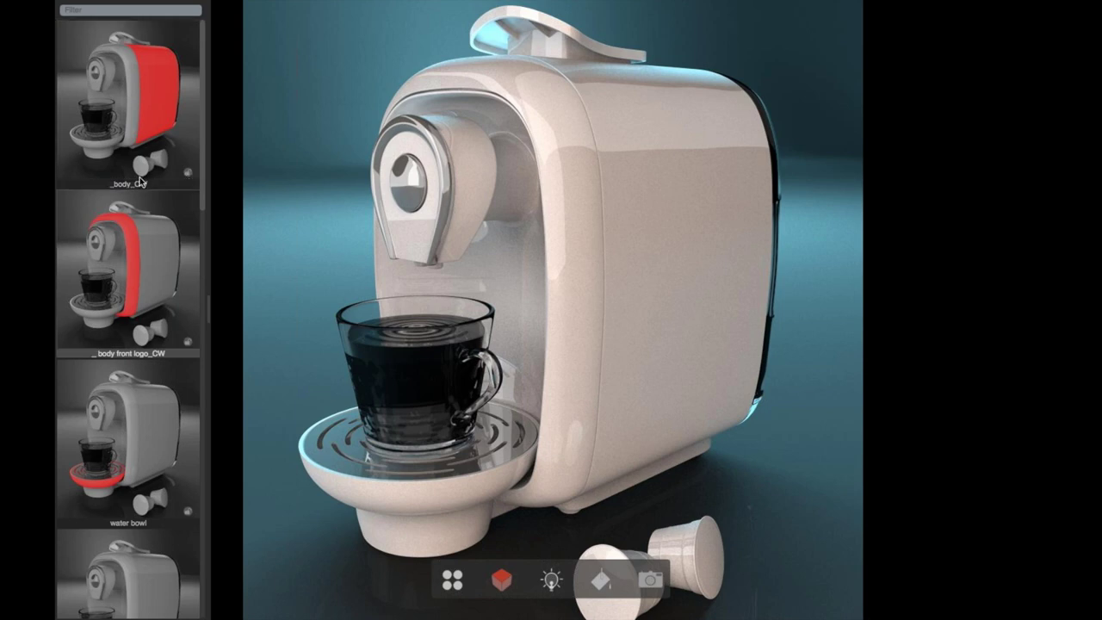
drag(207, 198, 212, 167)
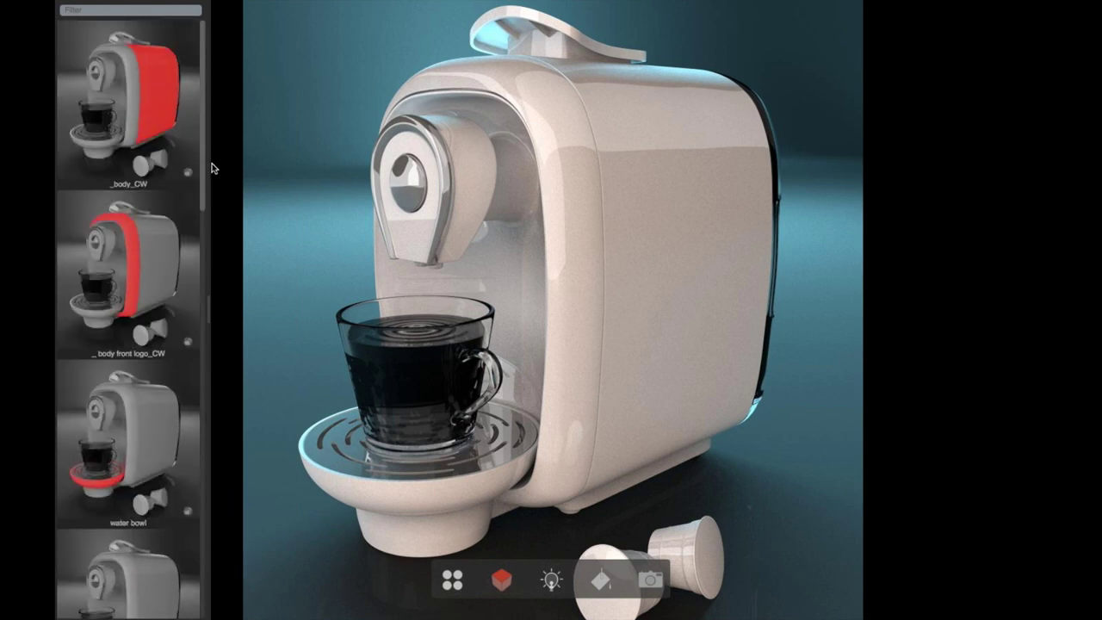
click(442, 530)
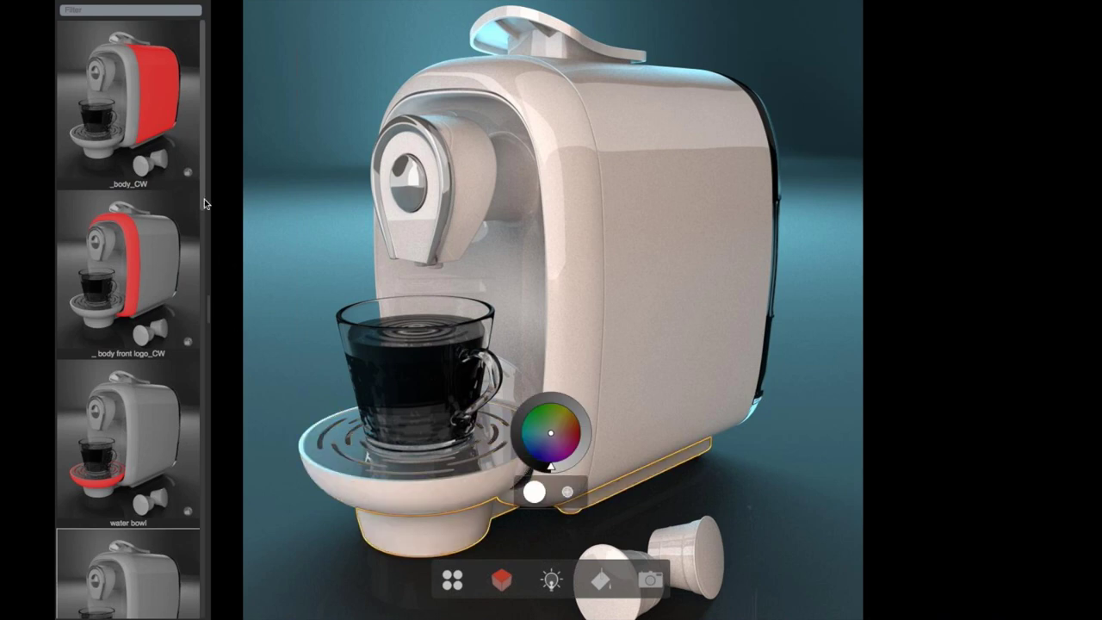
scroll(205, 225, down, 5)
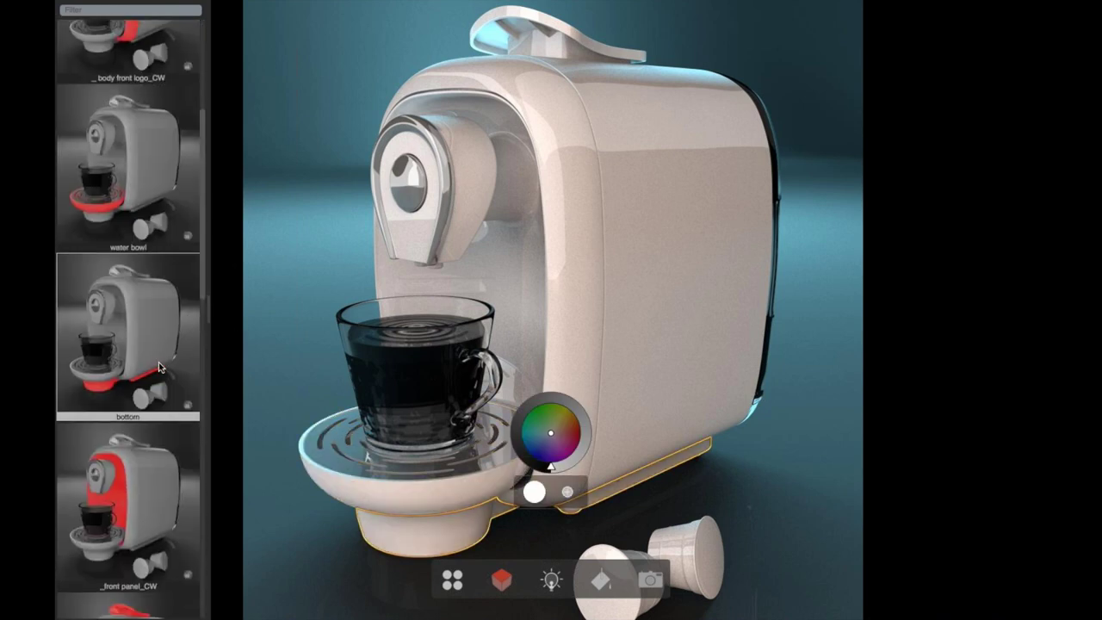
click(567, 493)
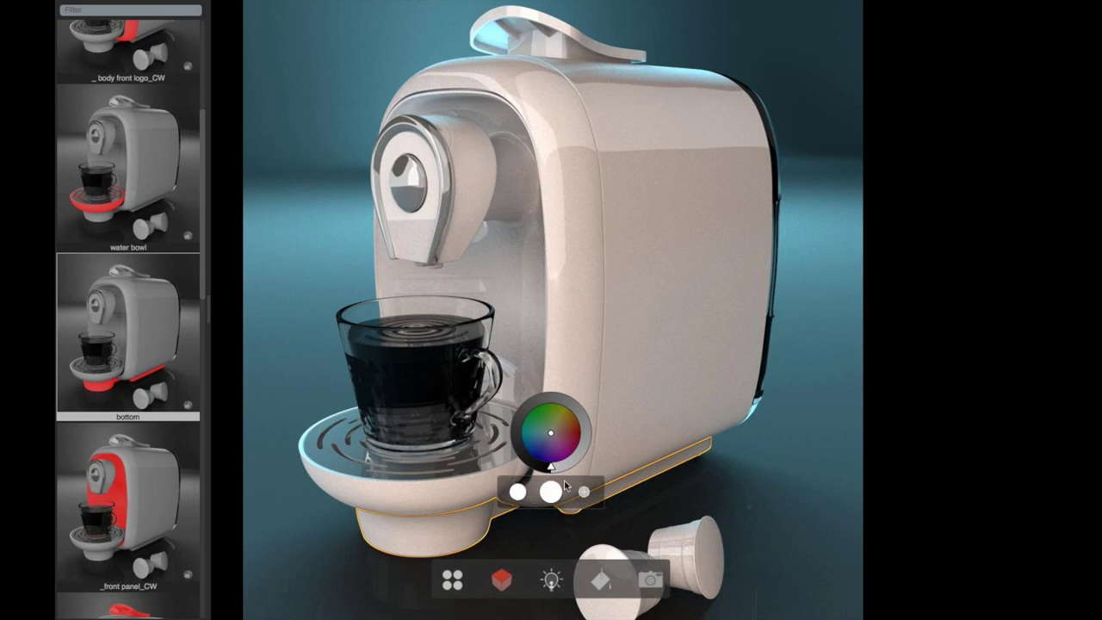
click(551, 465)
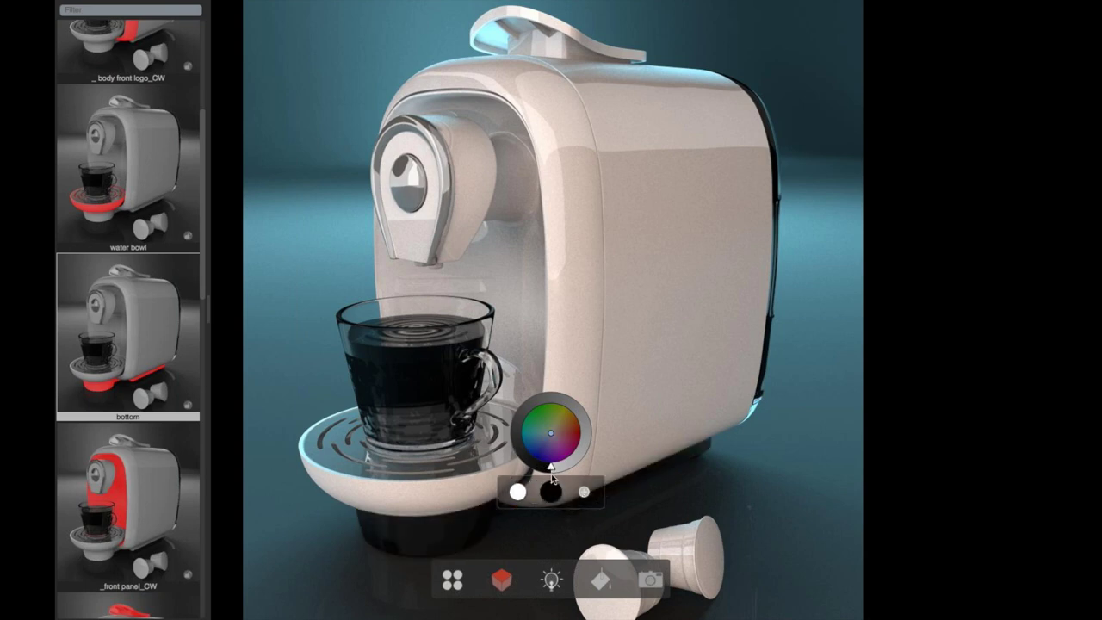
click(187, 405)
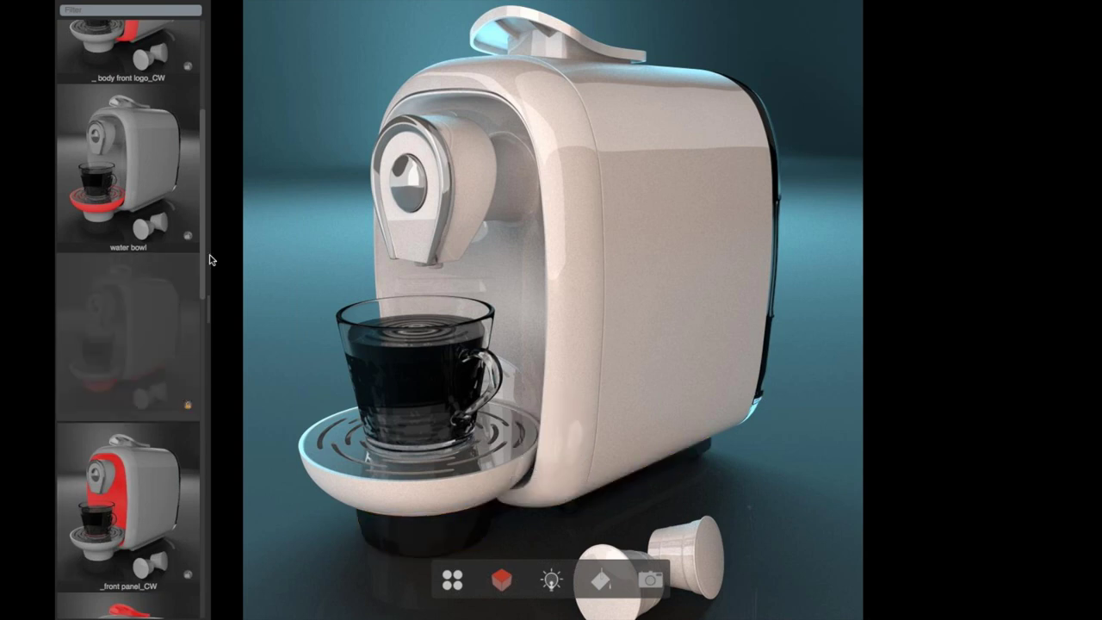
Make the top handle part black, then select the coffee capsule part.
scroll(207, 229, down, 3)
click(392, 422)
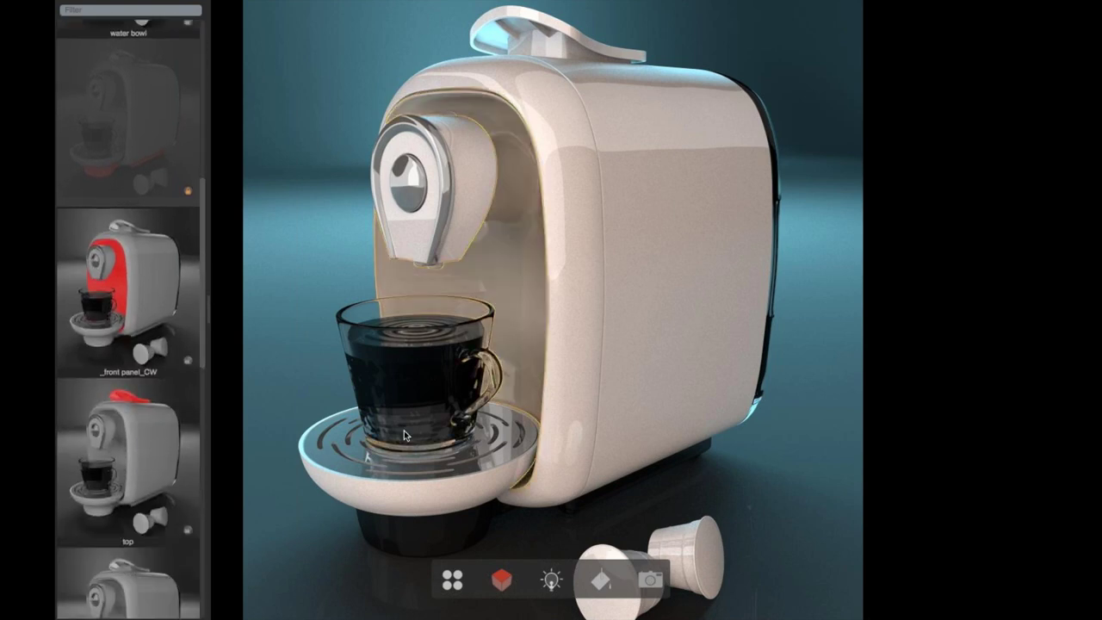
click(551, 50)
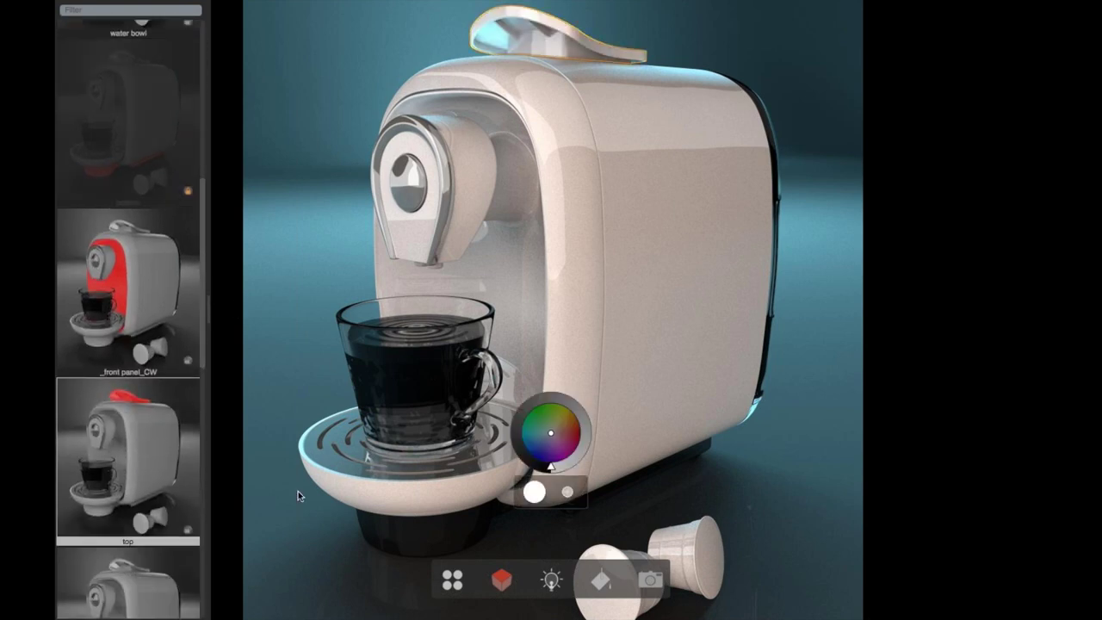
drag(550, 466, 536, 478)
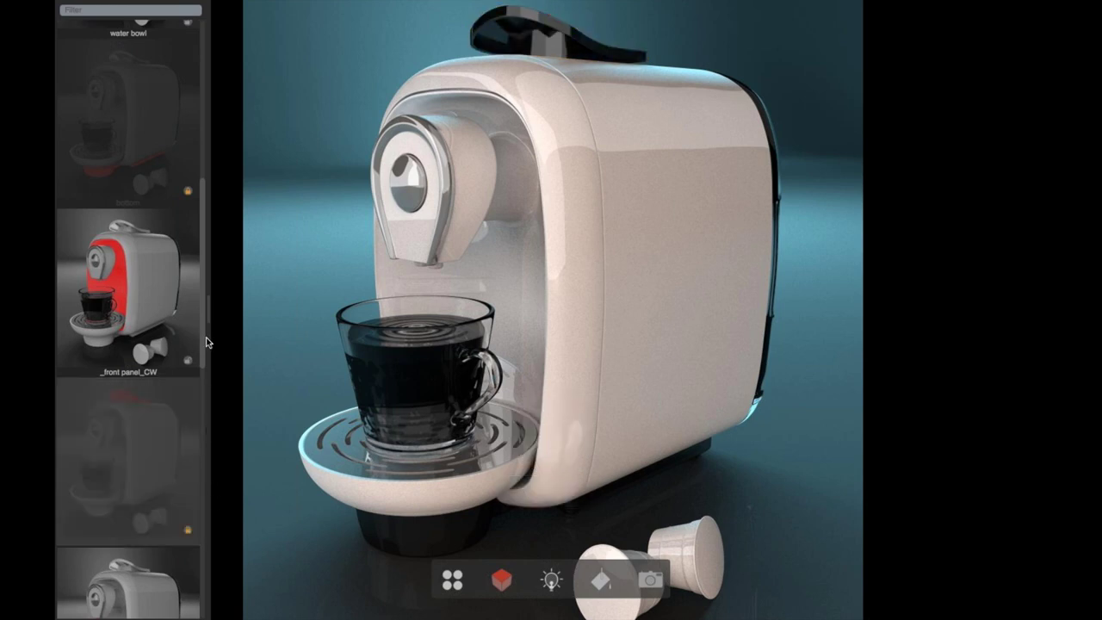
scroll(200, 520, down, 10)
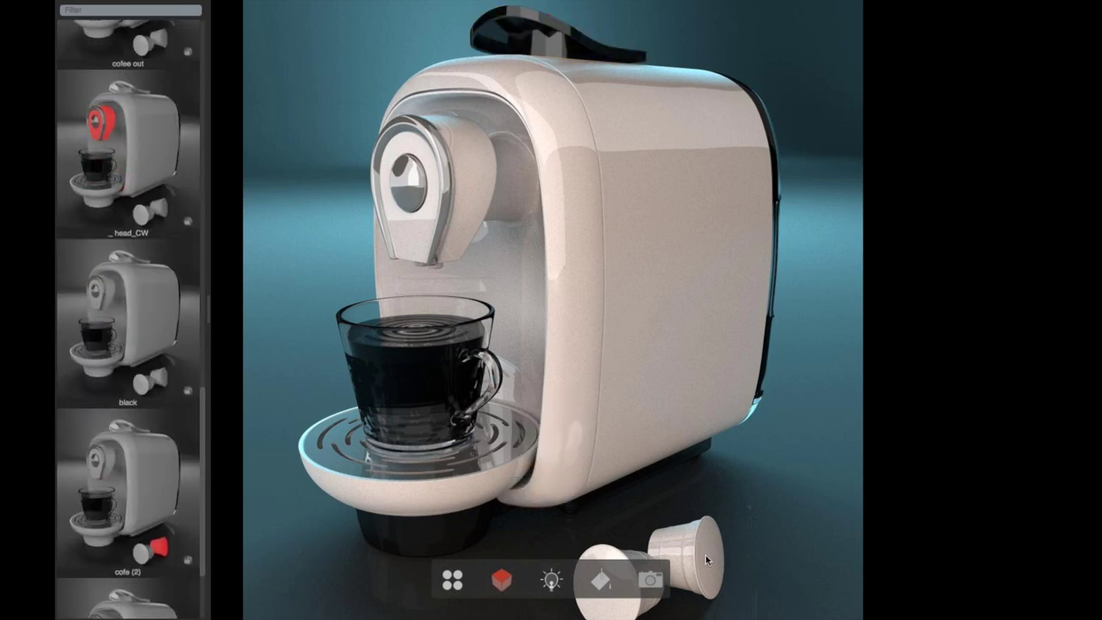
click(708, 558)
scroll(189, 436, down, 5)
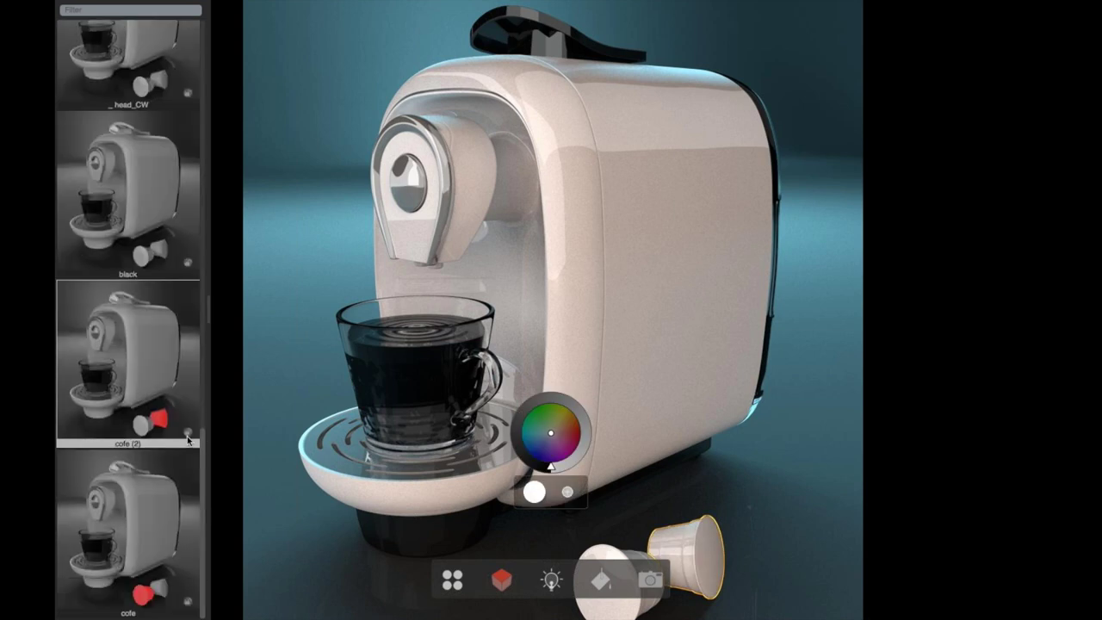
drag(202, 584, 217, 109)
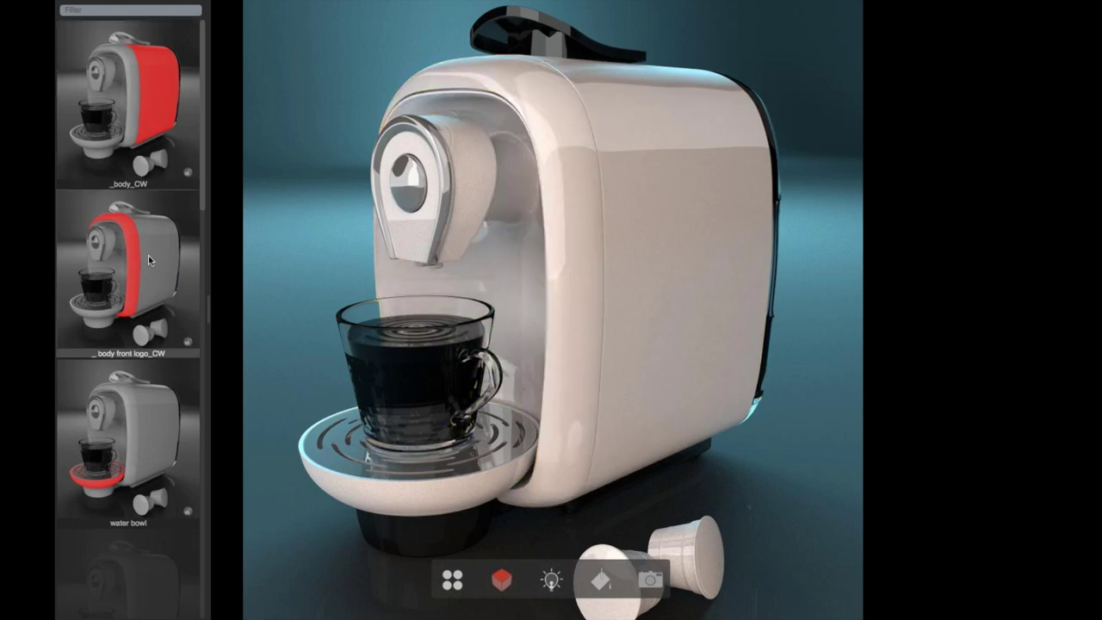
Select the machine body and move its colour wheel to the upper left.
click(137, 110)
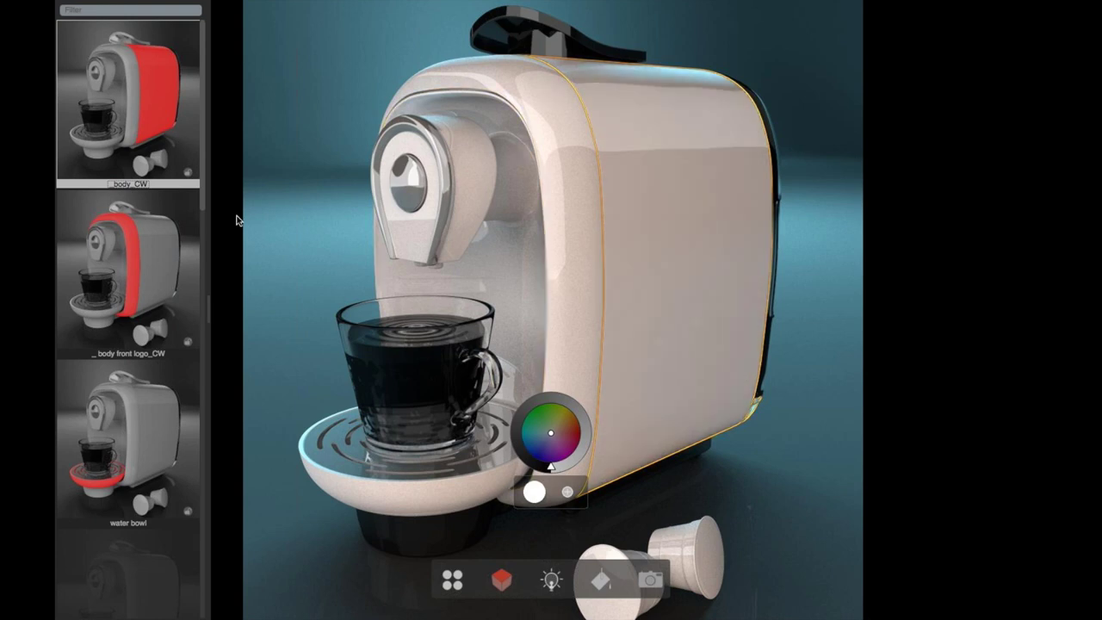
click(239, 216)
click(670, 254)
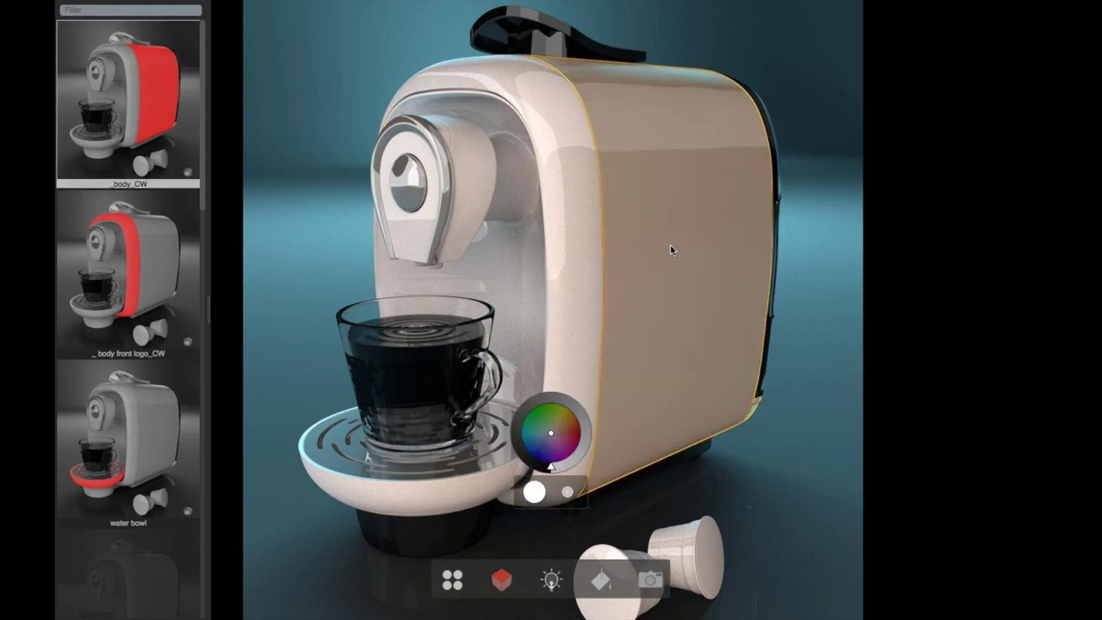
click(502, 581)
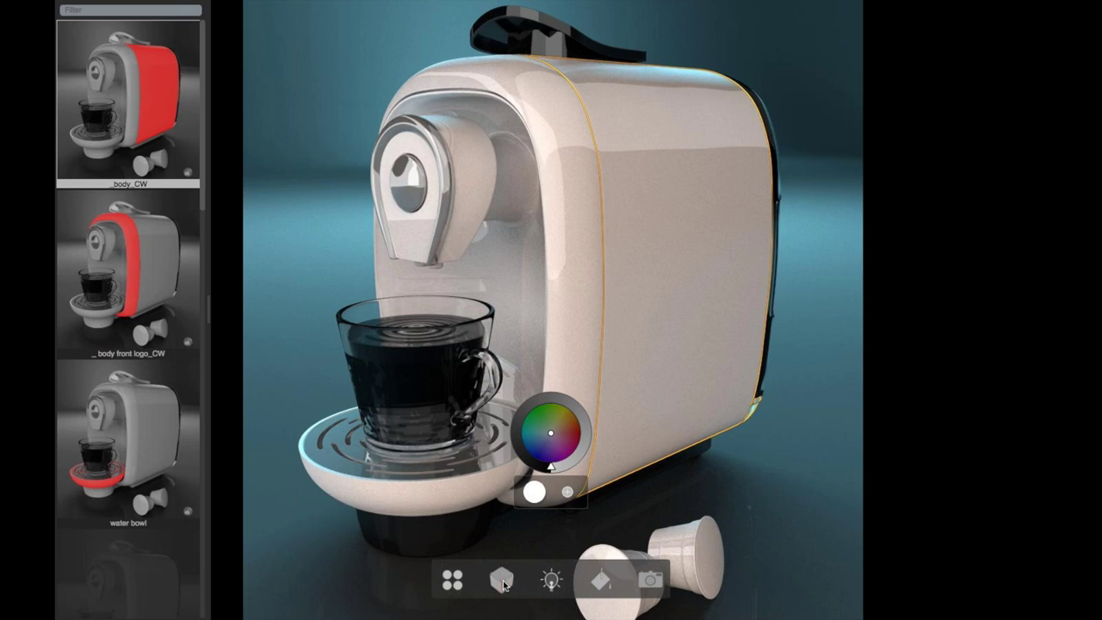
click(236, 398)
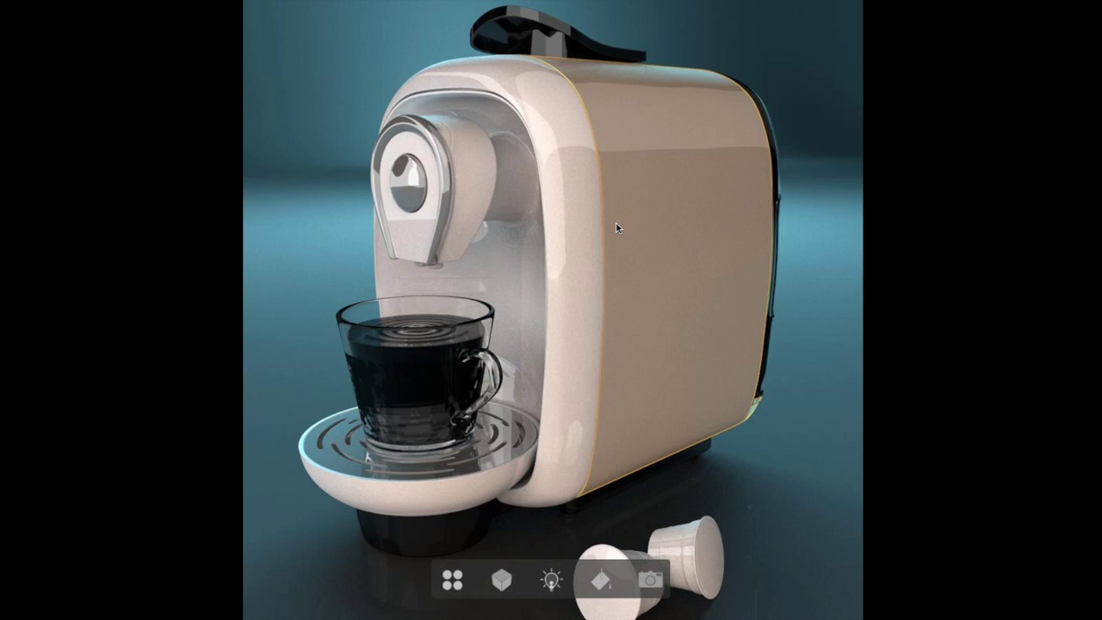
click(552, 497)
drag(553, 501, 287, 249)
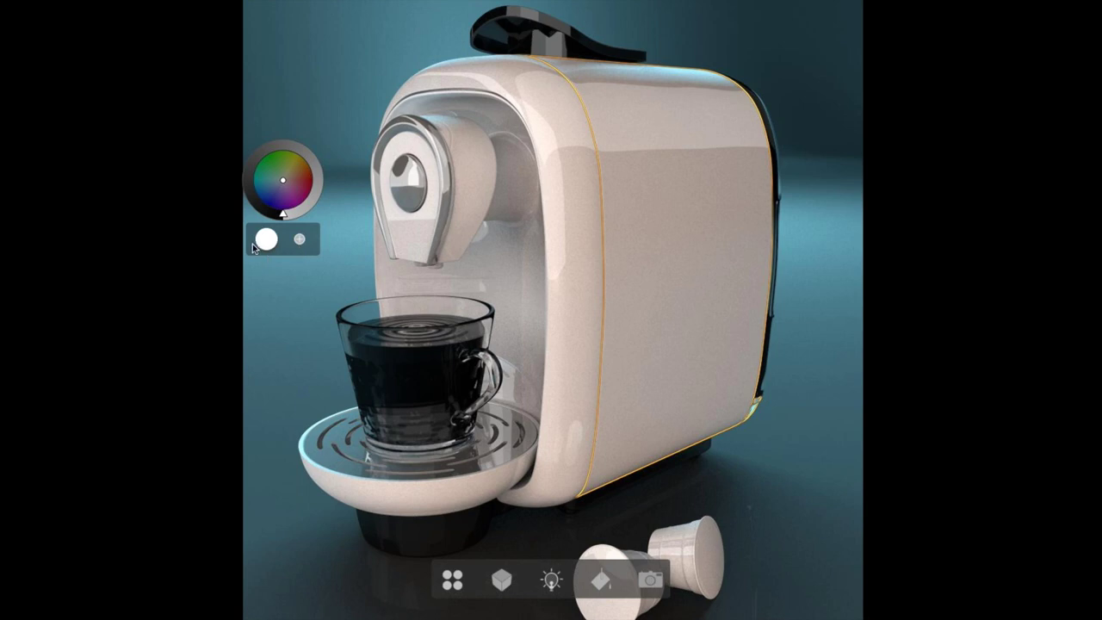
Apply the swatch to the body, darken it to dark grey, and add red, blue and green options.
mouse_move(284, 248)
mouse_down()
mouse_move(672, 225)
mouse_move(317, 221)
mouse_move(301, 241)
mouse_up()
mouse_move(252, 199)
mouse_down()
mouse_move(270, 214)
mouse_move(311, 179)
mouse_move(248, 186)
mouse_up()
click(318, 241)
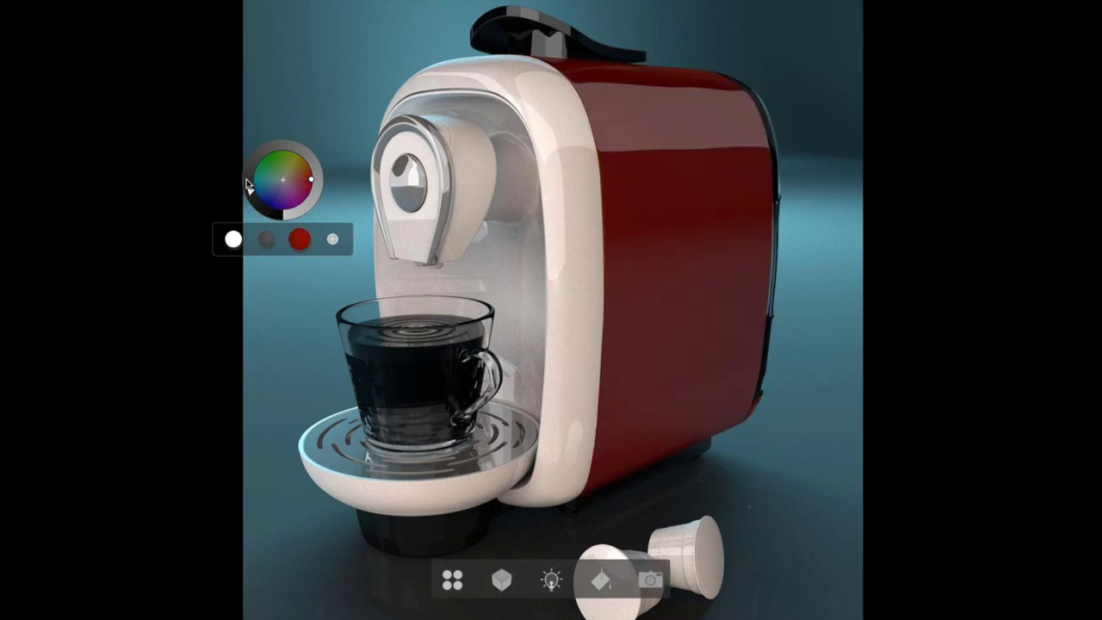
click(333, 239)
click(348, 239)
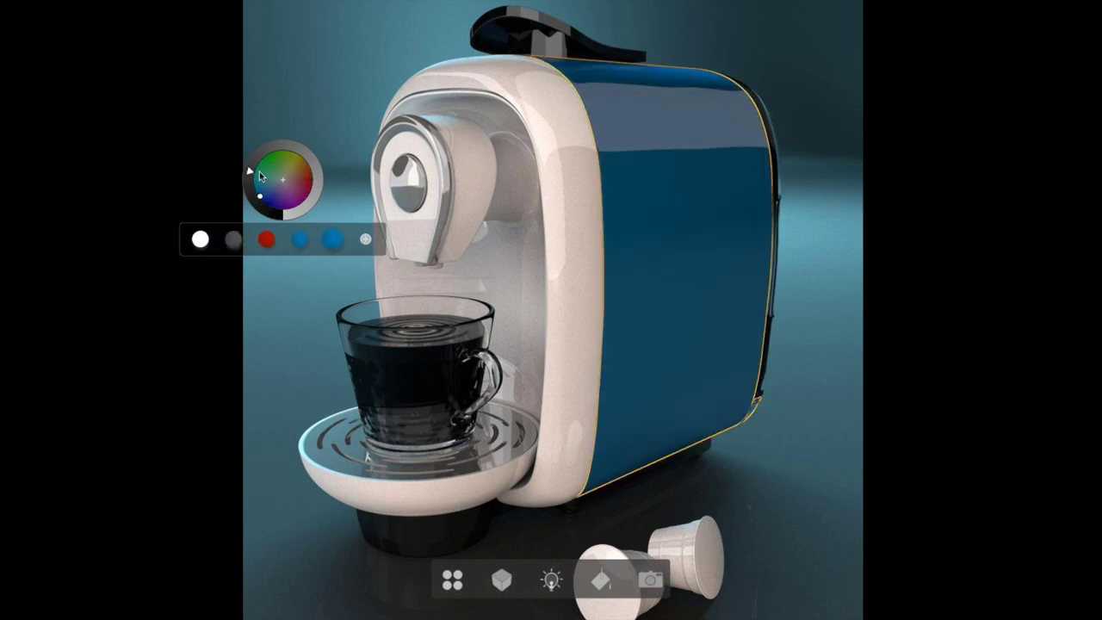
click(263, 163)
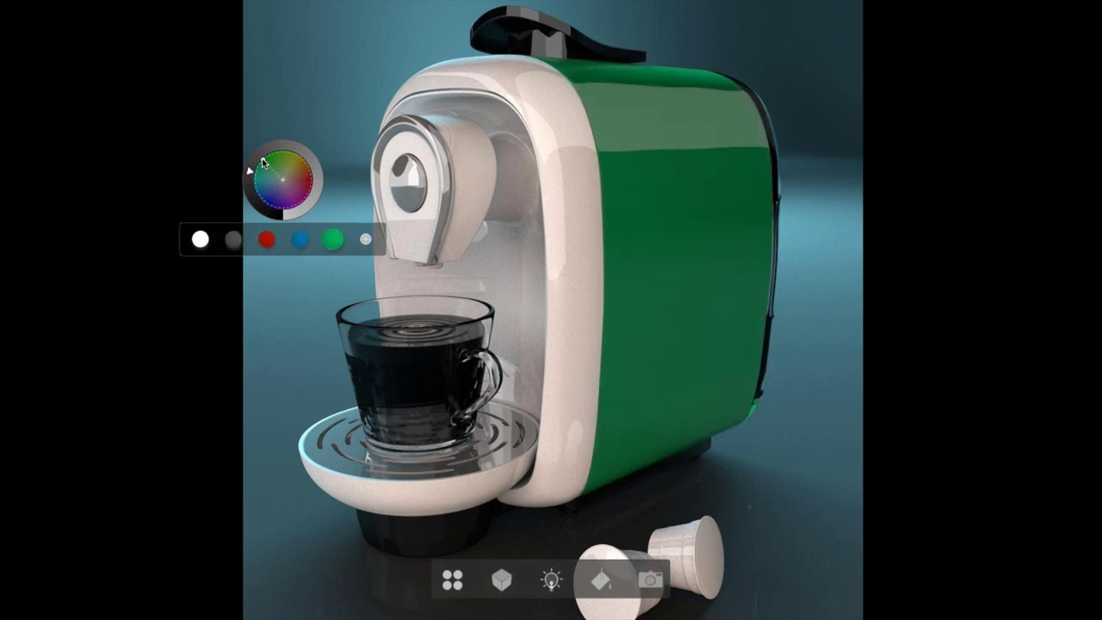
Preview the body in dark grey, red, blue and green, then deselect it.
click(230, 241)
click(267, 240)
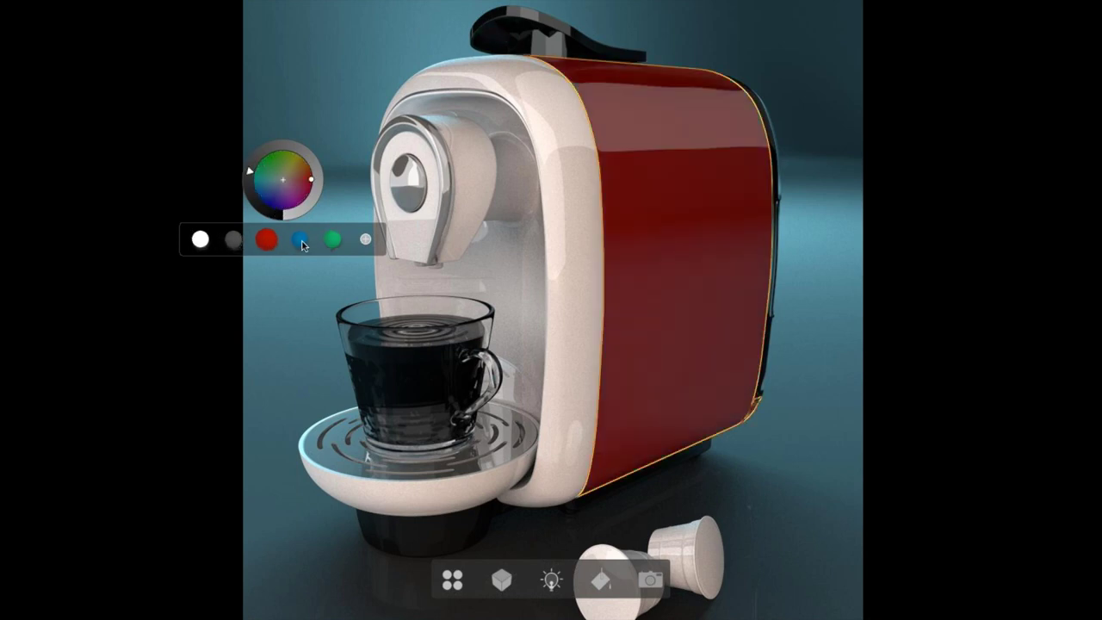
click(303, 241)
click(267, 240)
click(233, 239)
click(300, 240)
click(333, 239)
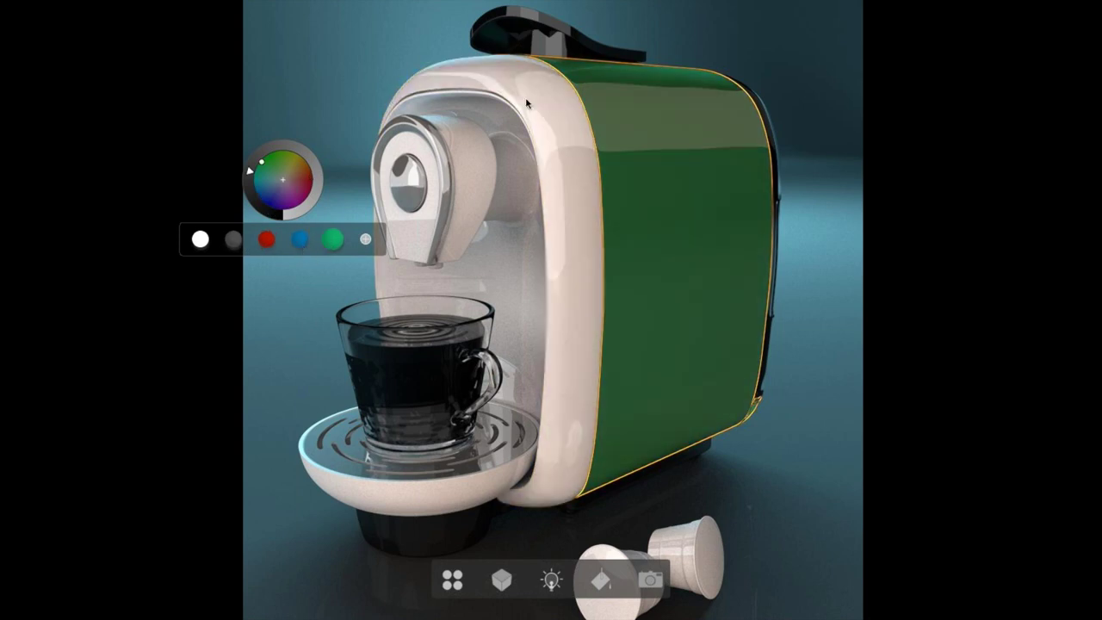
click(807, 323)
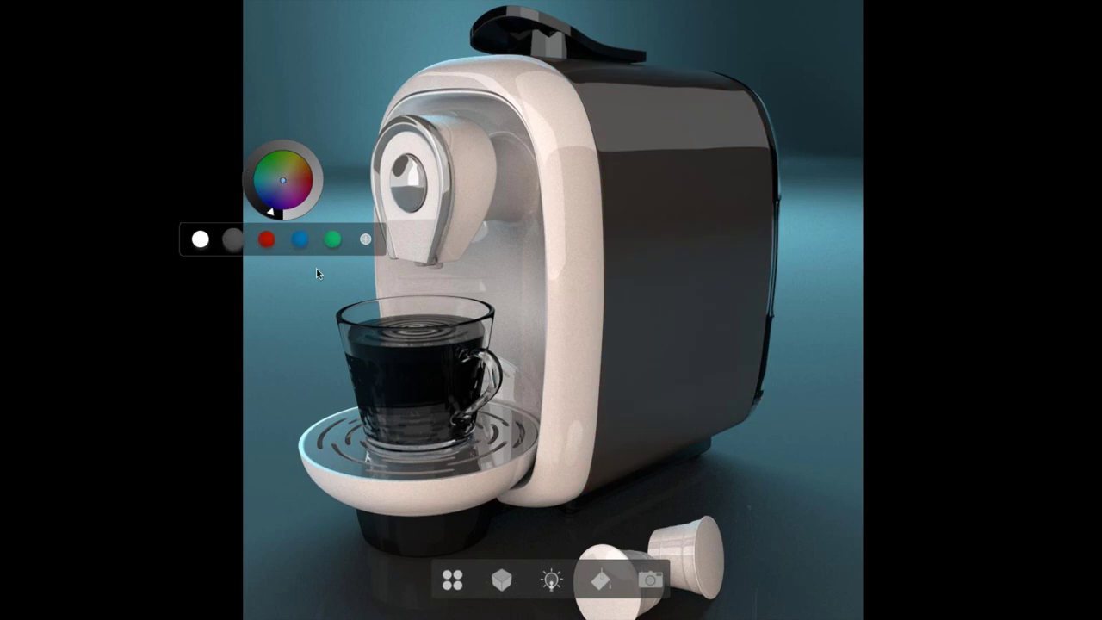
Show the materials and parts lists, selecting Material 6 and then Base_mtl.
click(601, 581)
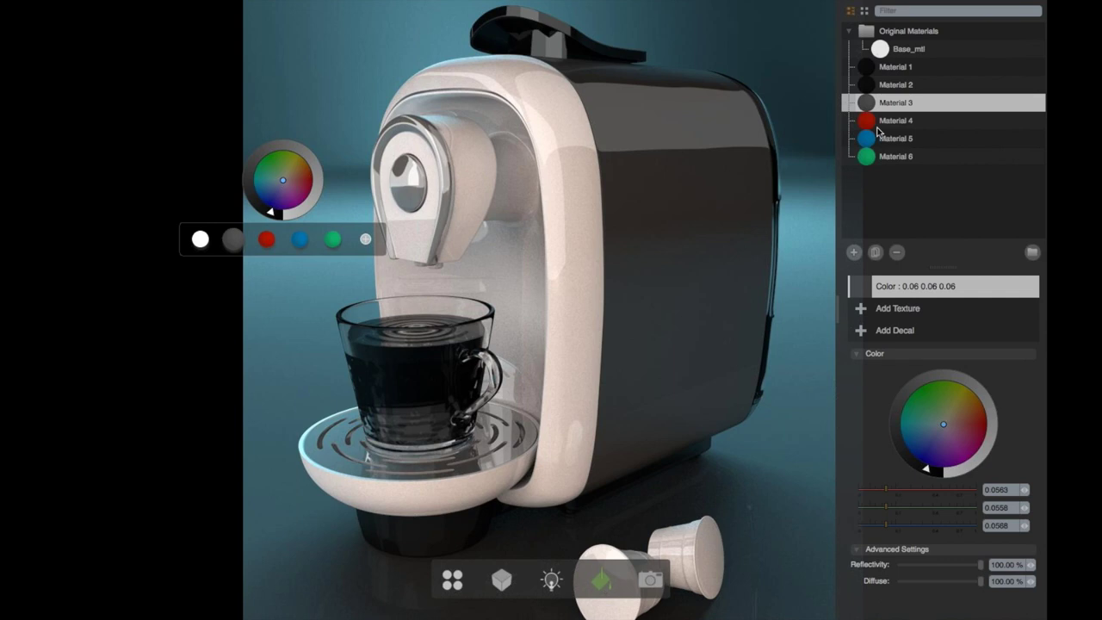
click(902, 160)
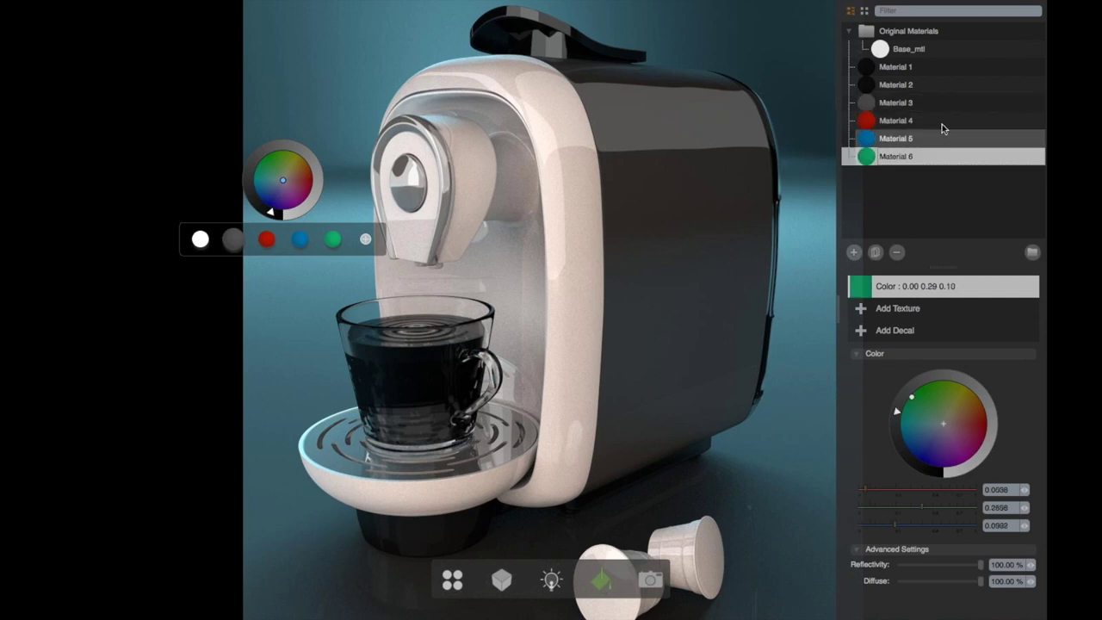
click(502, 581)
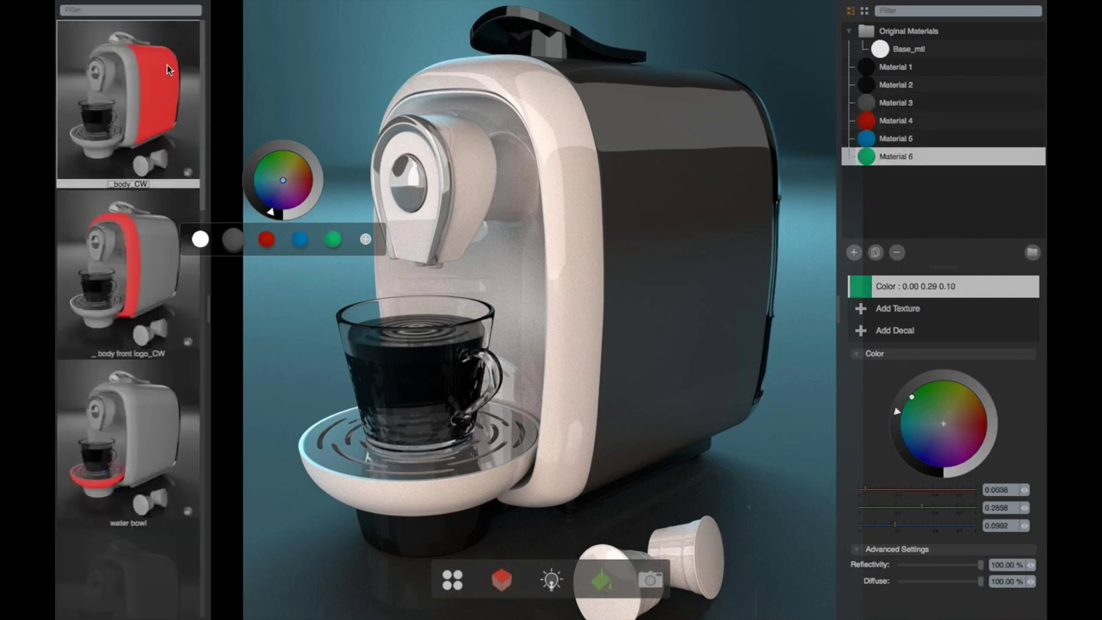
drag(205, 73, 204, 469)
click(169, 417)
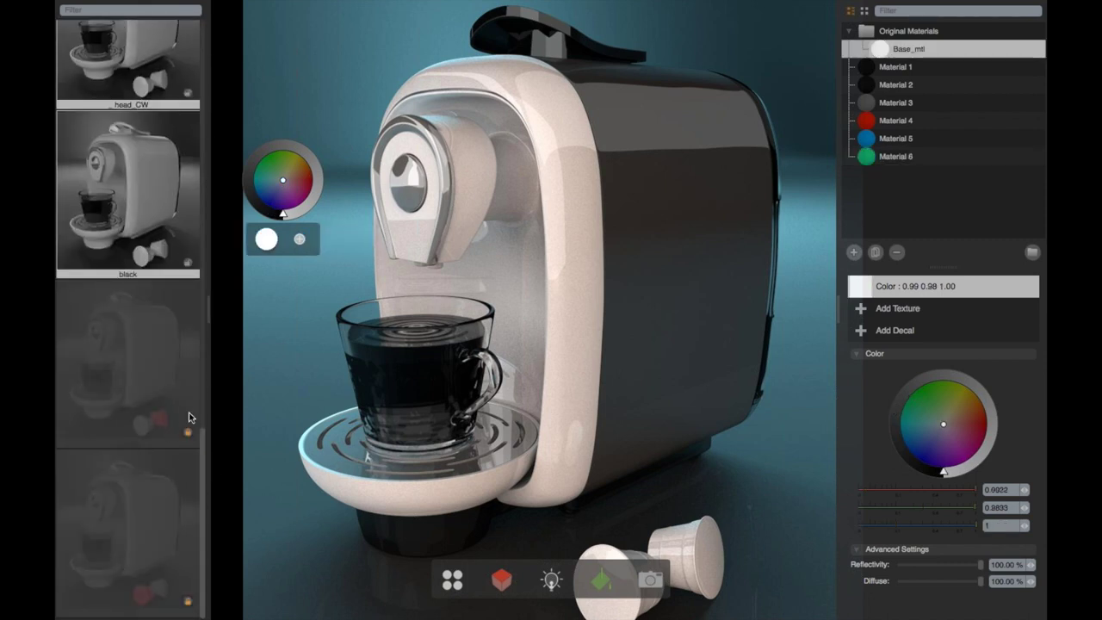
Select the _body_CW part along with Material 3 through Material 6.
scroll(202, 447, up, 5)
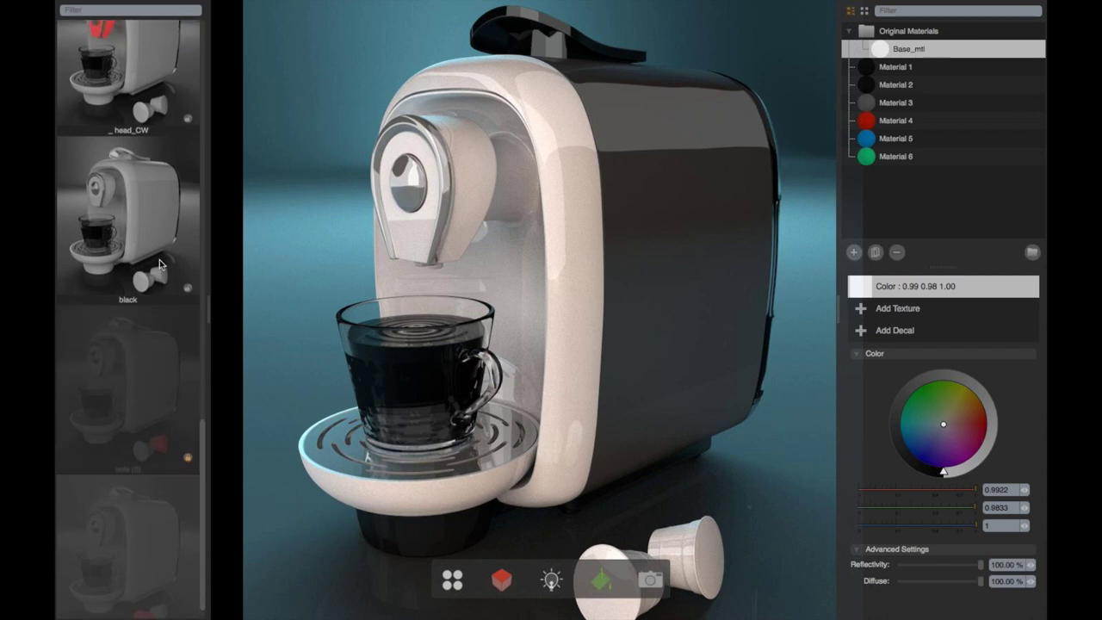
scroll(202, 329, up, 10)
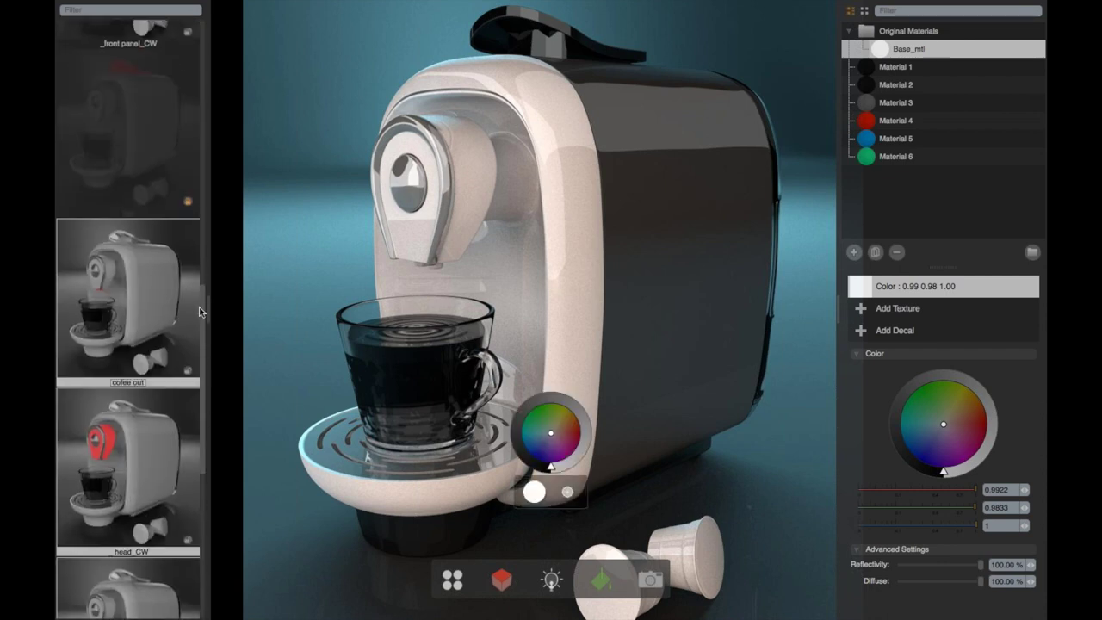
click(163, 224)
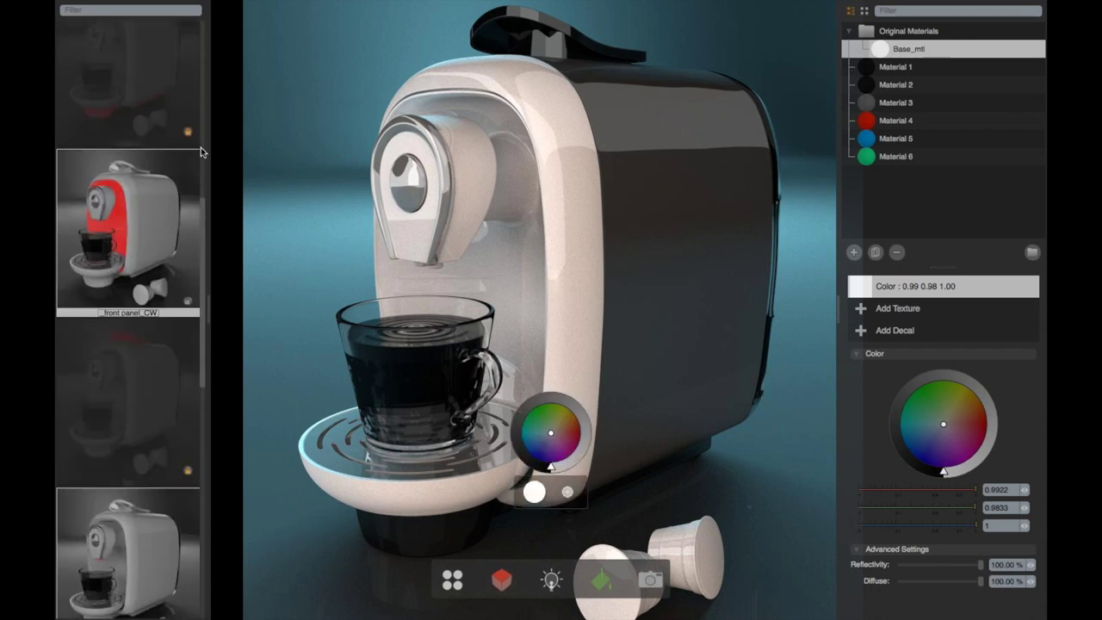
scroll(179, 138, up, 6)
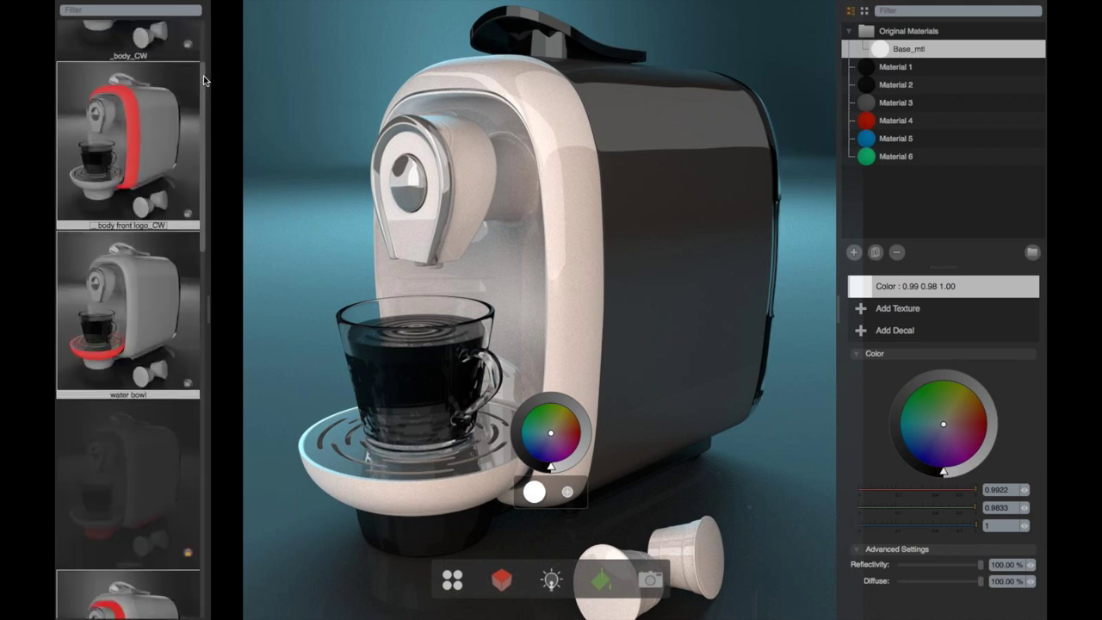
scroll(162, 69, up, 3)
click(161, 70)
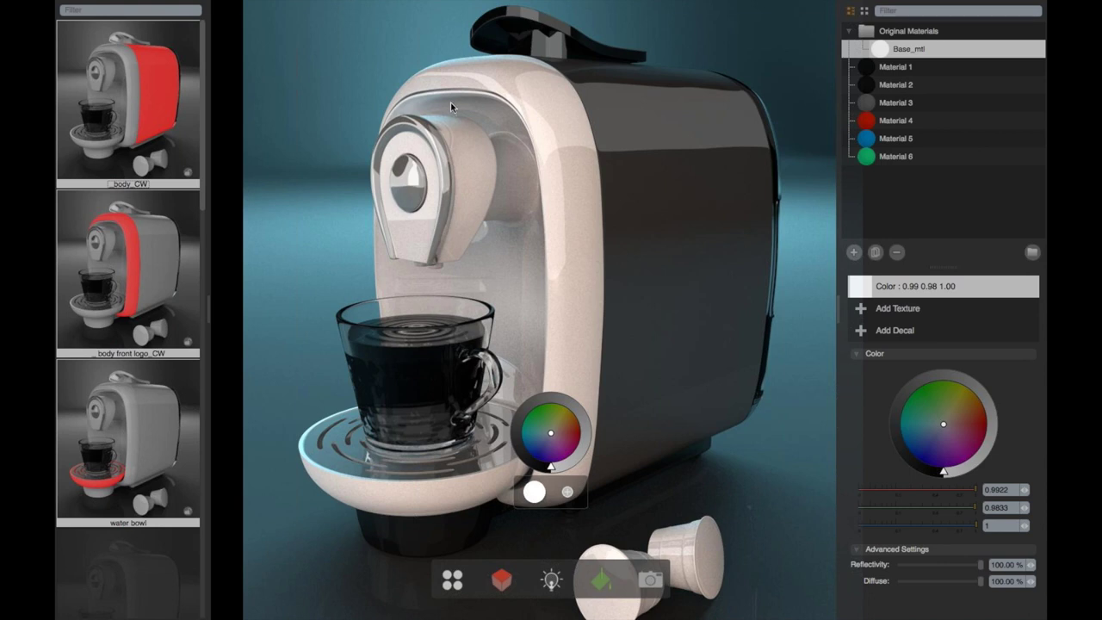
click(922, 103)
shift+click(916, 158)
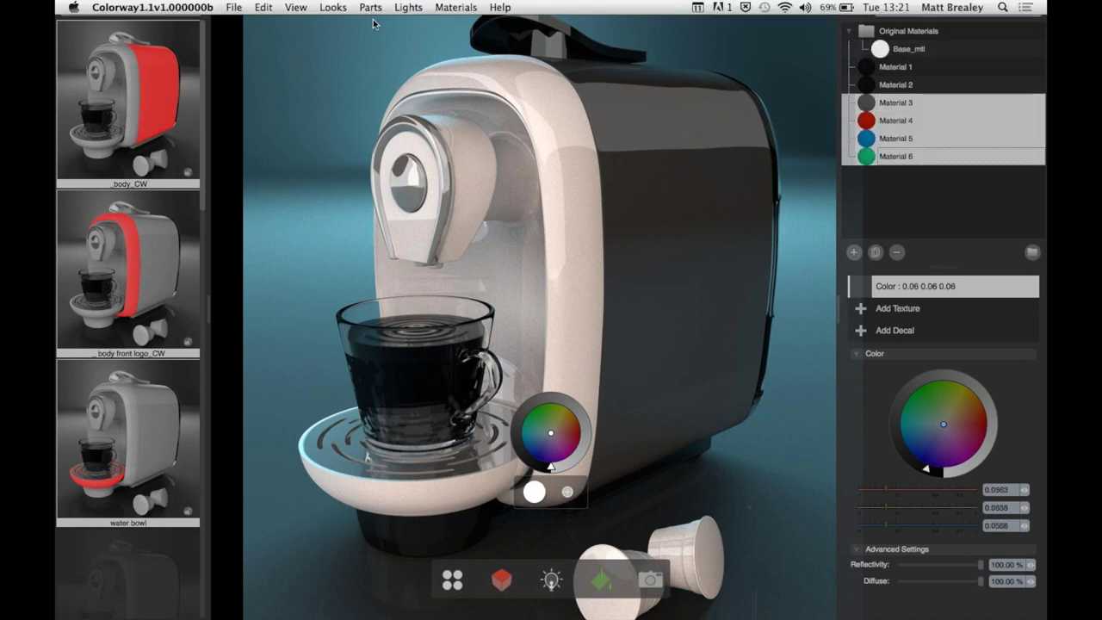
Apply Materials 3–6 to the body part, keeping it dark with a white Base_mtl front band.
click(371, 7)
click(380, 25)
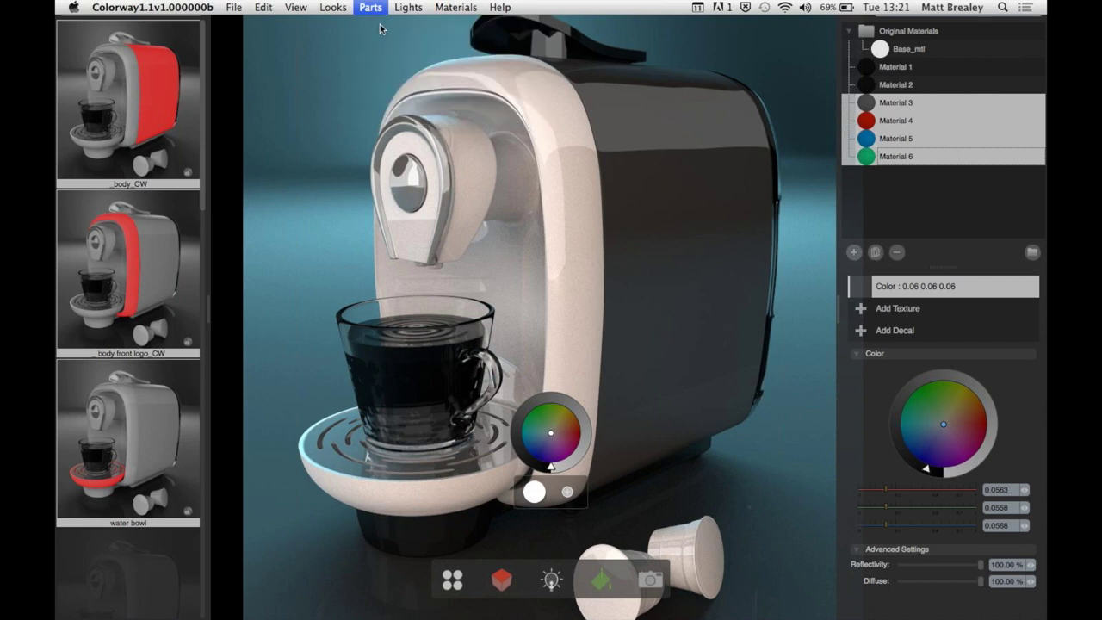
click(662, 217)
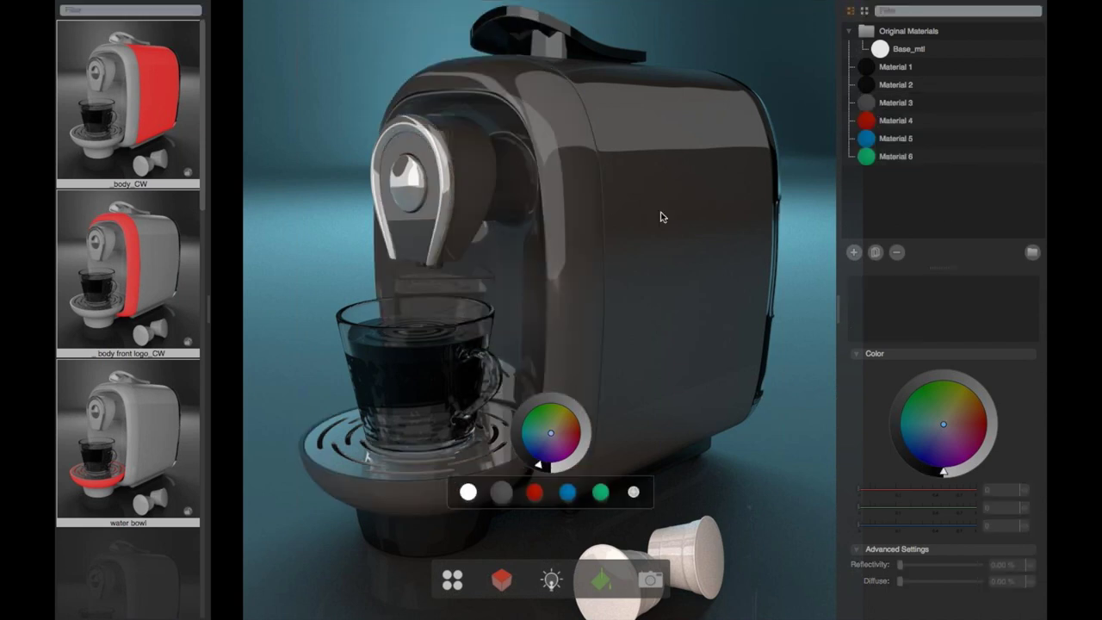
click(589, 234)
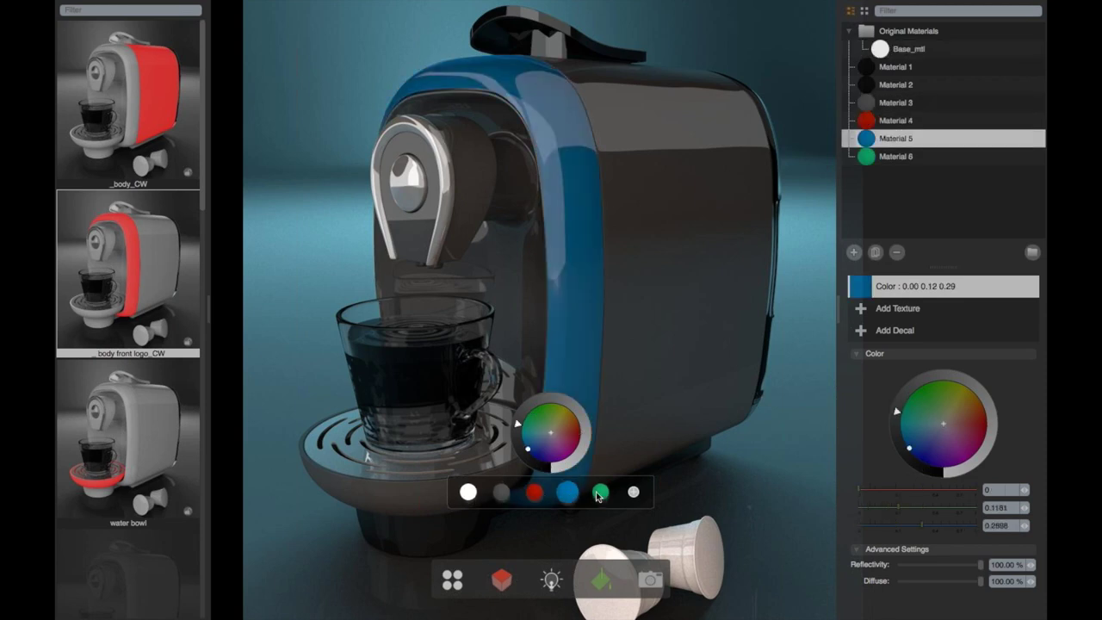
click(534, 493)
click(468, 493)
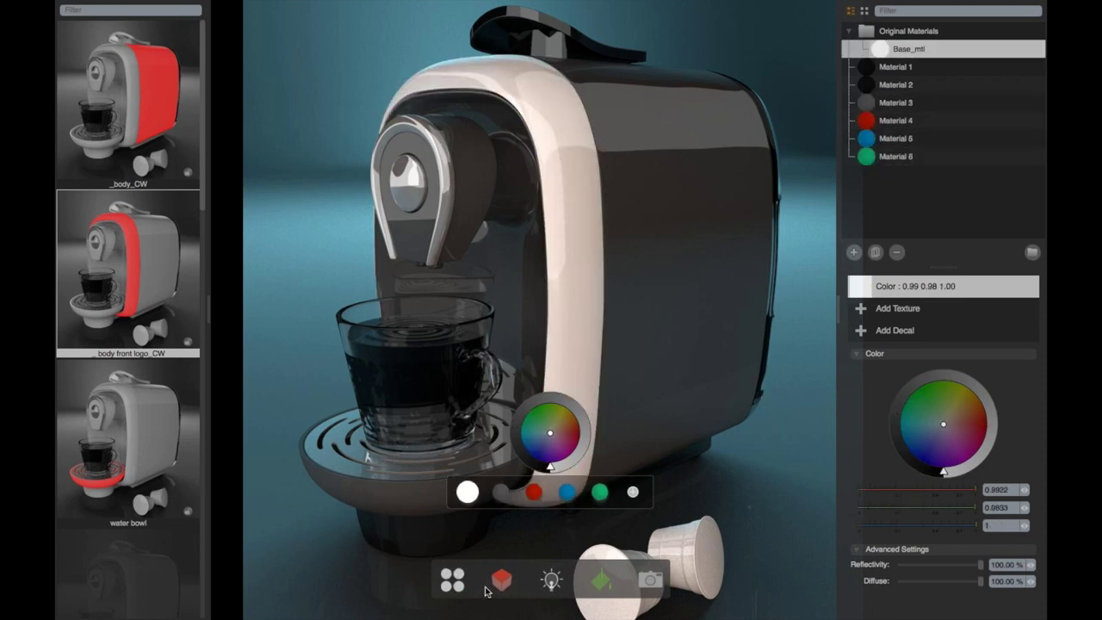
click(452, 580)
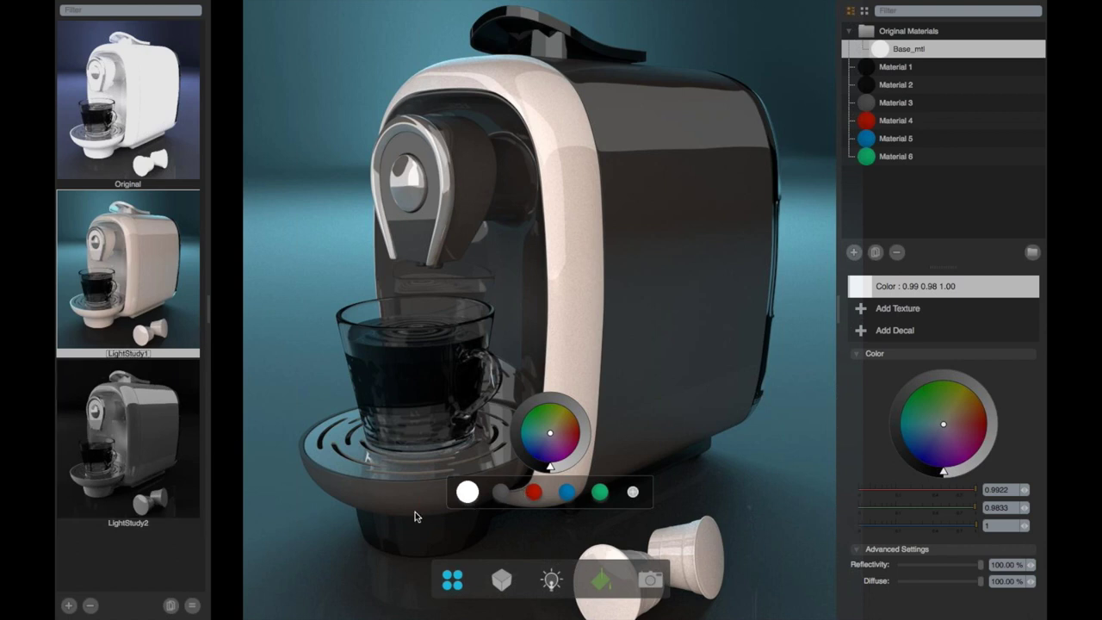
Paint the body, inner front, drip tray and spout cover red Material 4, then add a new look.
click(558, 301)
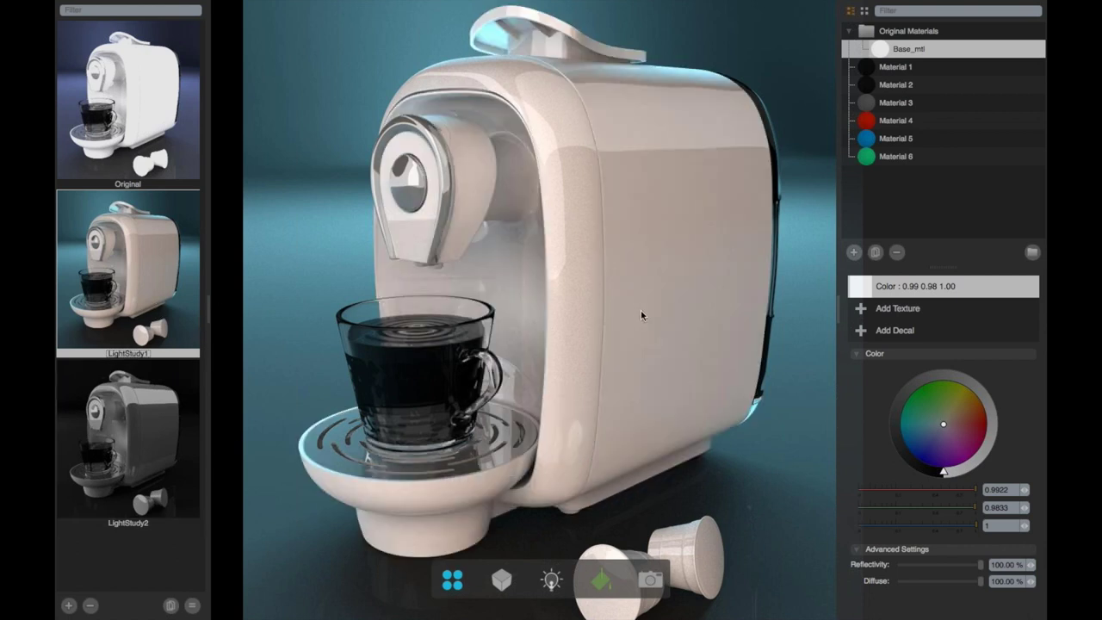
drag(535, 497, 606, 344)
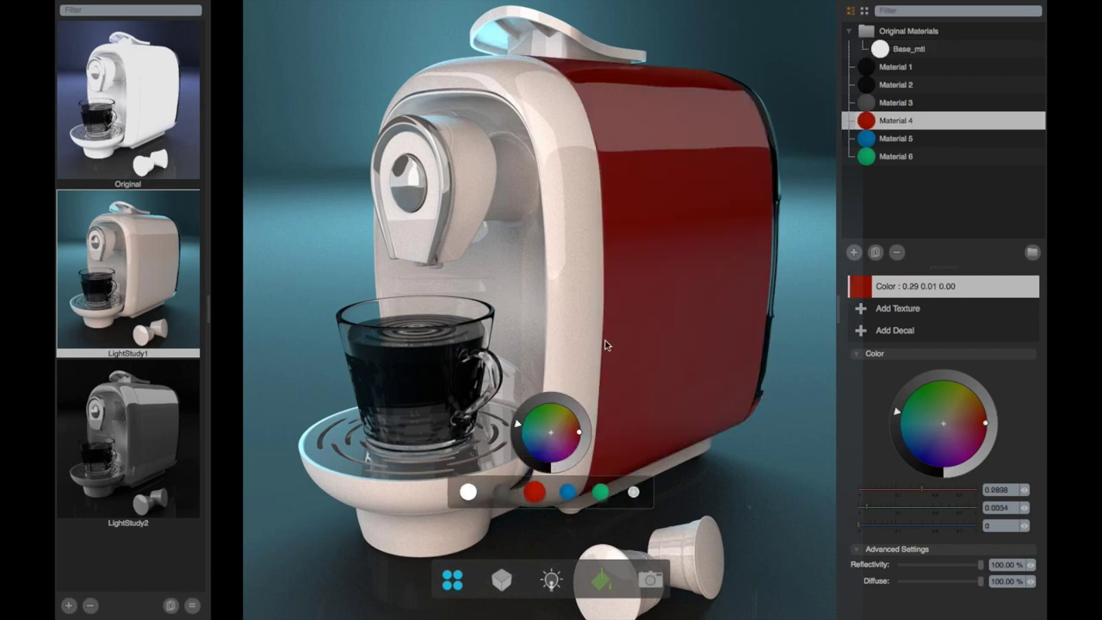
click(535, 491)
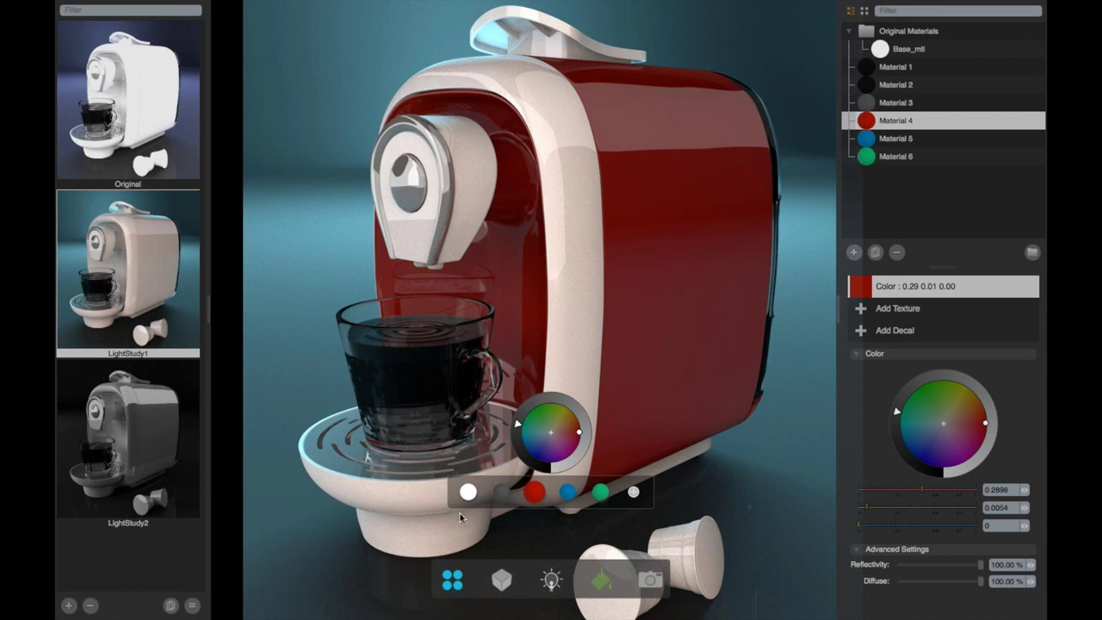
click(487, 486)
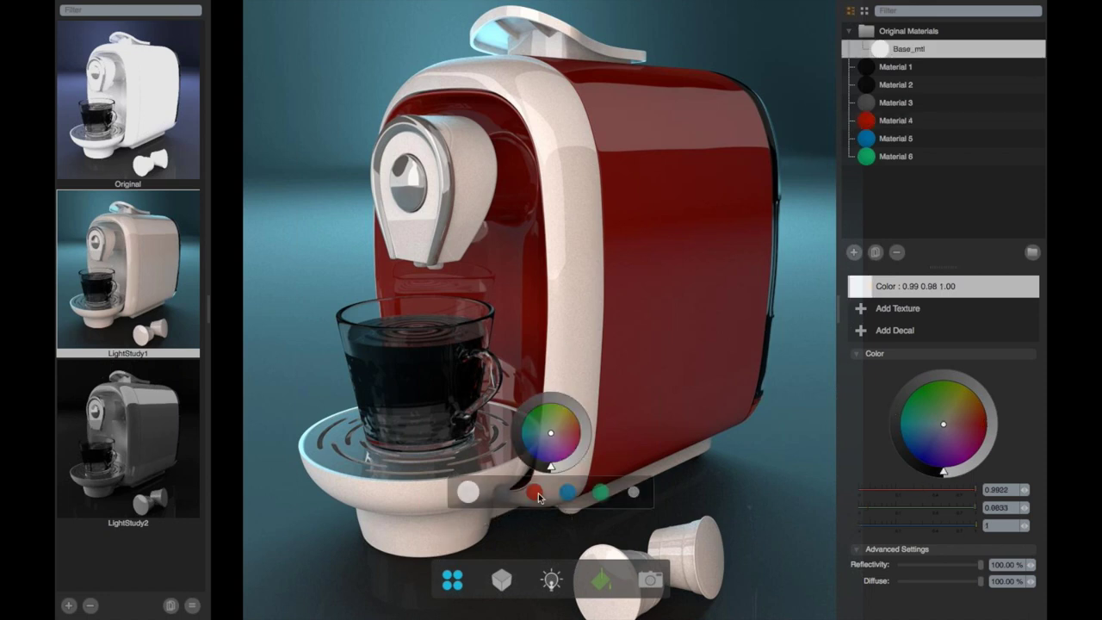
click(535, 491)
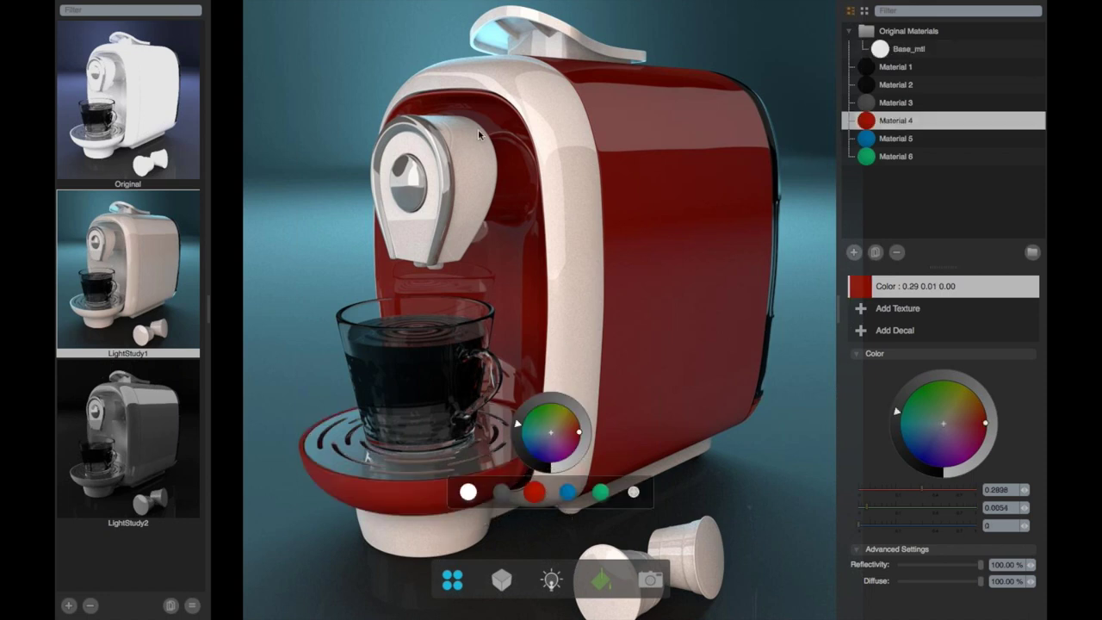
click(535, 492)
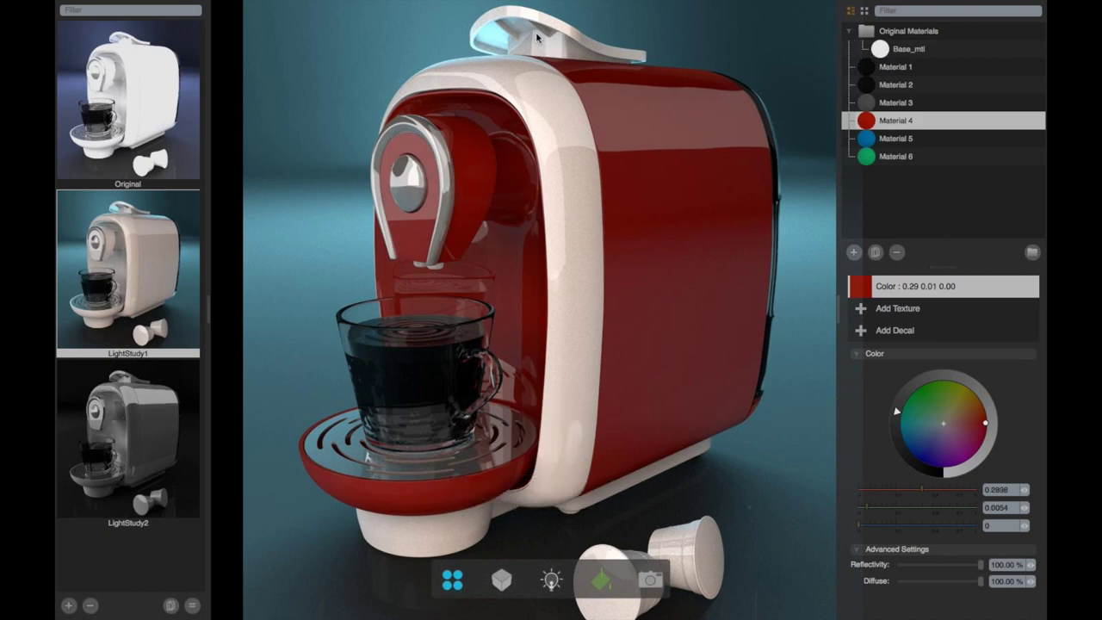
click(69, 605)
Rename the new red look to RedWhite.
scroll(207, 516, down, 3)
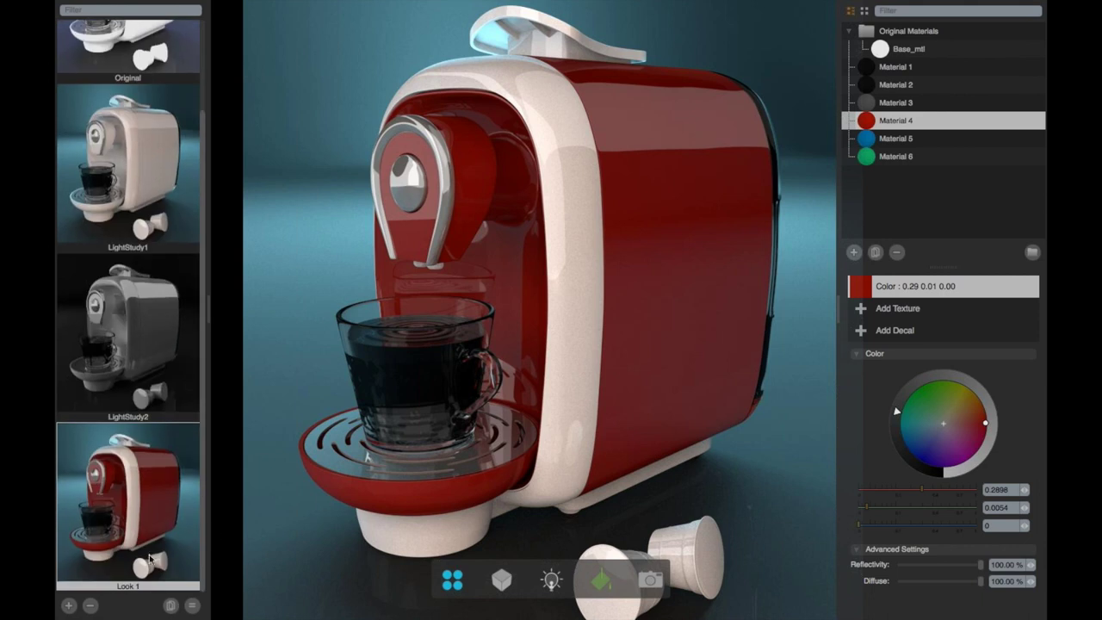
double_click(127, 587)
text(RedWhite)
key(Return)
Recolour the drip tray, inner panel, body and lever blue, and save this as look BlueWhite.
click(551, 502)
click(567, 492)
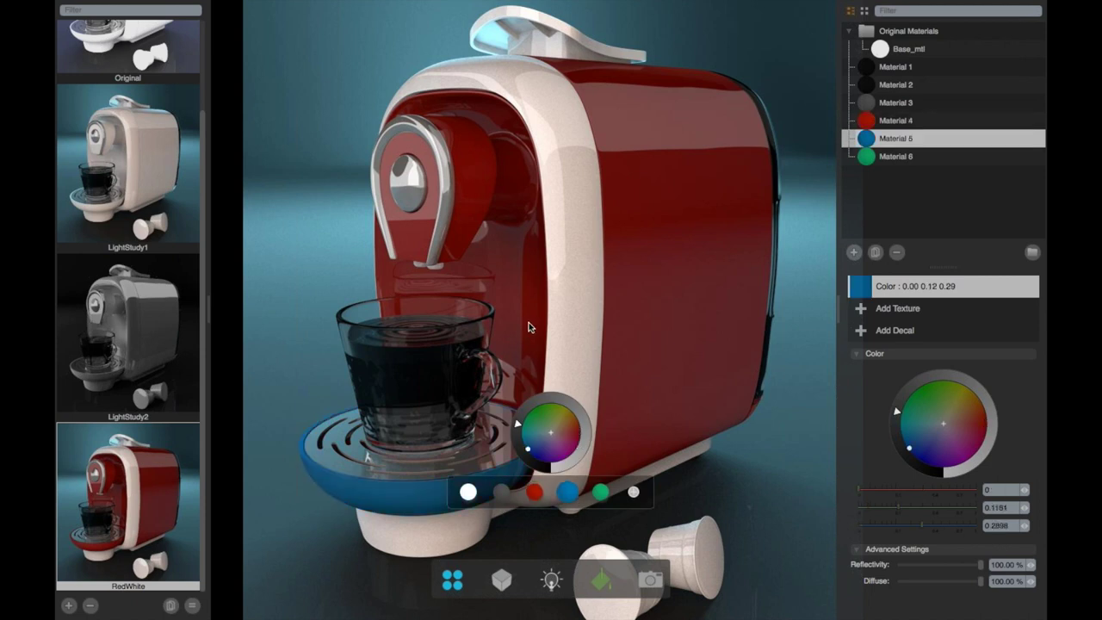
drag(567, 491, 535, 328)
click(490, 210)
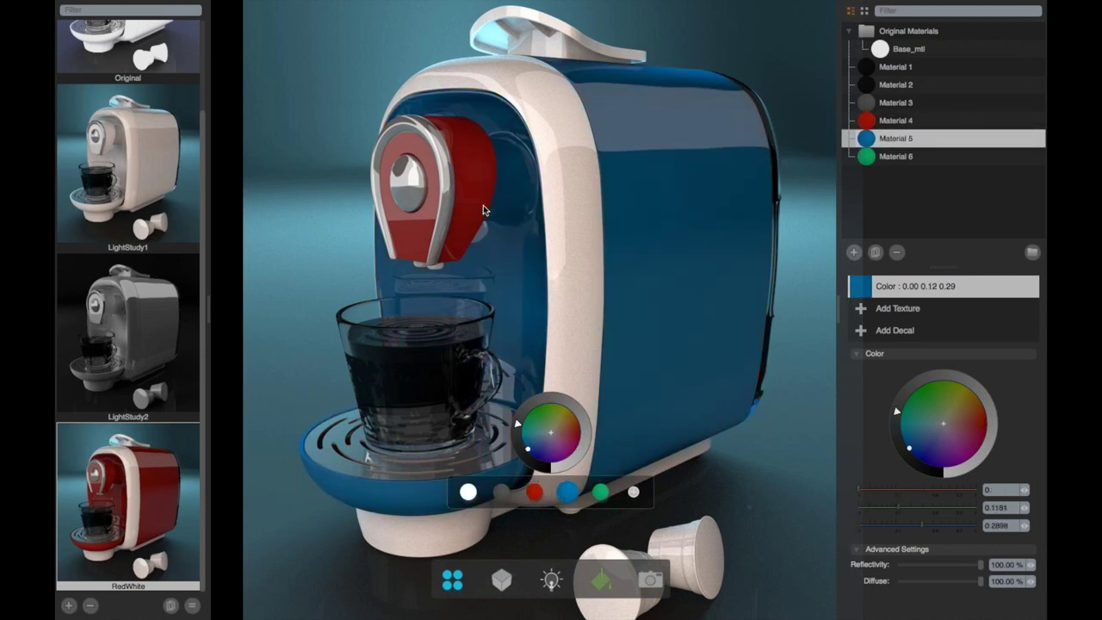
click(70, 608)
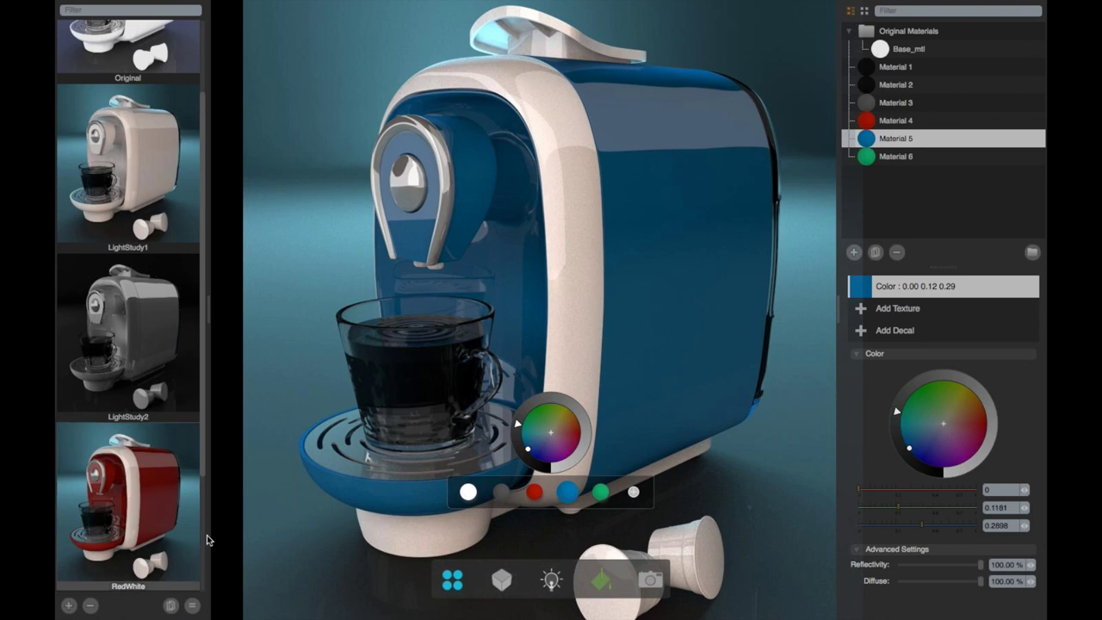
double_click(127, 586)
text(N)
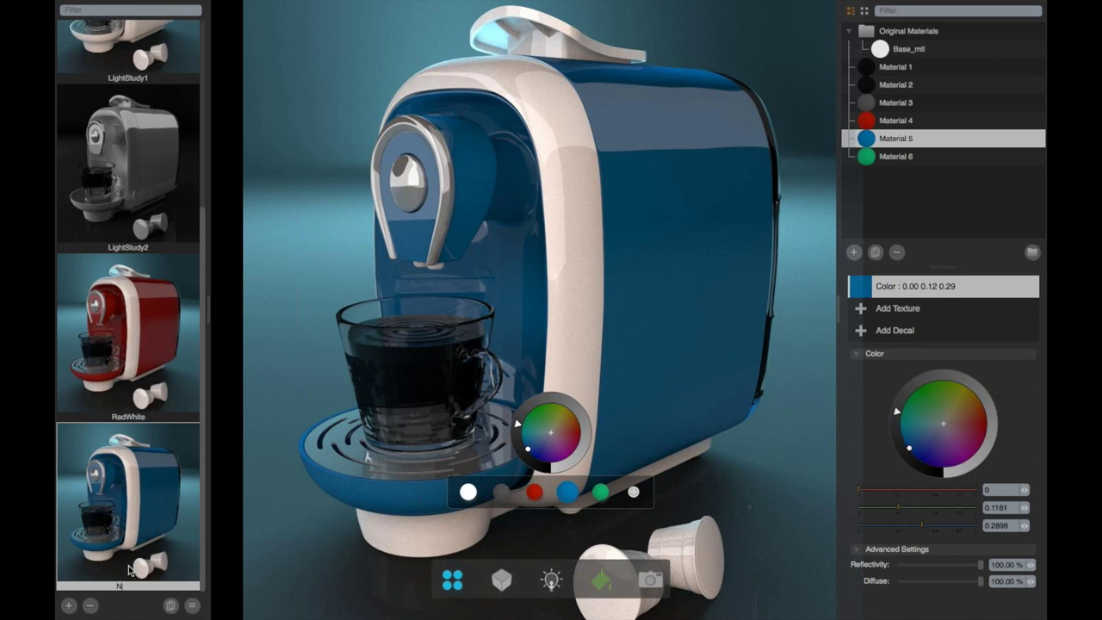
text(lueWhite)
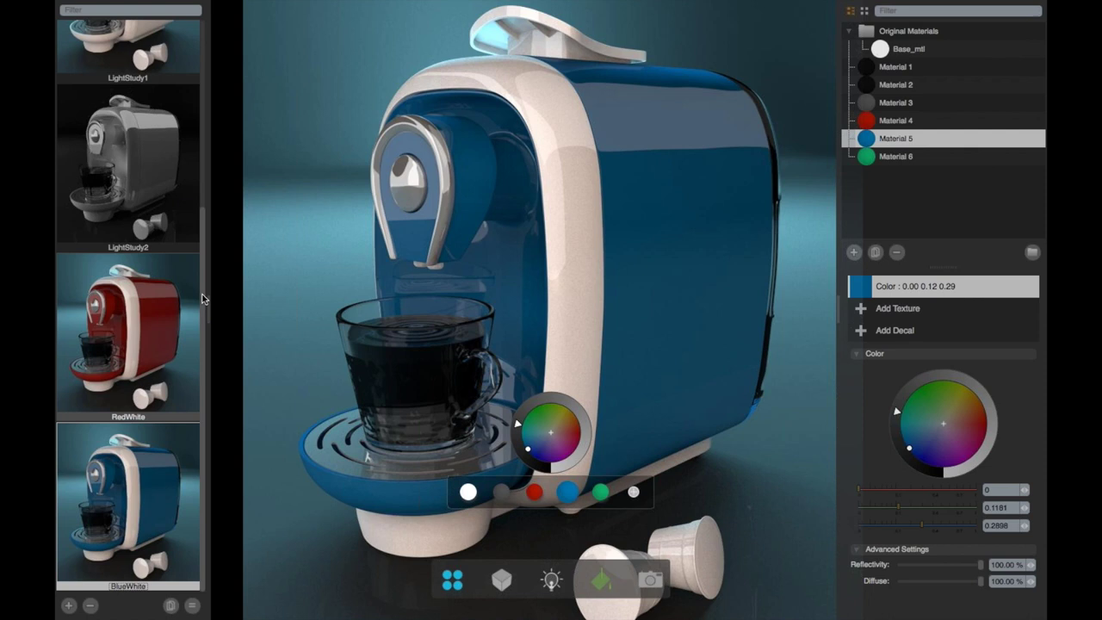
Delete the LightStudy1 and LightStudy2 looks, keeping Original, RedWhite and BlueWhite.
drag(205, 276, 205, 195)
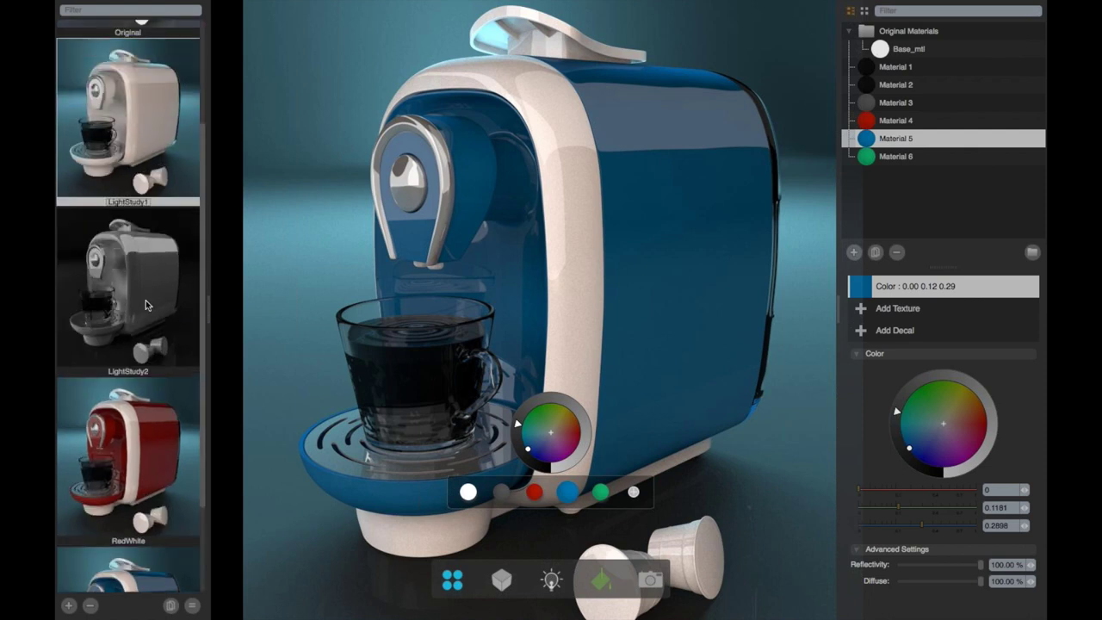
click(89, 605)
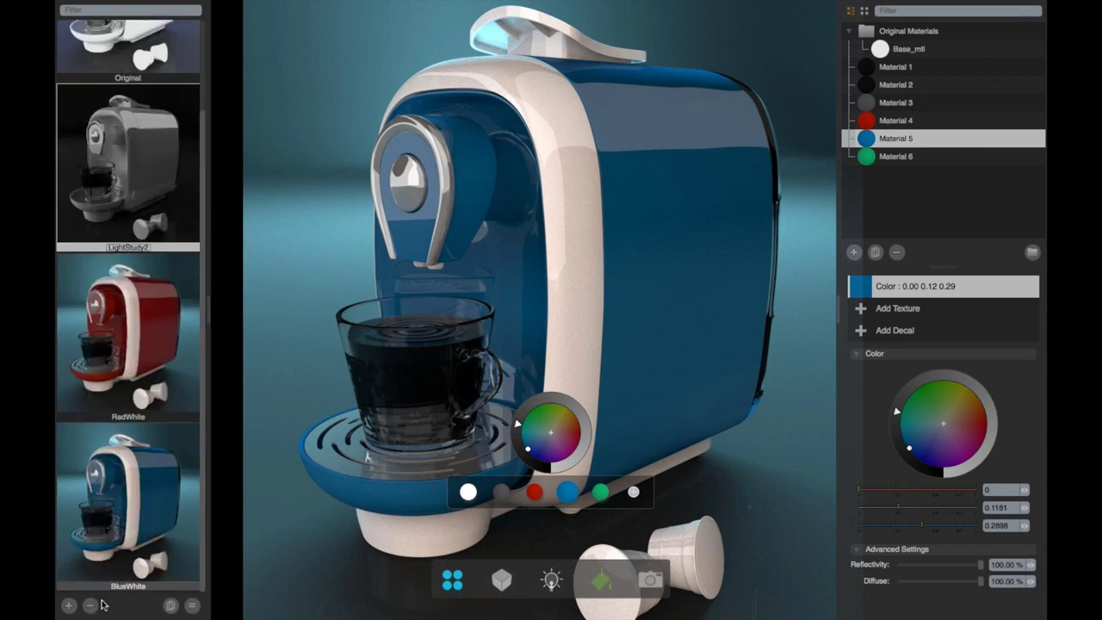
click(89, 606)
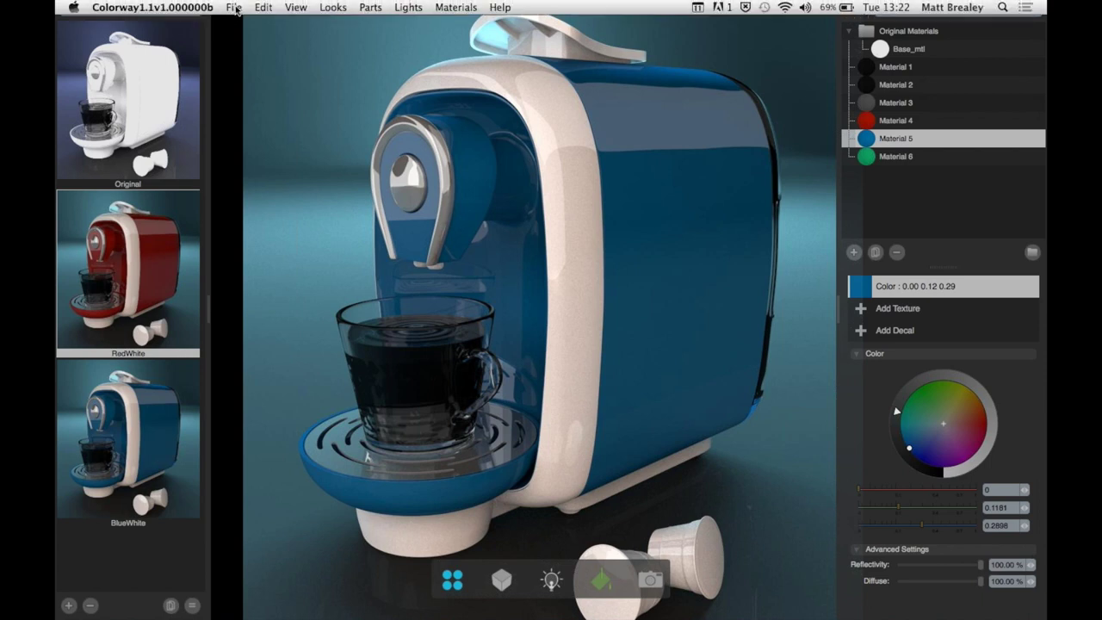
click(235, 8)
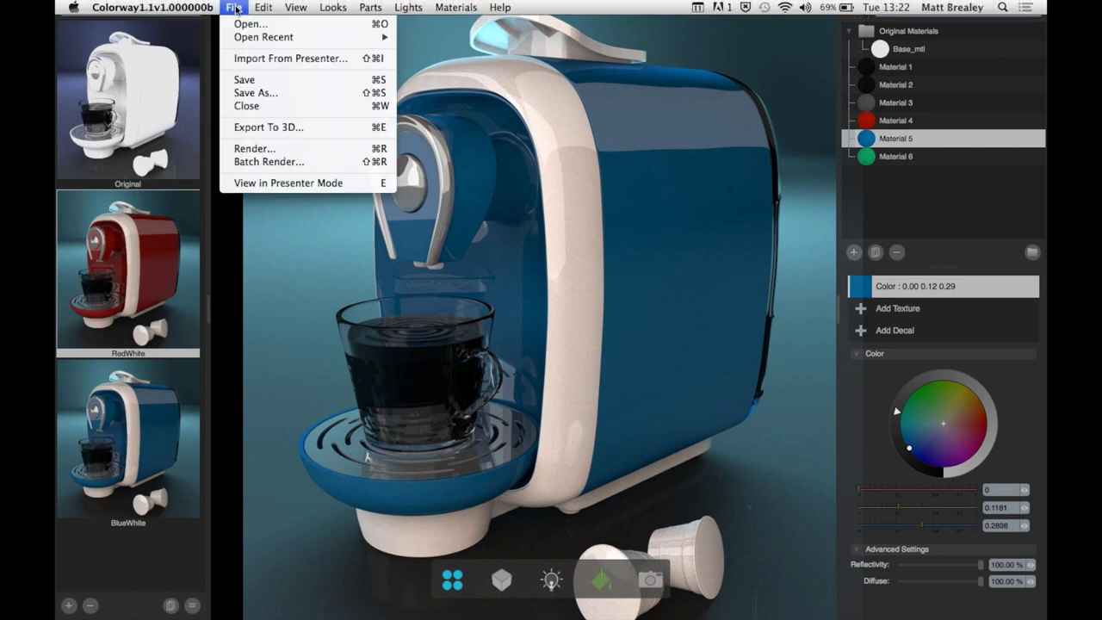
In Presenter Mode, make the side panel dark grey and leave the front trim white.
click(278, 184)
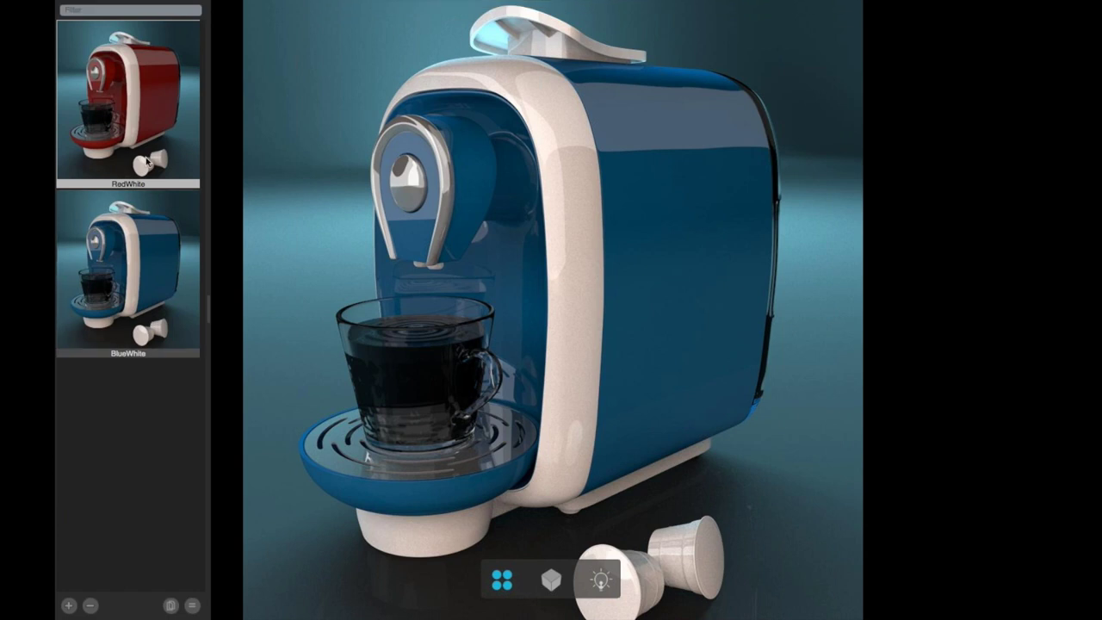
click(621, 337)
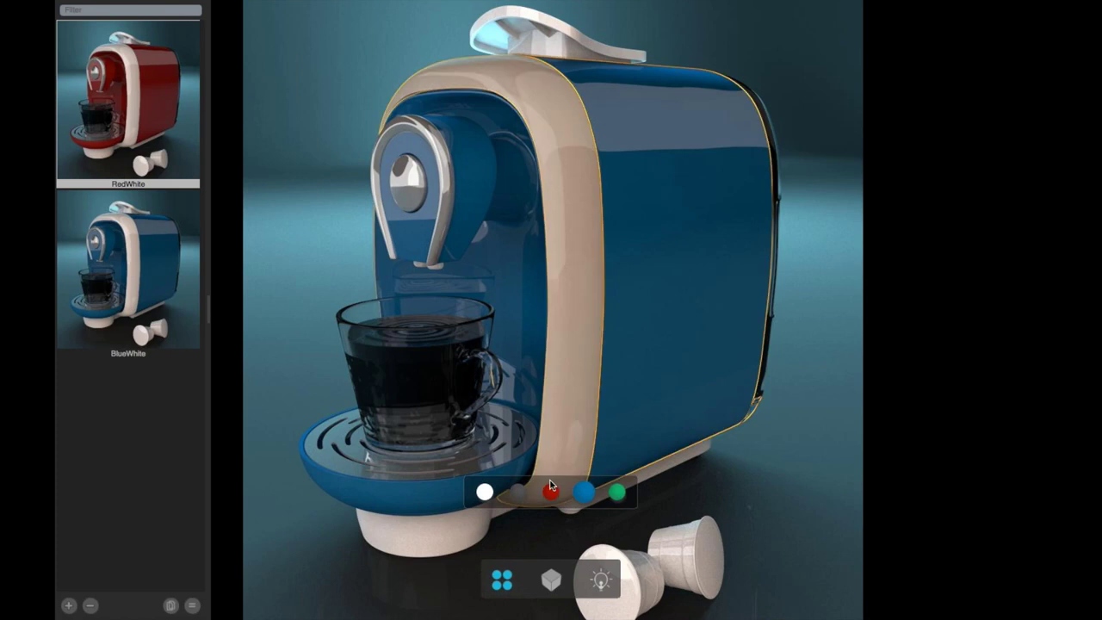
click(735, 525)
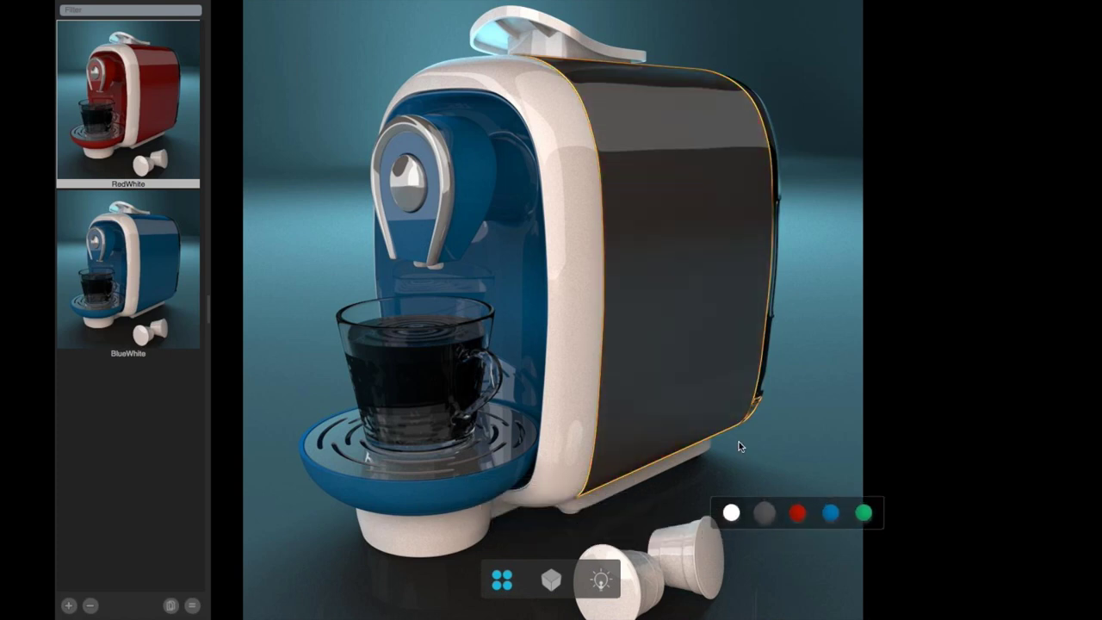
click(739, 444)
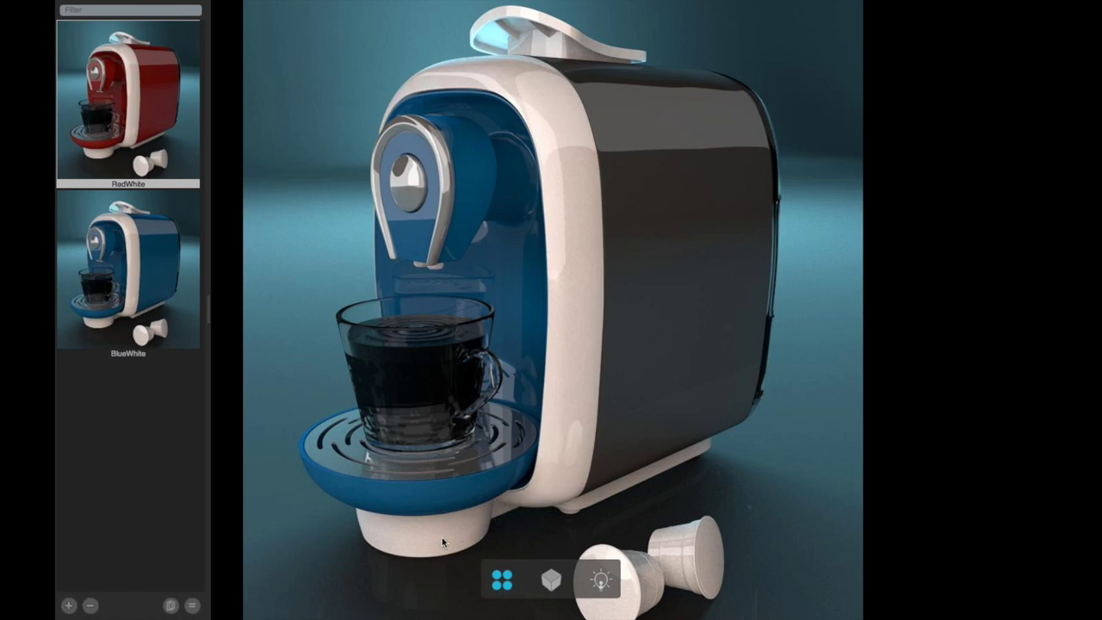
click(559, 484)
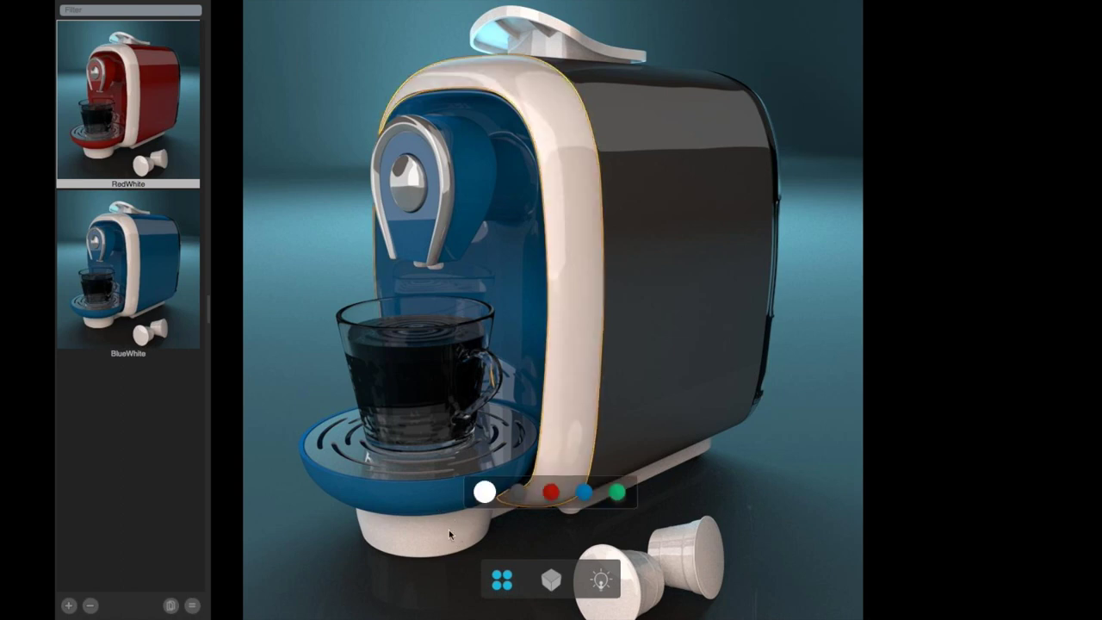
click(619, 30)
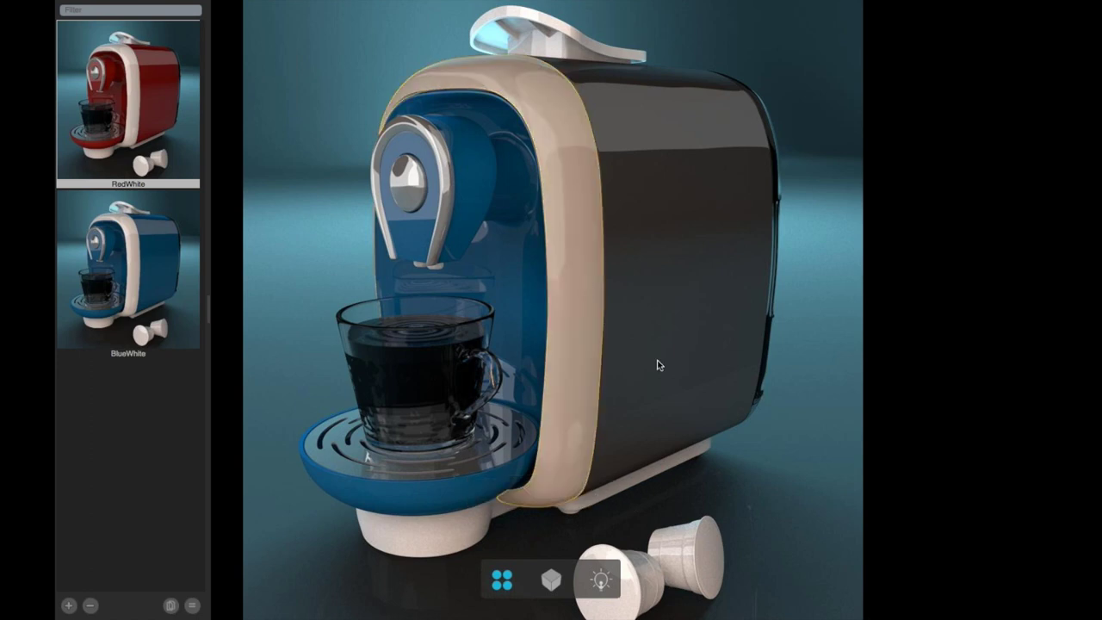
click(599, 580)
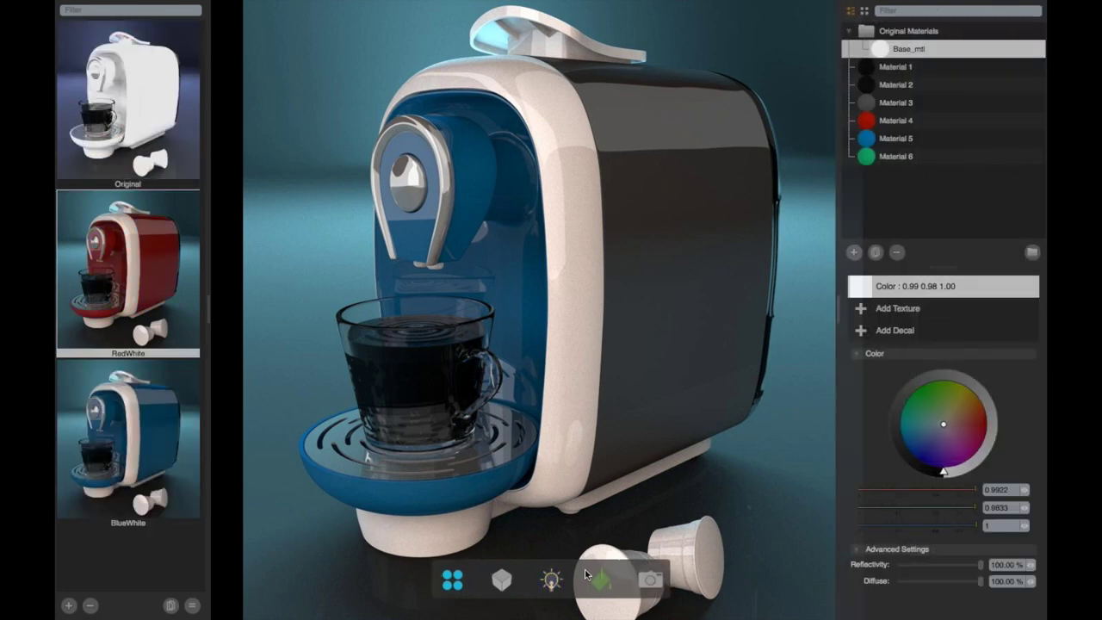
Turn off the Point: back light in the lighting settings.
click(551, 581)
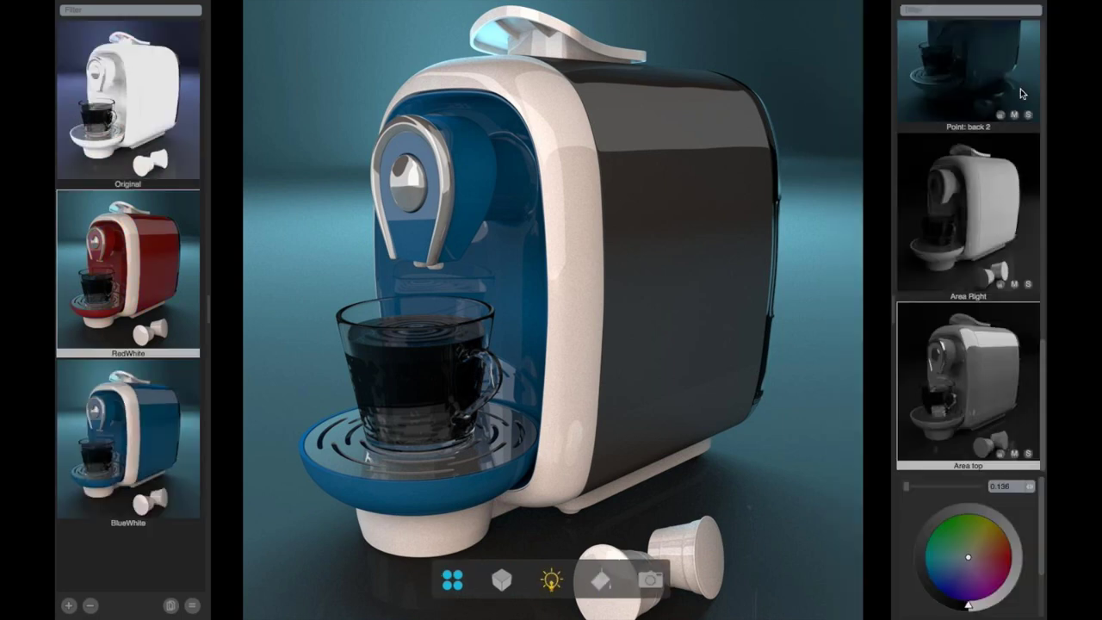
click(992, 61)
scroll(1045, 156, up, 5)
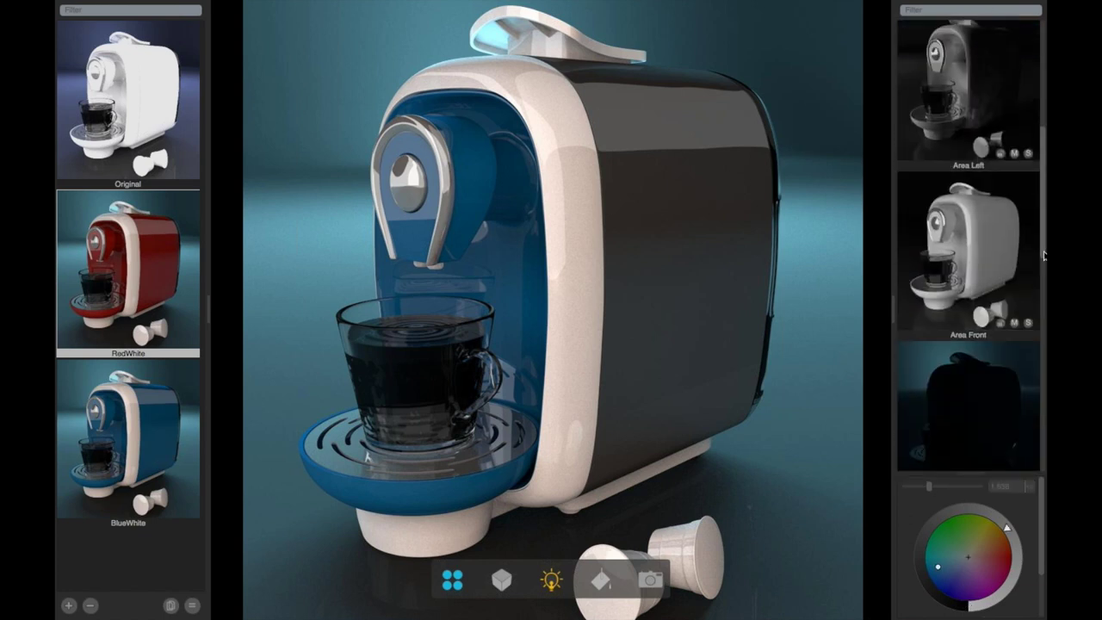
scroll(1007, 258, down, 4)
click(1000, 294)
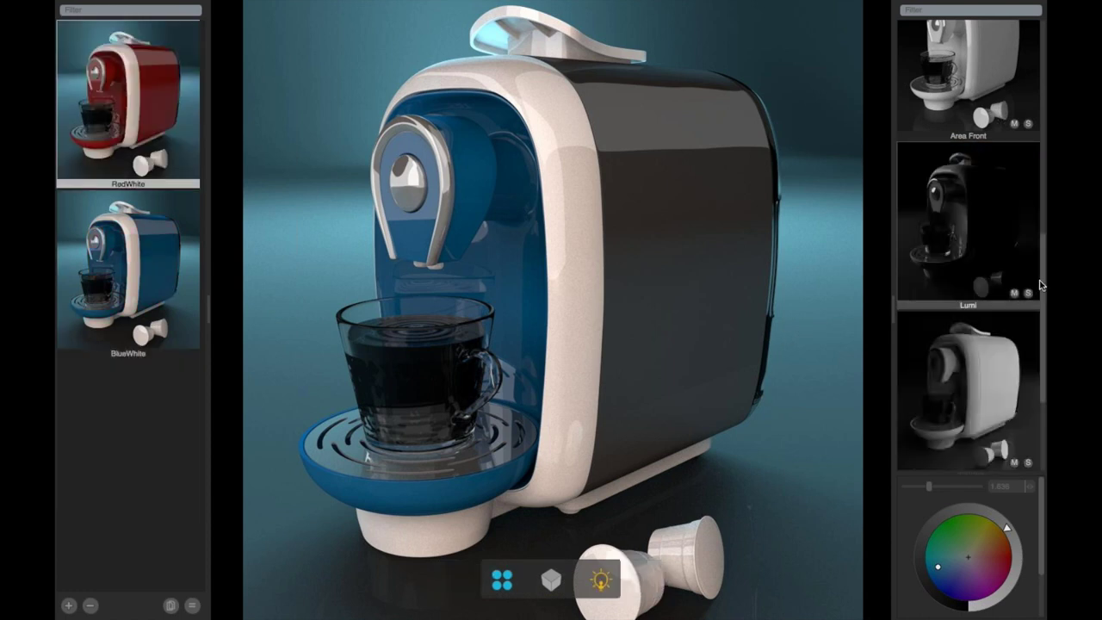
scroll(1040, 284, down, 5)
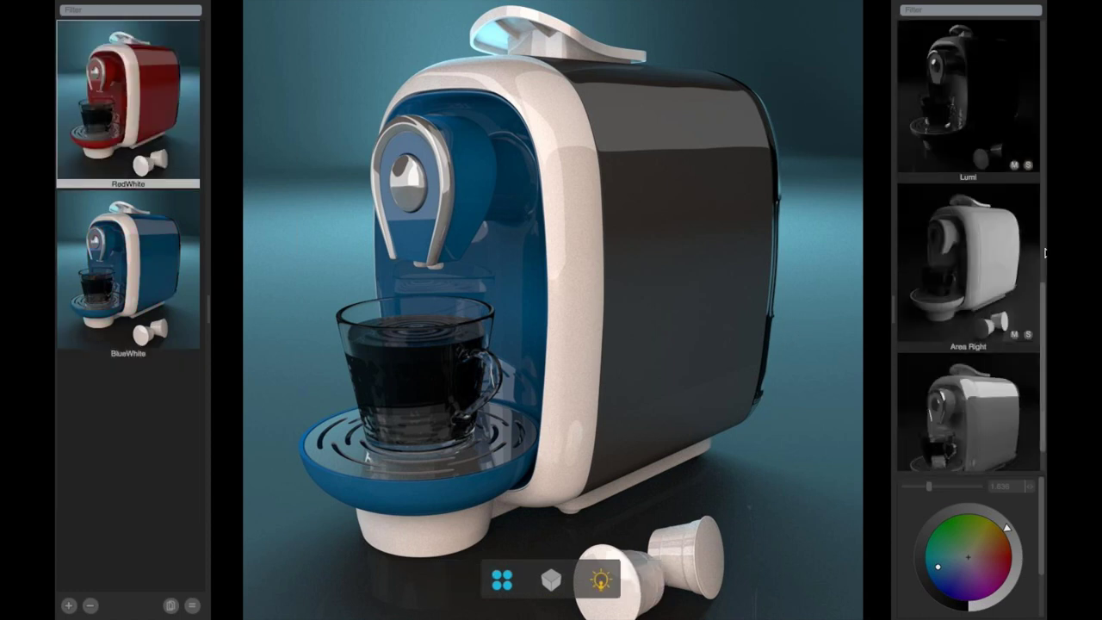
scroll(1045, 253, up, 3)
Compare the RedWhite and BlueWhite looks, settling on BlueWhite with the front band selected.
click(196, 235)
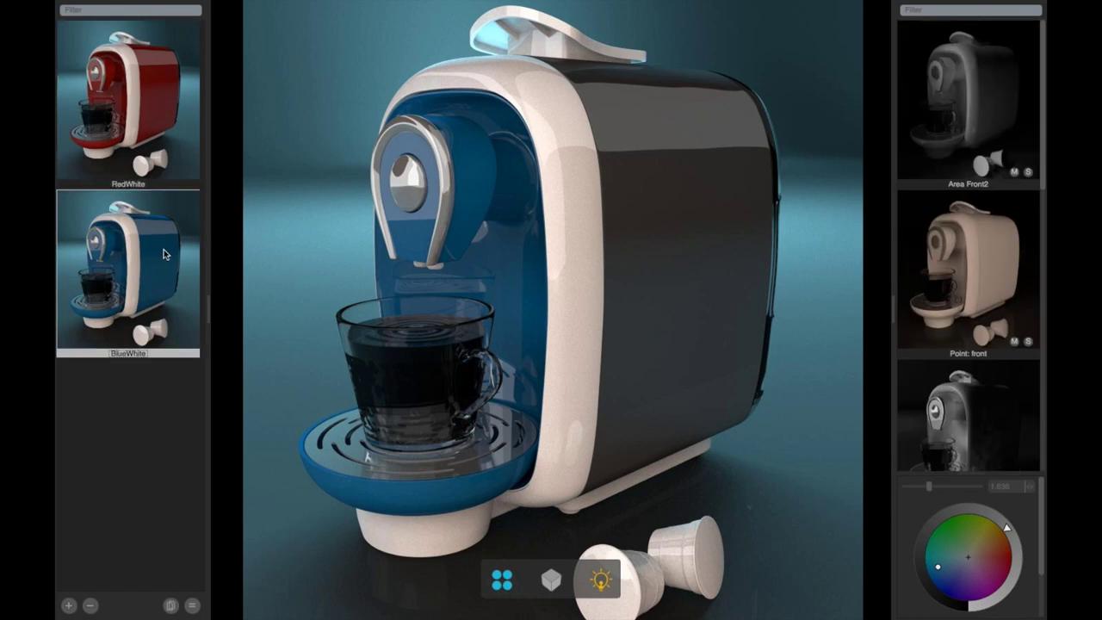
click(189, 144)
click(178, 206)
click(579, 343)
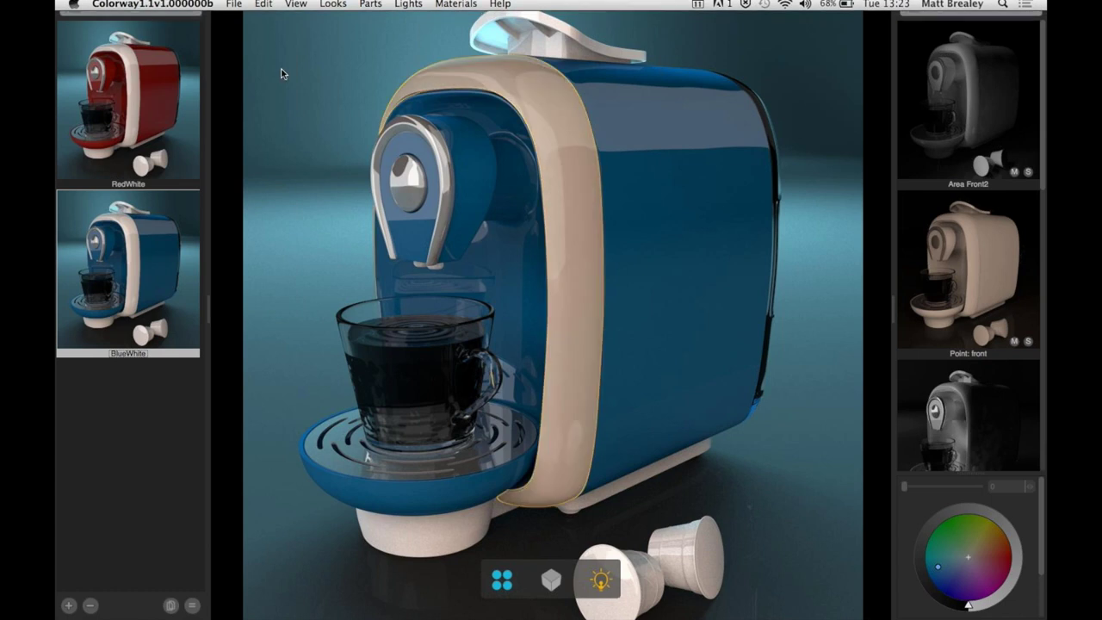
Save the project as ForClient.dci in Maxon_Webinar and exit full-screen view.
click(234, 6)
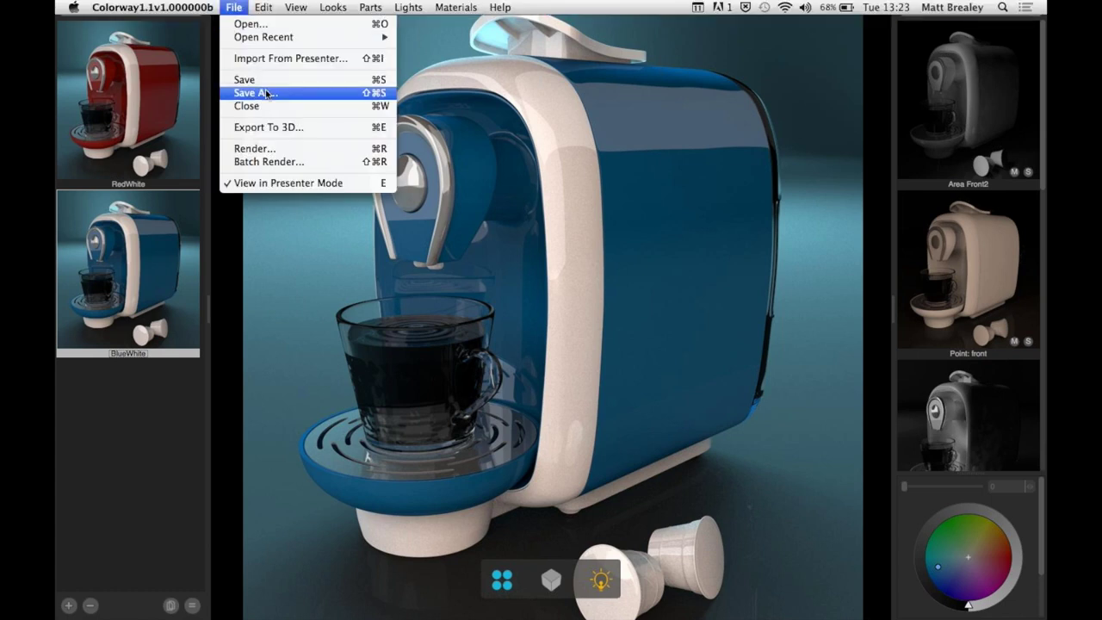
click(265, 93)
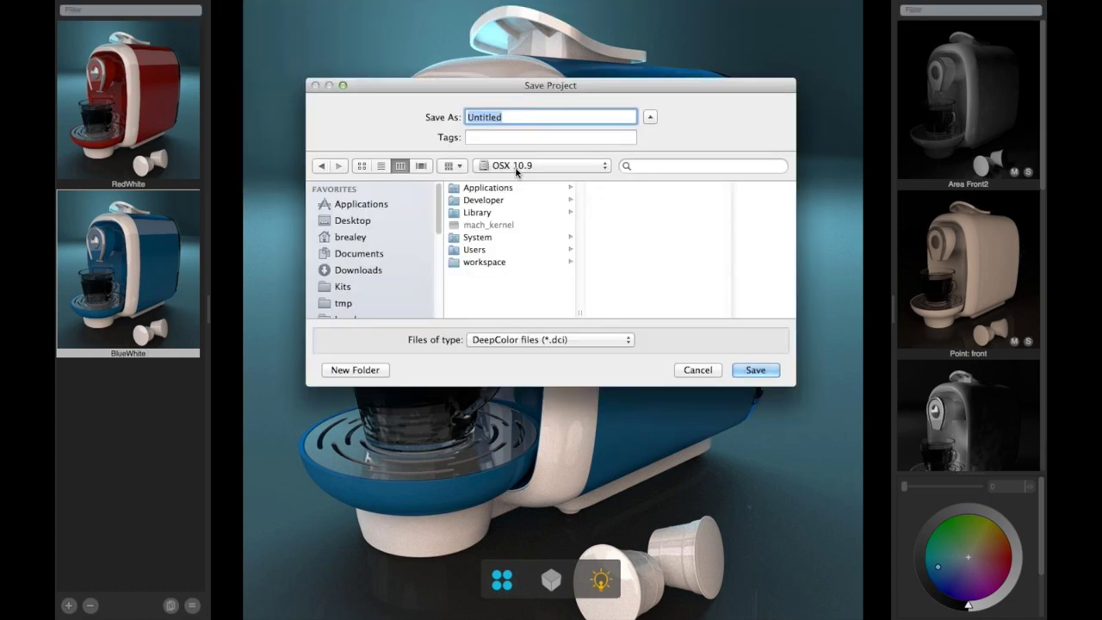
click(525, 165)
click(544, 214)
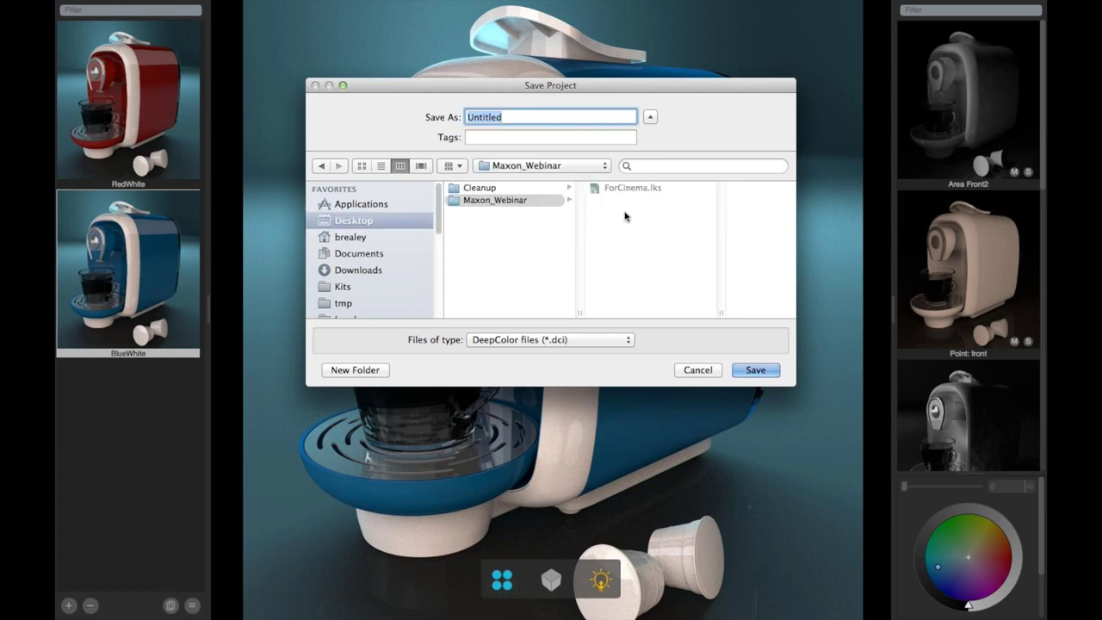
text(Pod02)
key(Return)
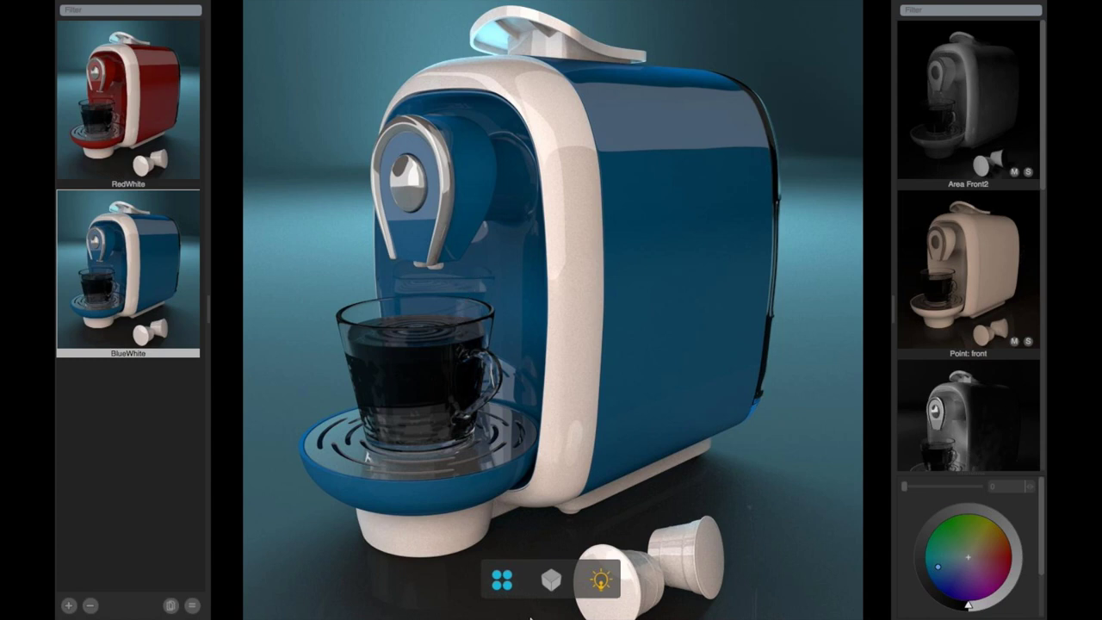
key(ctrl+super+f)
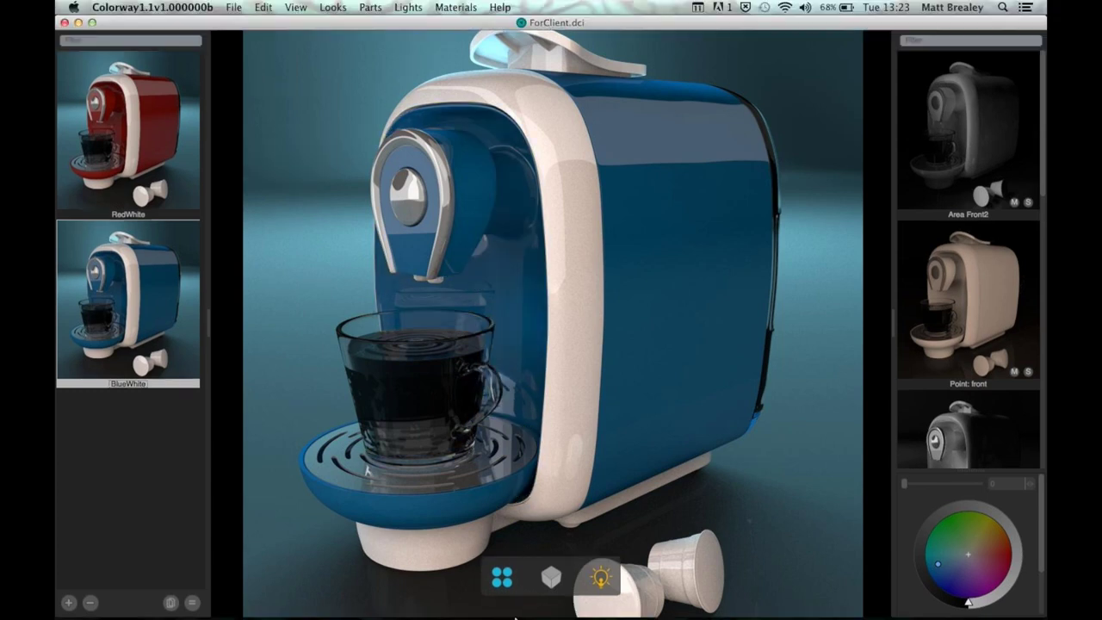
Launch Colorway Presenter and open ForClient.dci from Desktop > Maxon_Webinar.
click(504, 601)
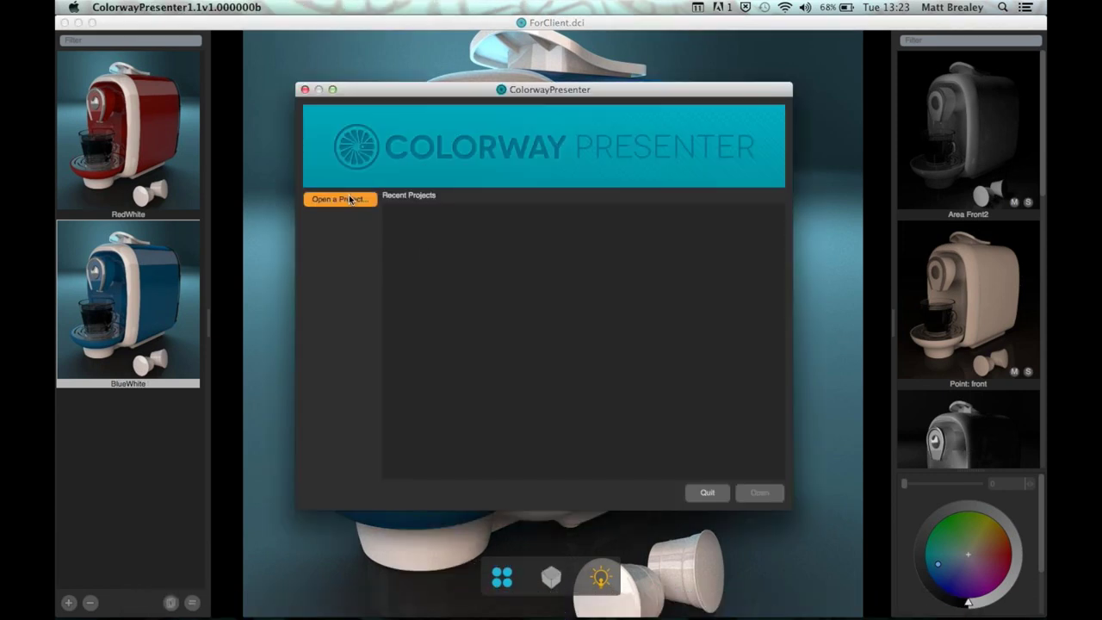
click(350, 199)
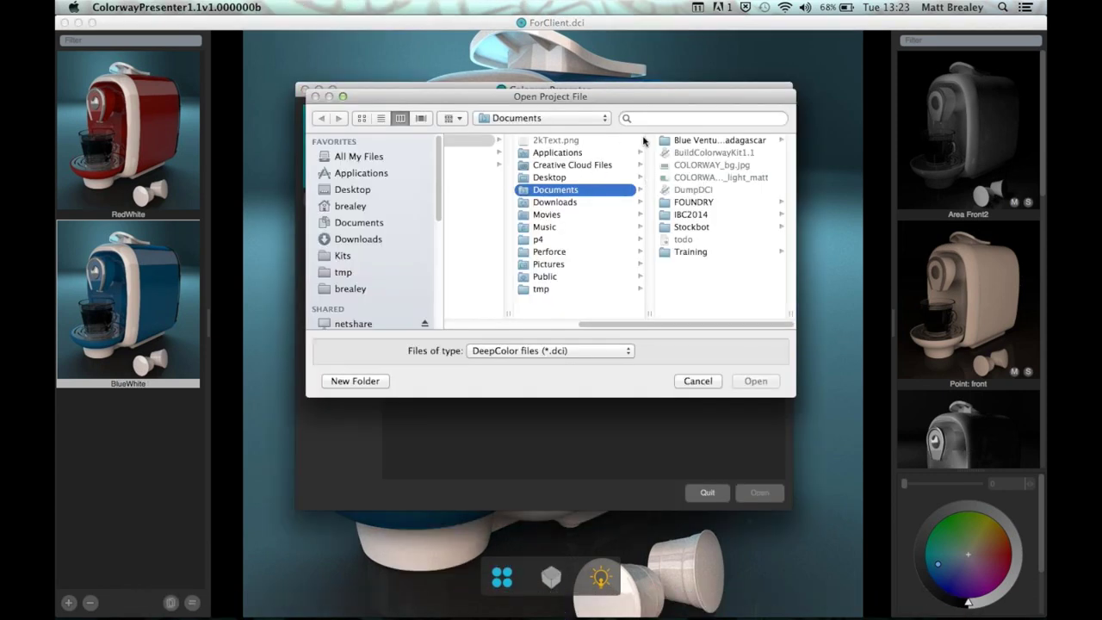
click(555, 123)
click(555, 210)
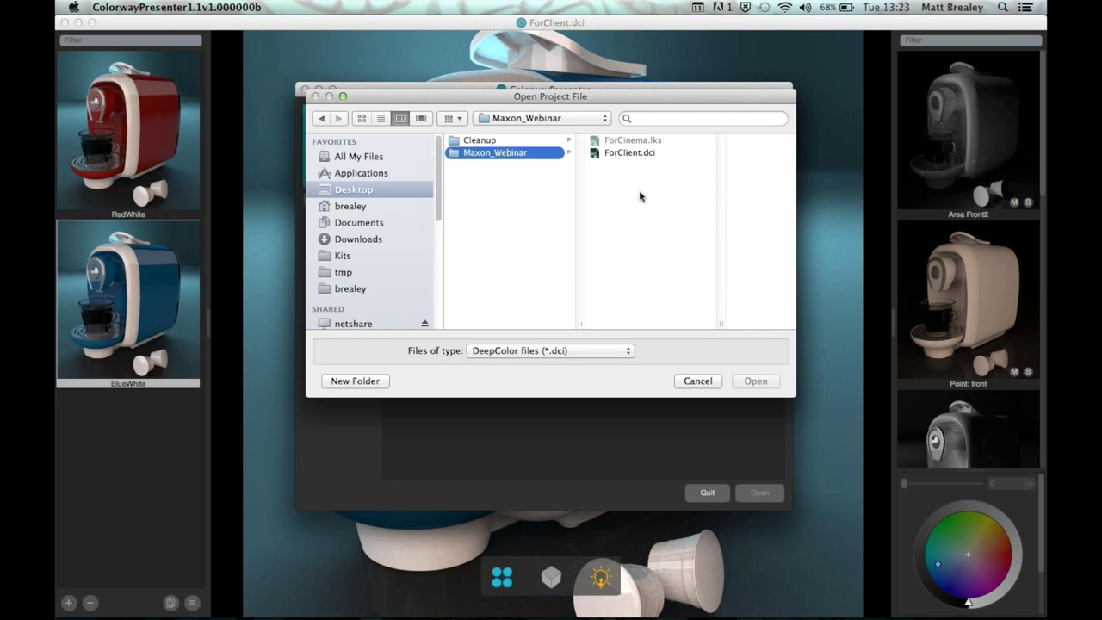
click(627, 153)
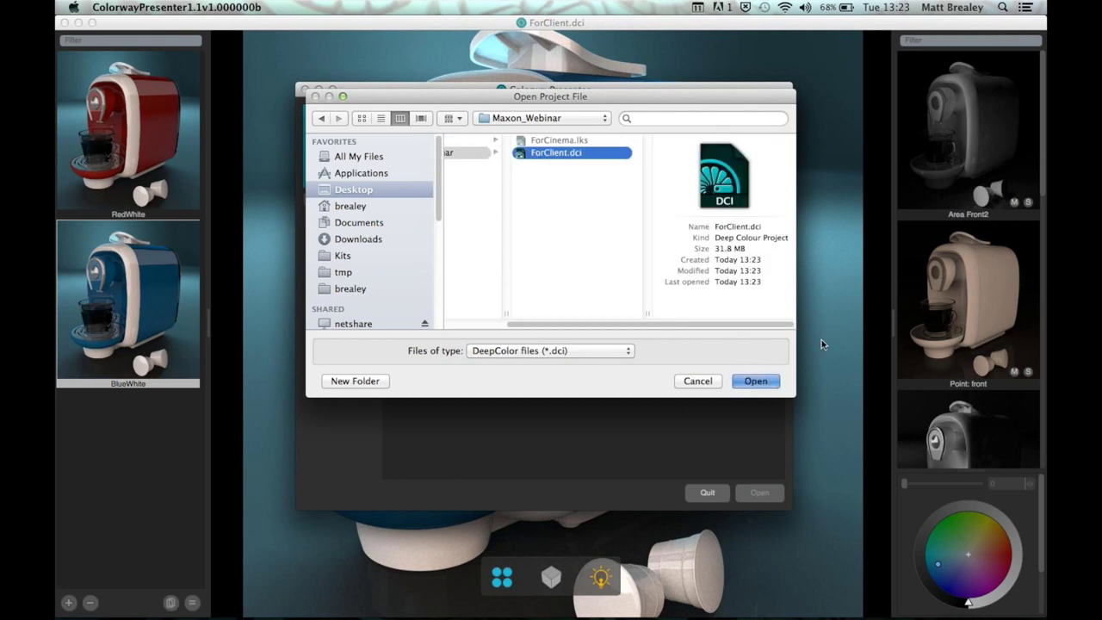
key(Return)
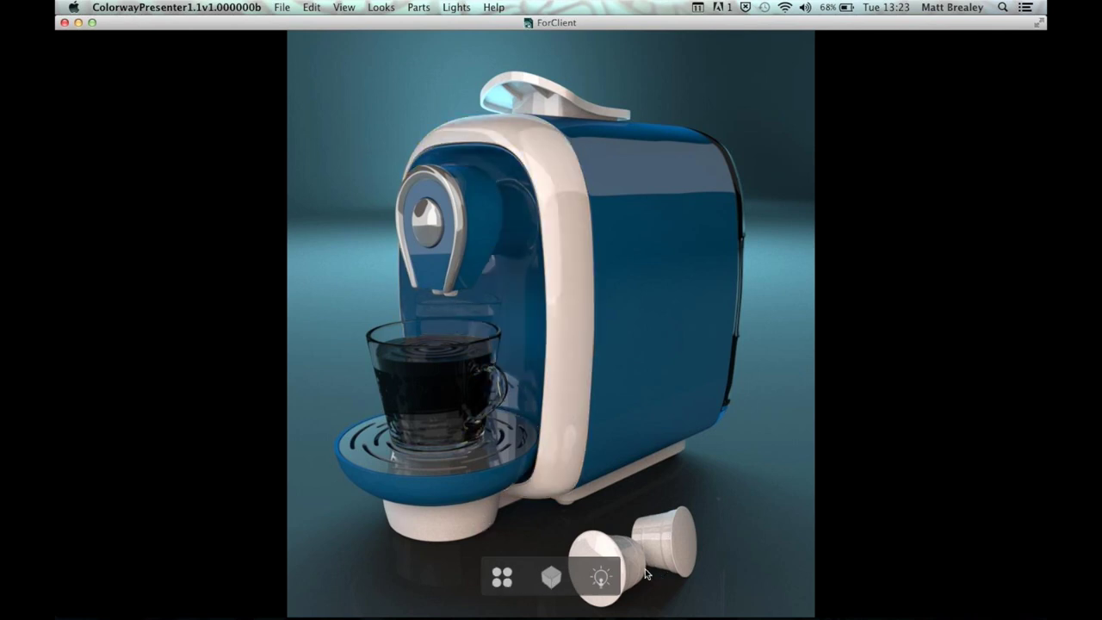
Browse the RedWhite and BlueWhite looks, ending on BlueWhite.
click(500, 584)
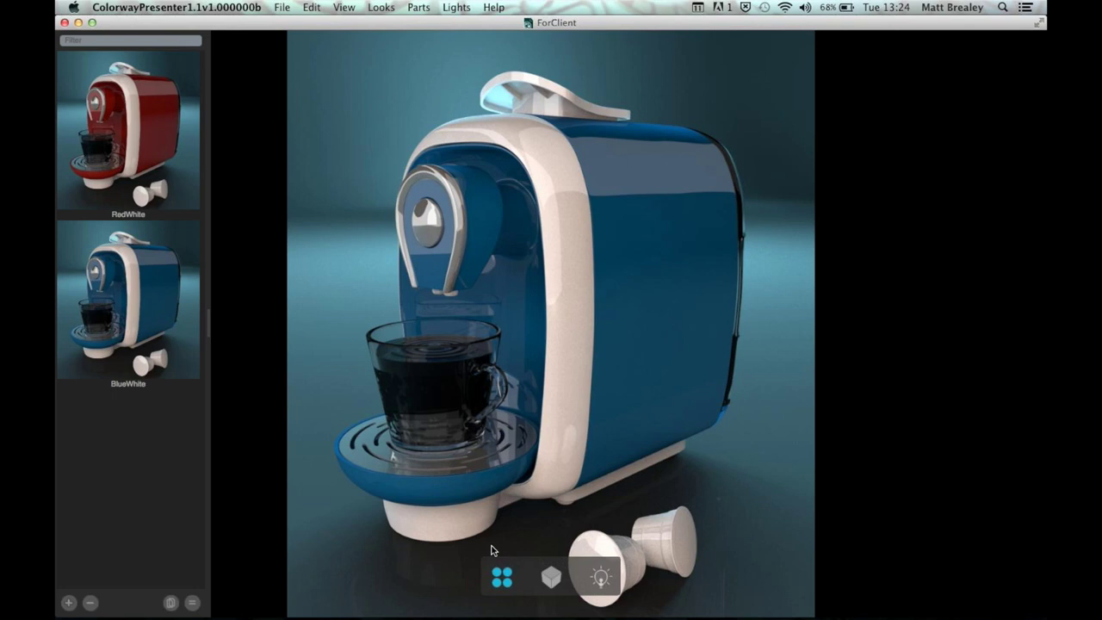
click(108, 138)
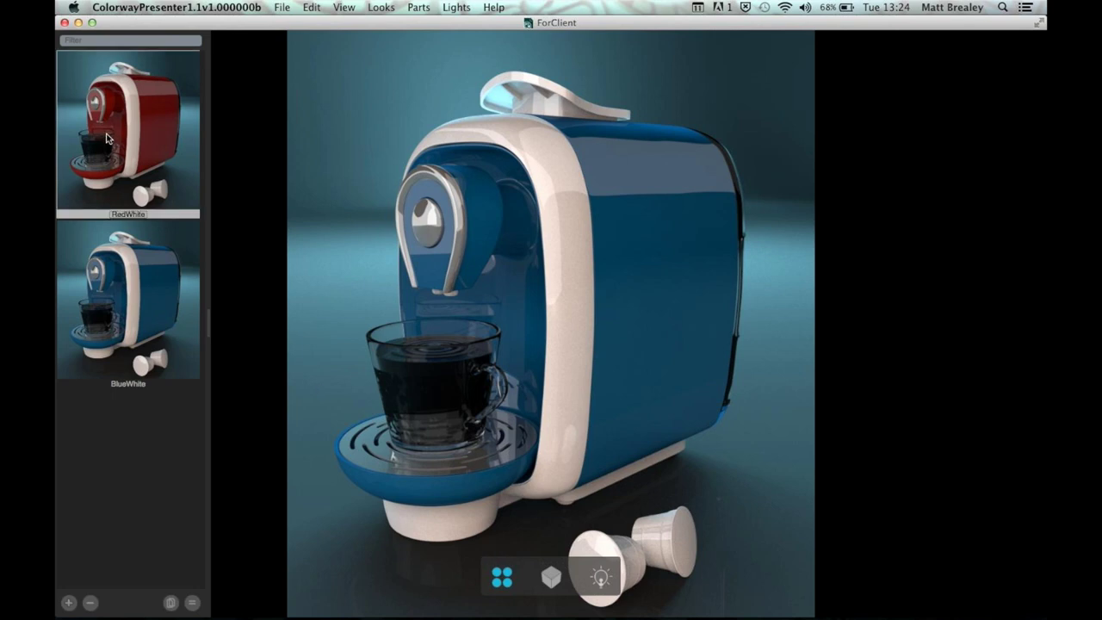
click(149, 288)
click(163, 183)
click(160, 274)
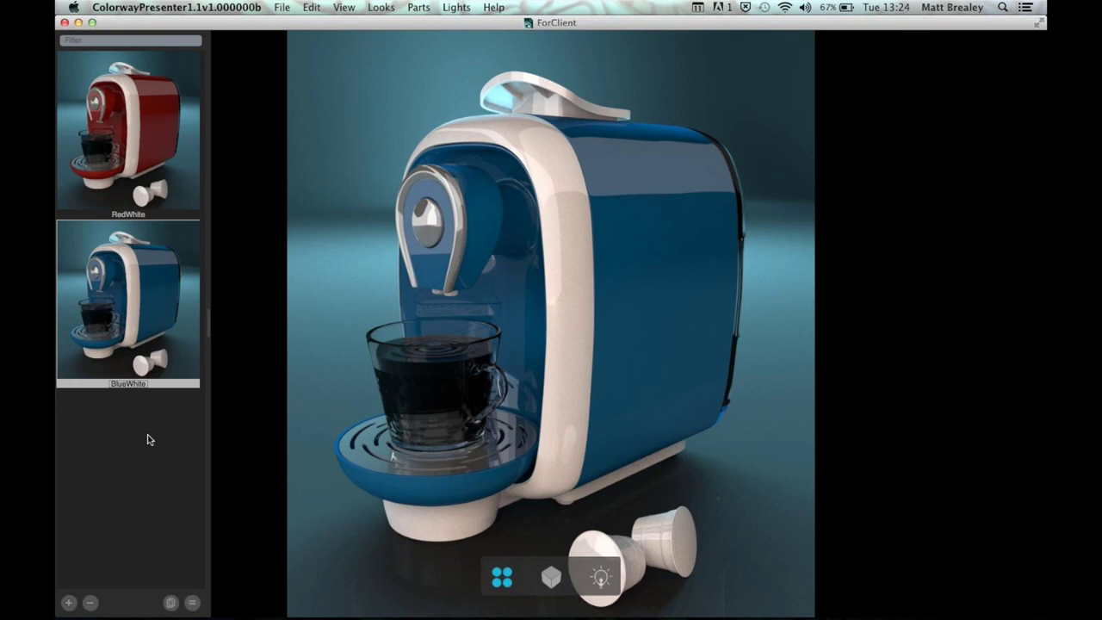
Recolour the machine body green and store it as a new look named NoNoThisOne.
click(612, 319)
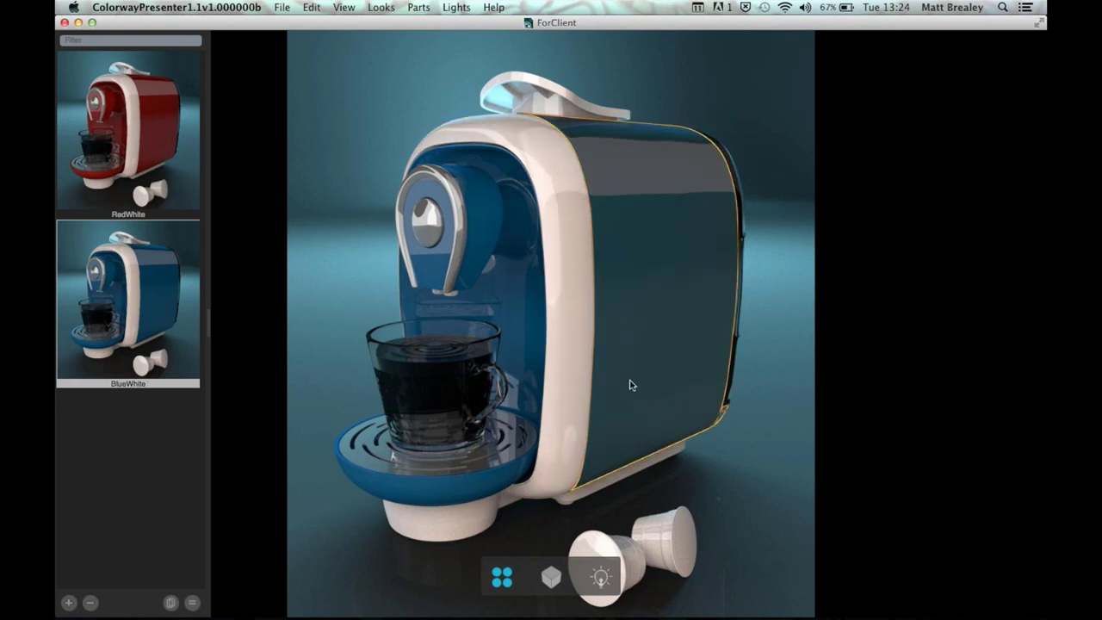
click(618, 497)
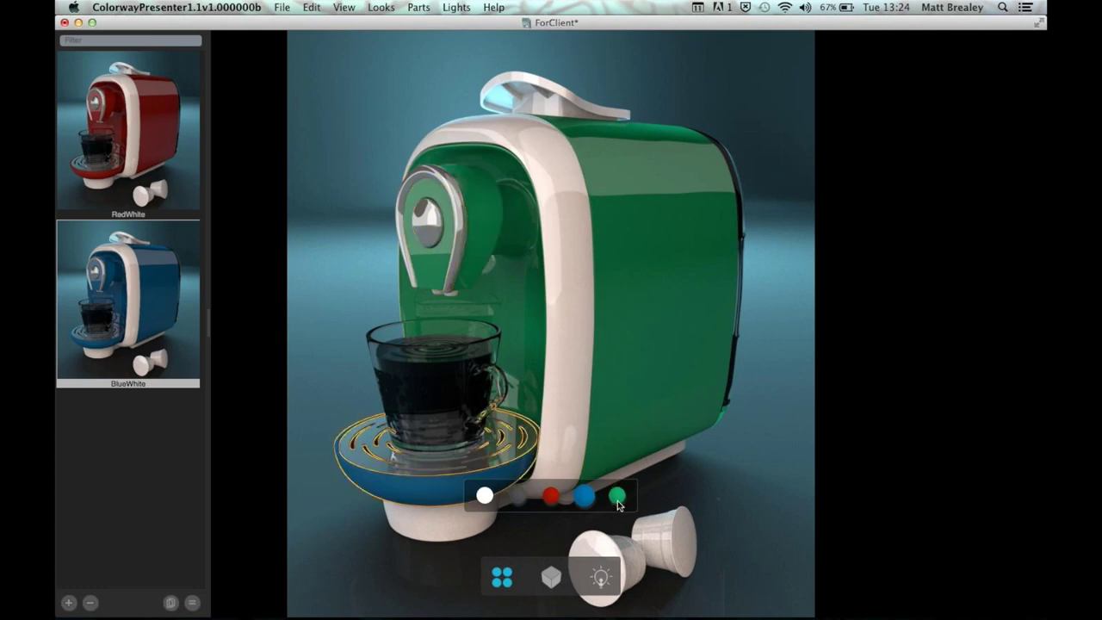
click(338, 533)
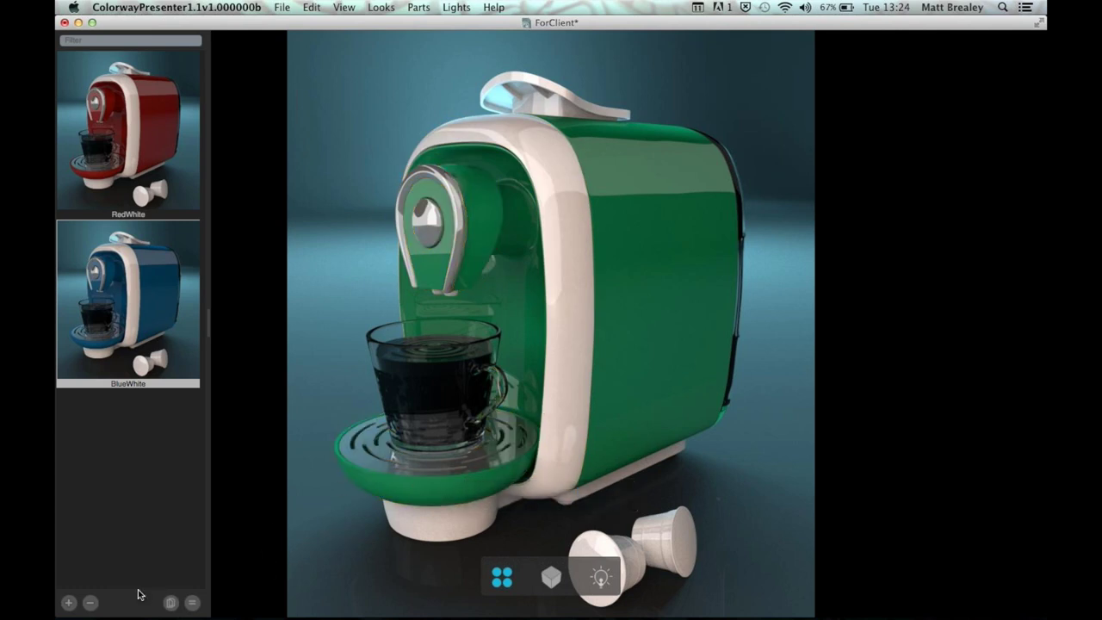
click(68, 601)
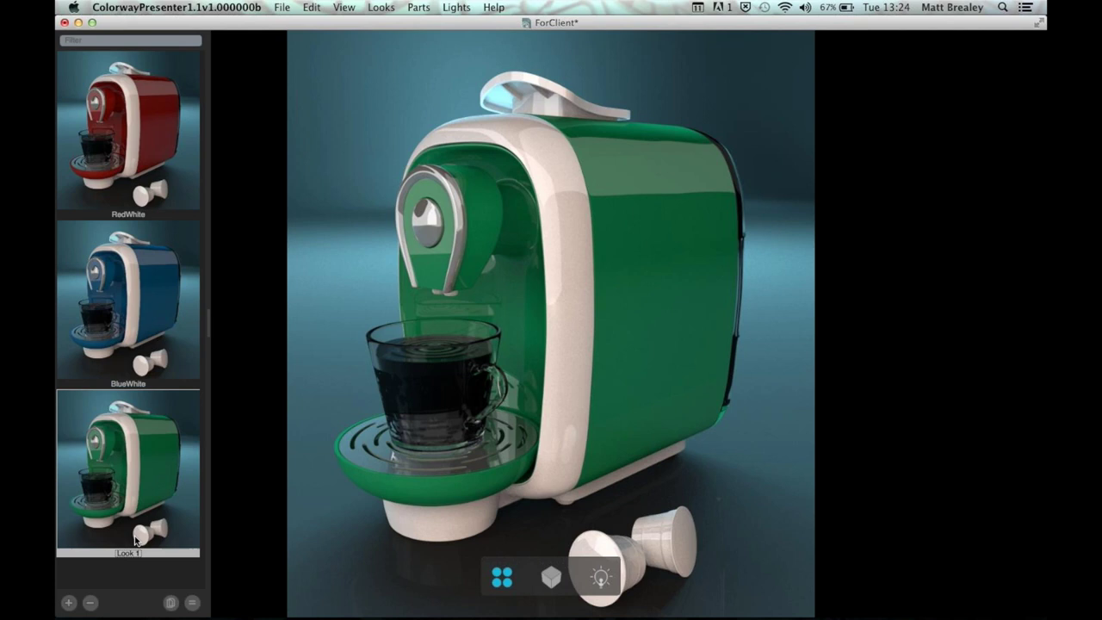
double_click(134, 553)
text(Ne)
key(Return)
Export the looks to Colorway as FromClient, then close the project without saving.
click(283, 7)
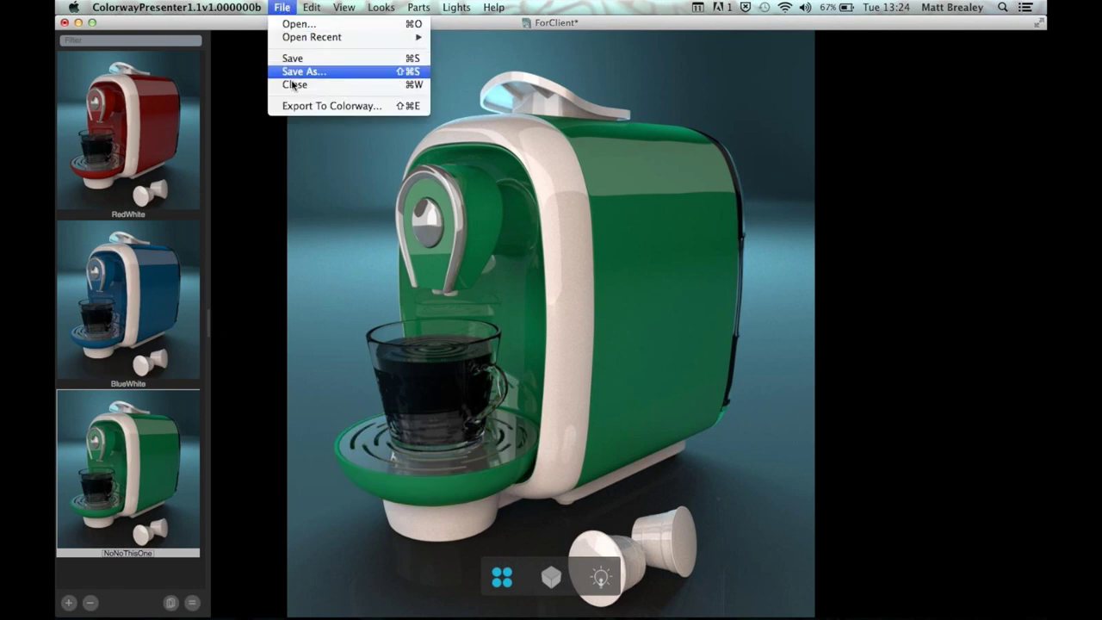
click(298, 106)
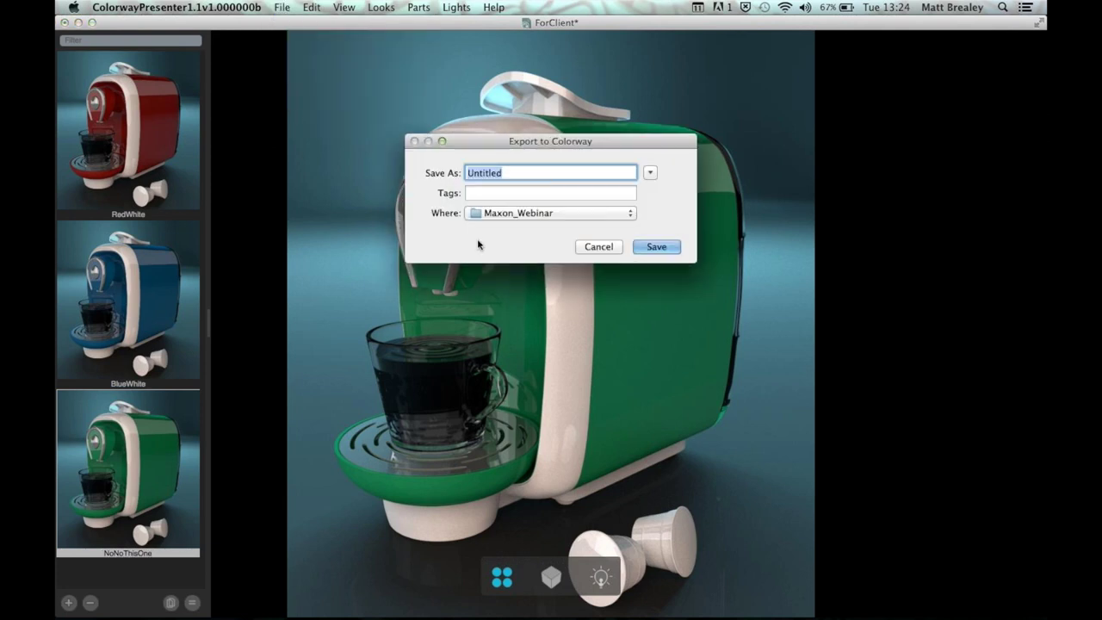
text(FromClient)
key(Return)
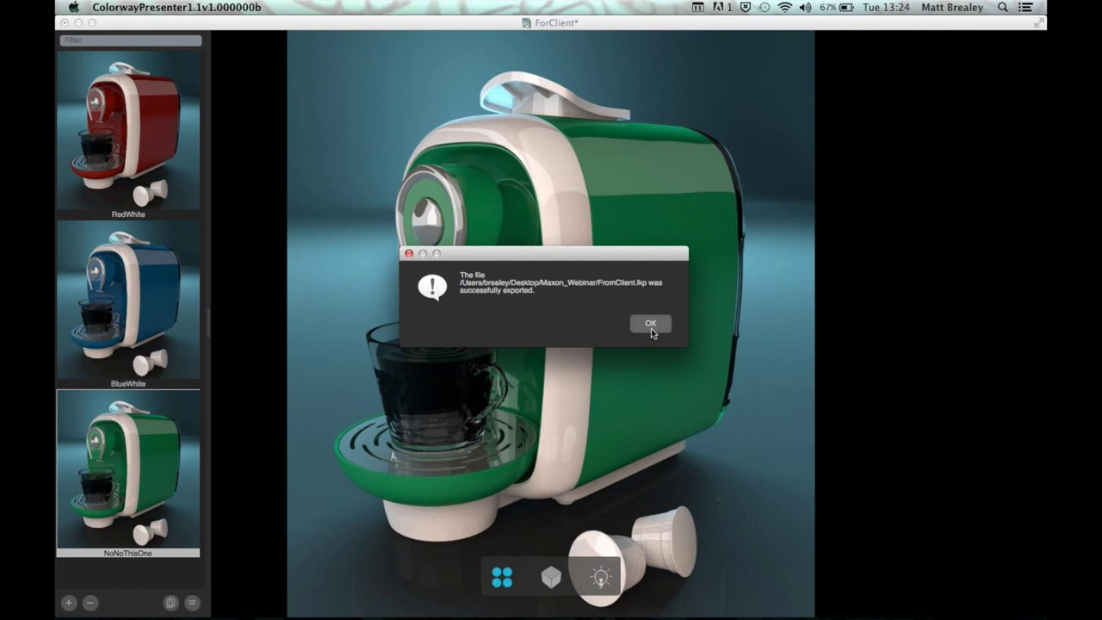
click(651, 326)
key(super+w)
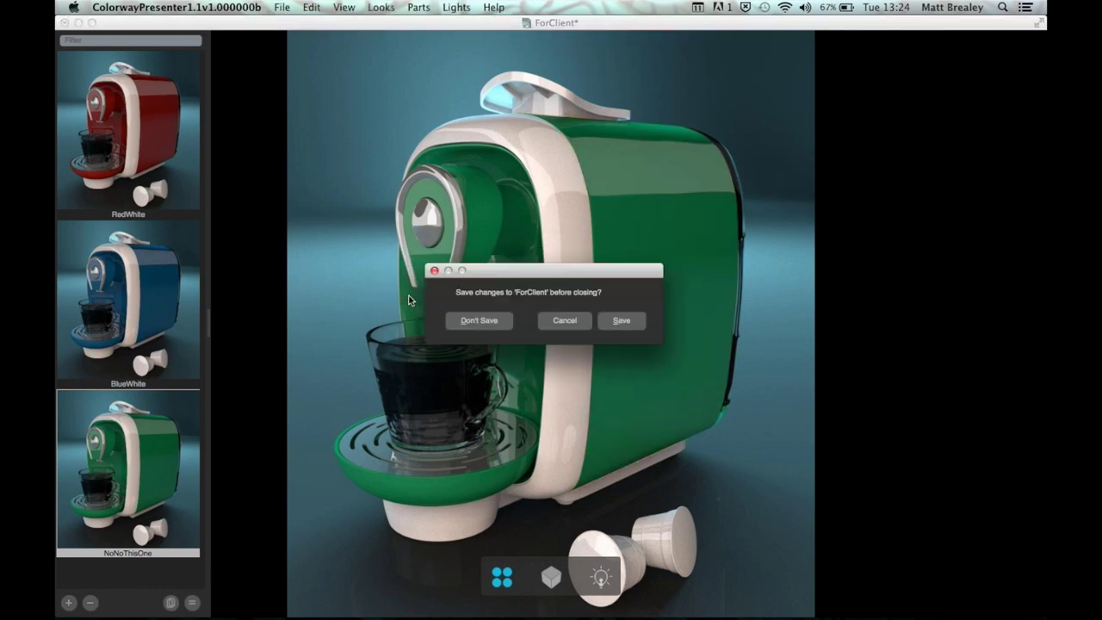
click(491, 326)
click(201, 444)
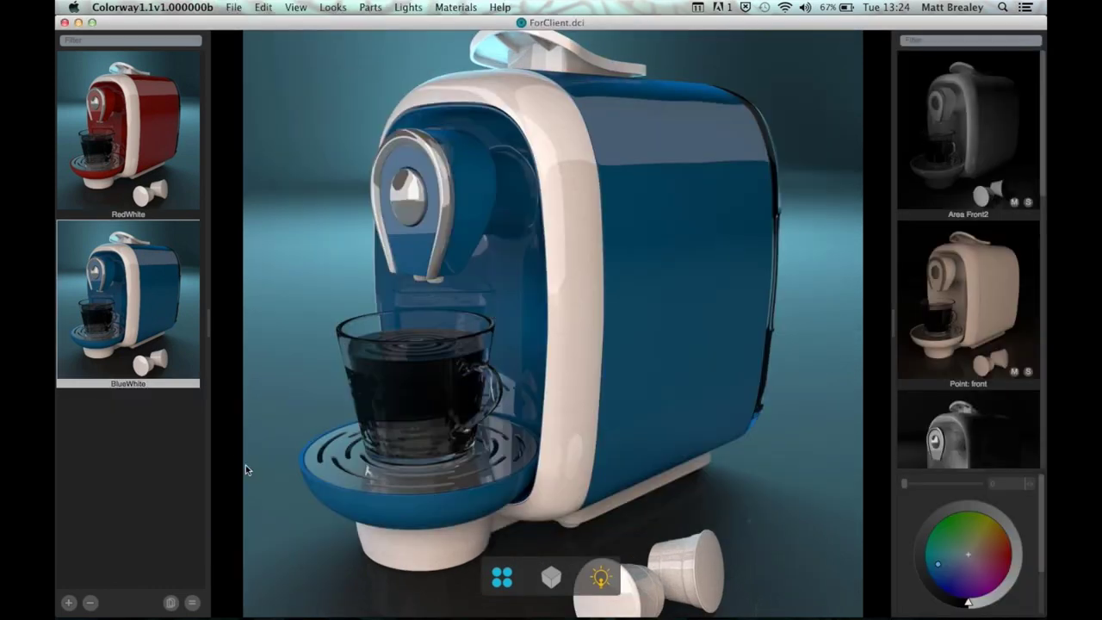
Import FromClient.lkp from Presenter and apply the green NoNoThisOne look.
click(234, 9)
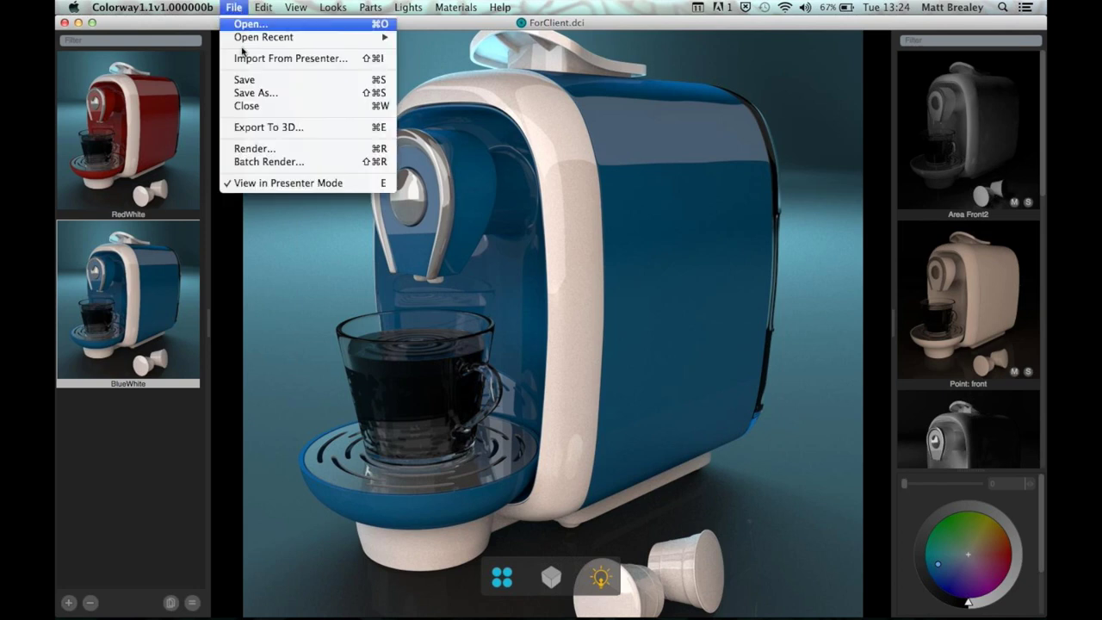
click(285, 61)
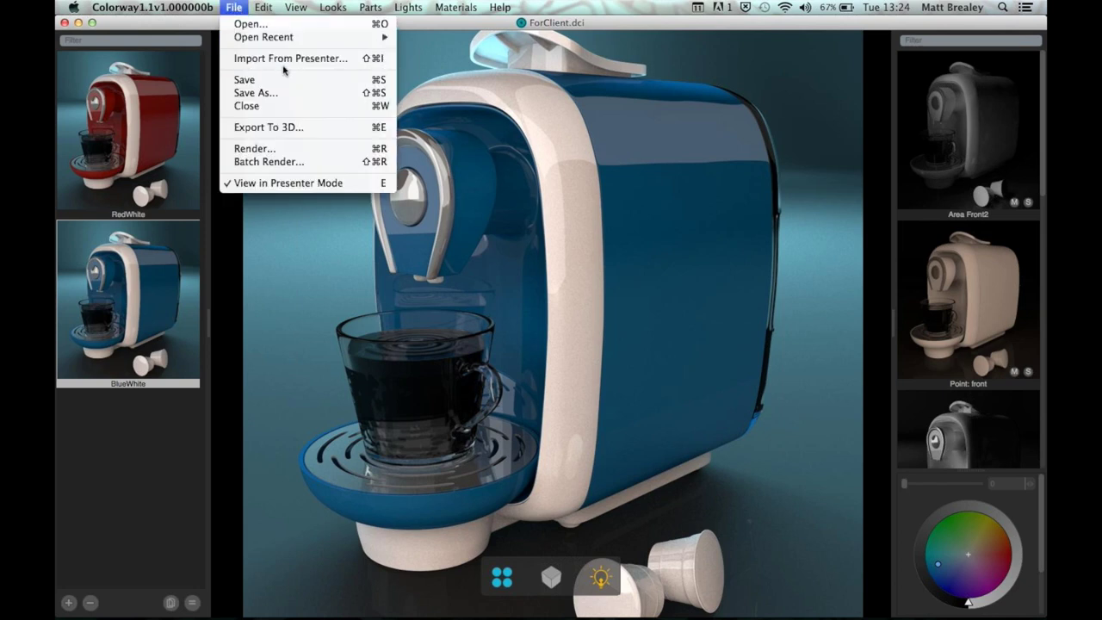
click(616, 166)
click(756, 381)
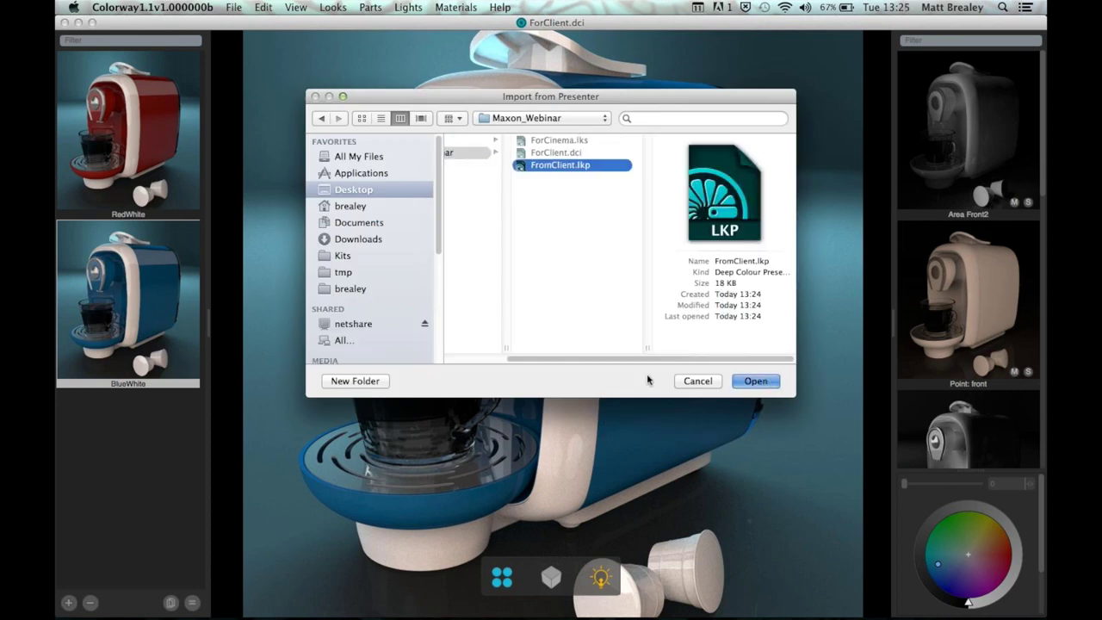
click(158, 480)
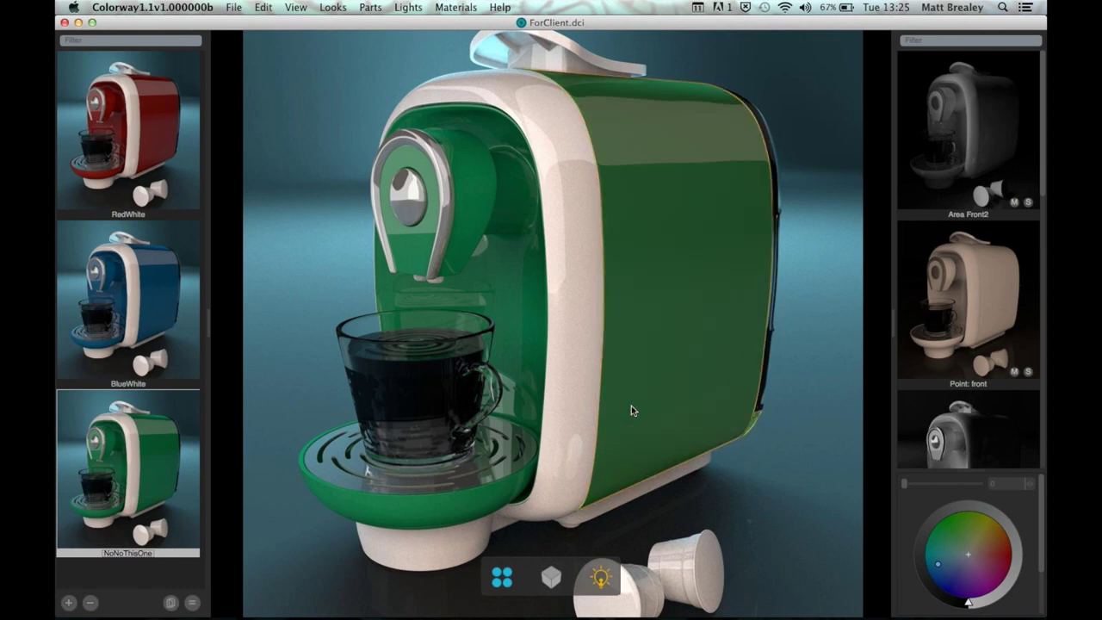
click(605, 584)
Select the body's green Material 6 and add a new colour variant, Material 7.
click(605, 582)
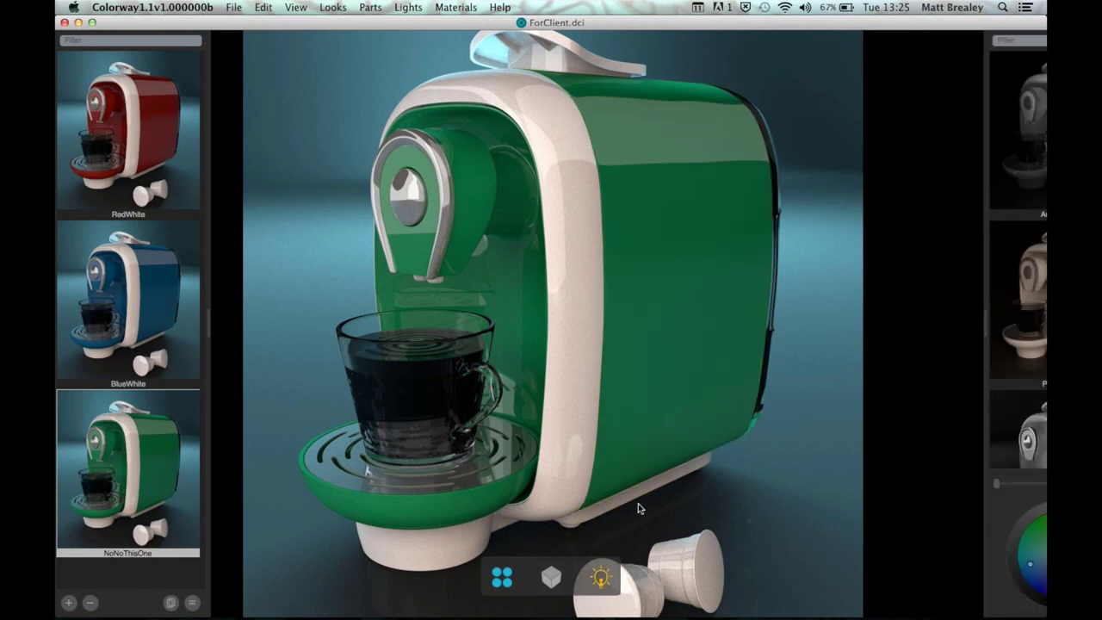
click(601, 577)
click(675, 276)
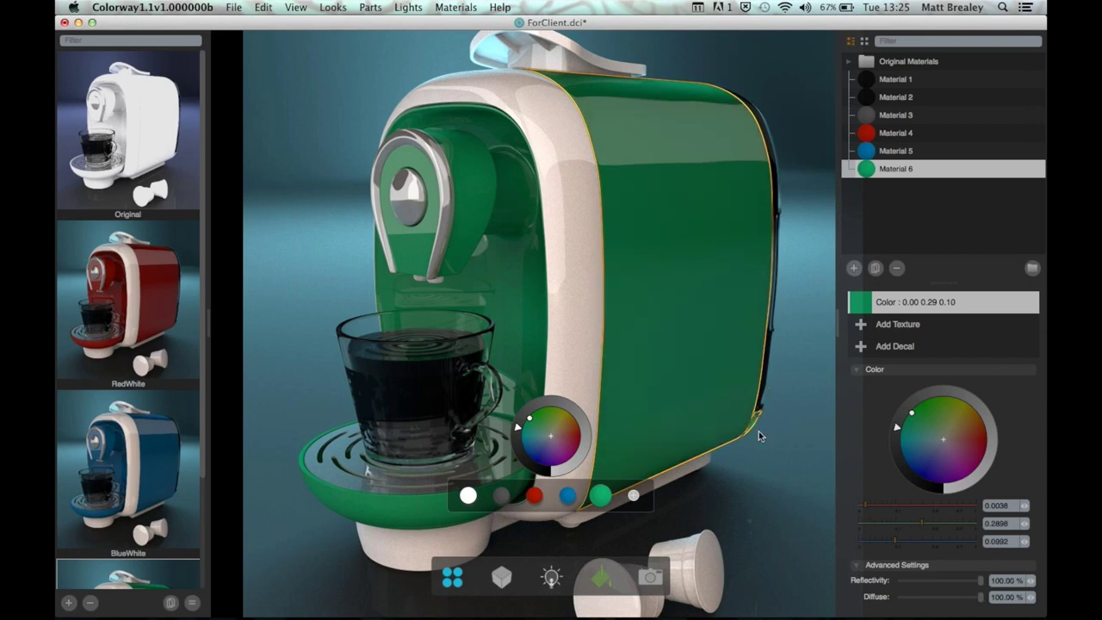
scroll(497, 320, up, 10)
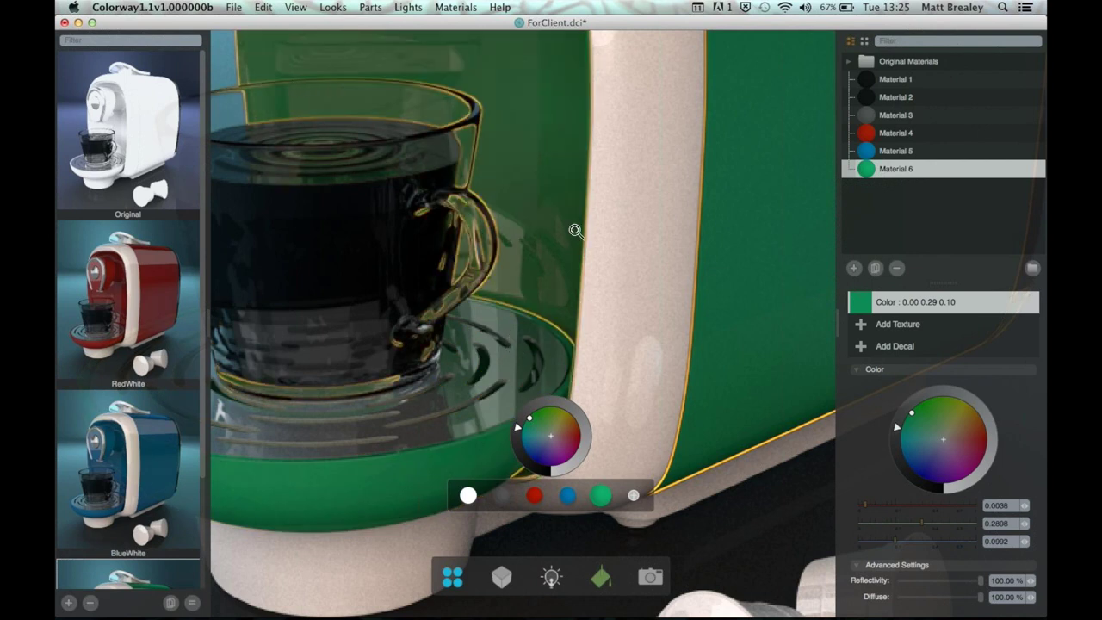
scroll(536, 252, down, 10)
scroll(585, 284, up, 5)
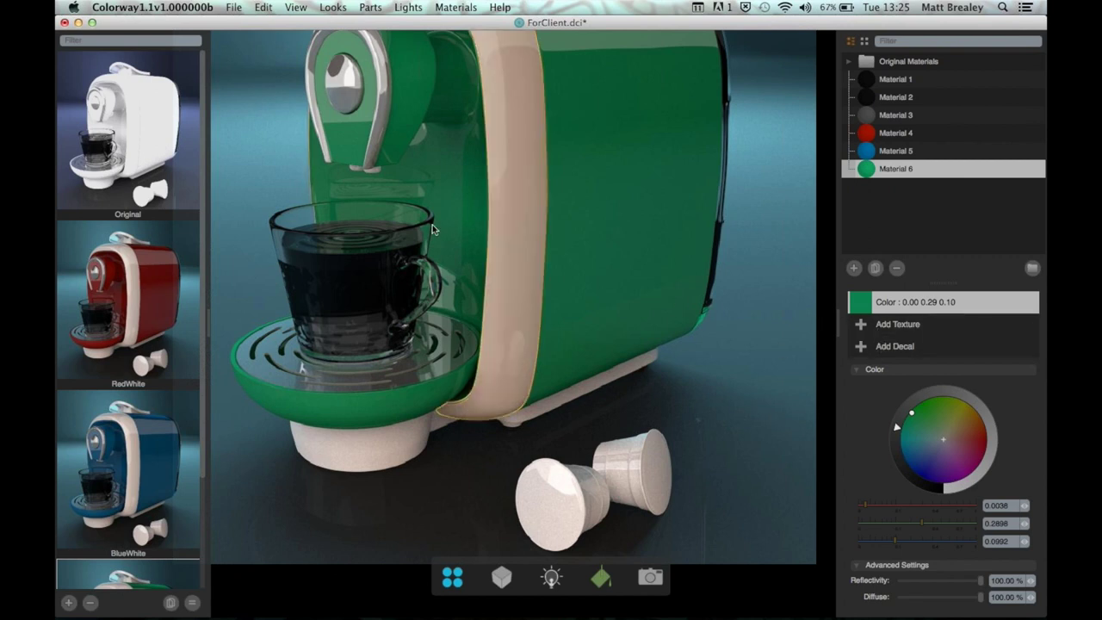
click(580, 320)
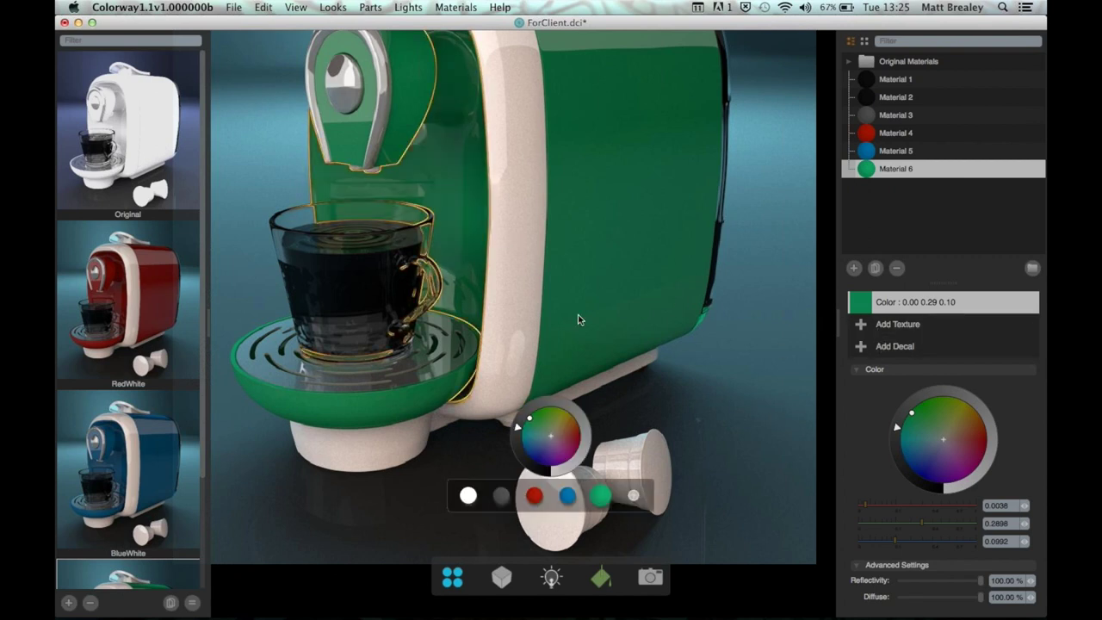
click(634, 498)
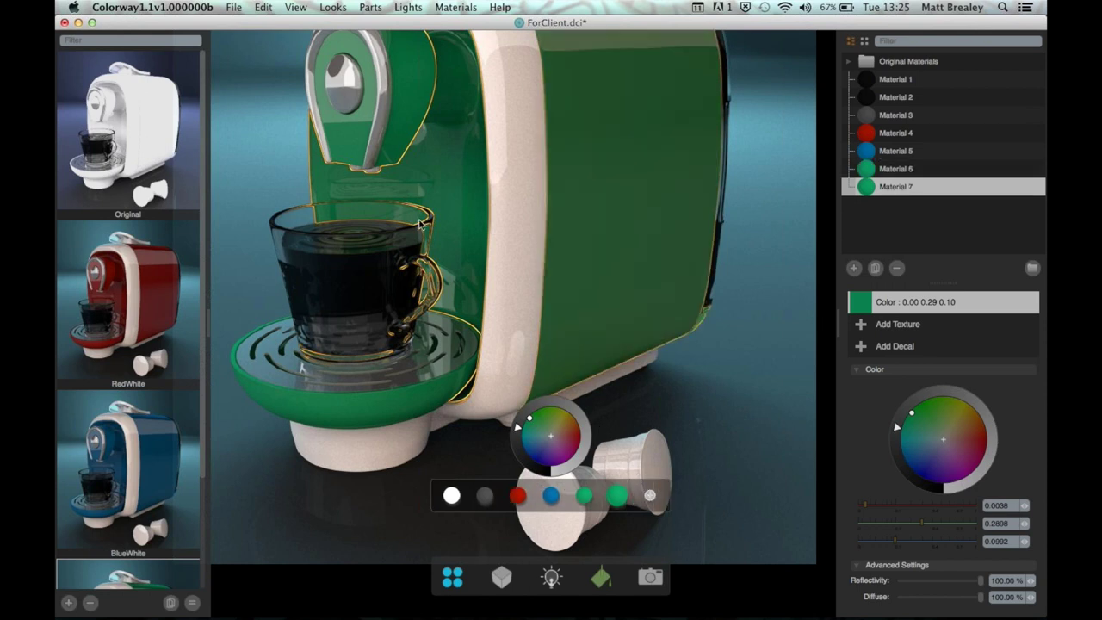
Apply Flower_black.png from CoffeeMachine > imported_images as Material 7's texture.
click(868, 332)
click(646, 381)
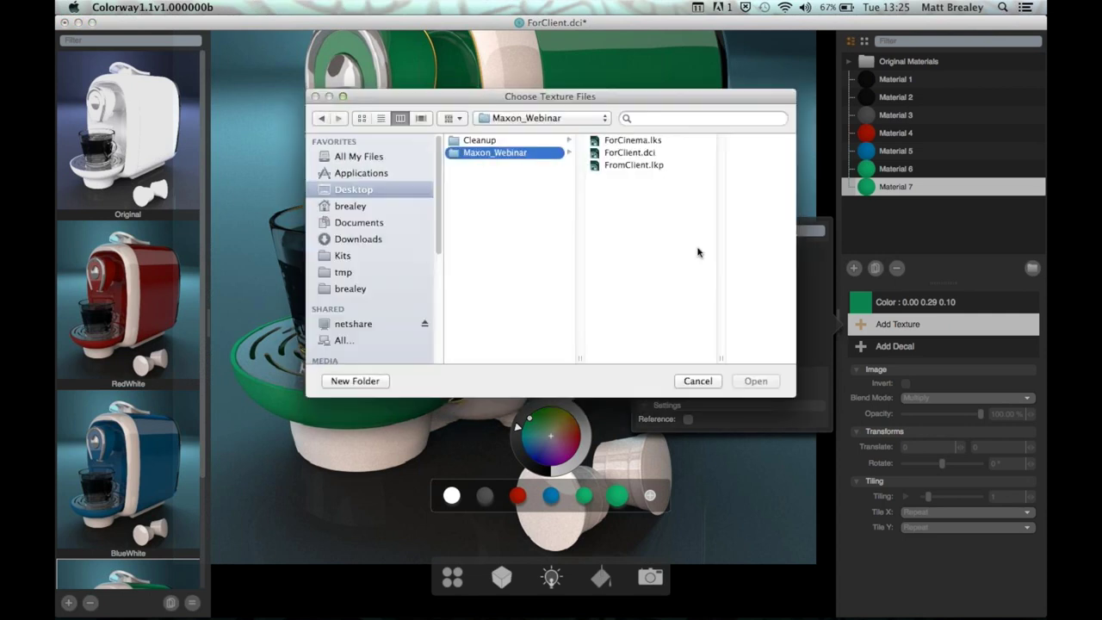
click(543, 122)
click(593, 264)
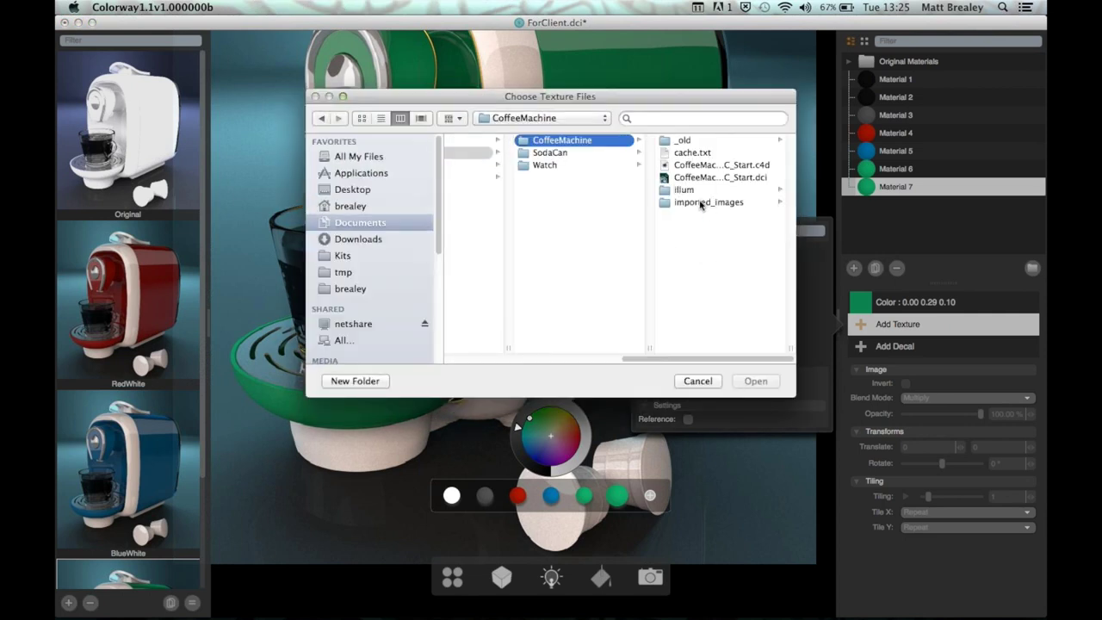
click(701, 201)
double_click(702, 177)
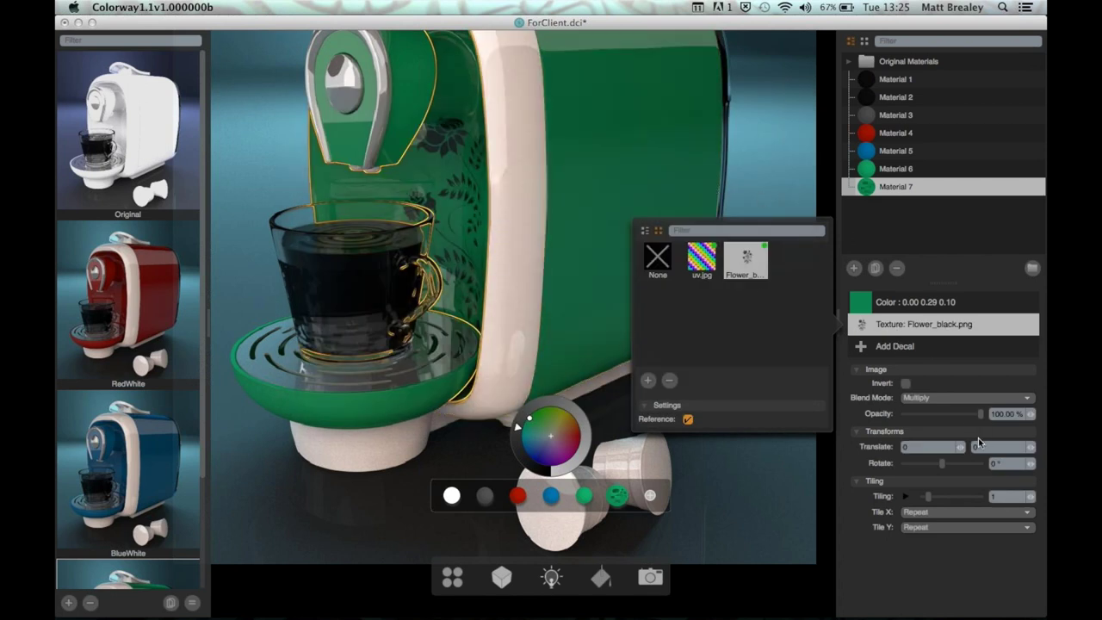
Set the flower texture's Translate X to -0.132 and rotation to -19.29°.
mouse_move(960, 452)
mouse_down()
mouse_move(954, 436)
mouse_move(968, 452)
mouse_up()
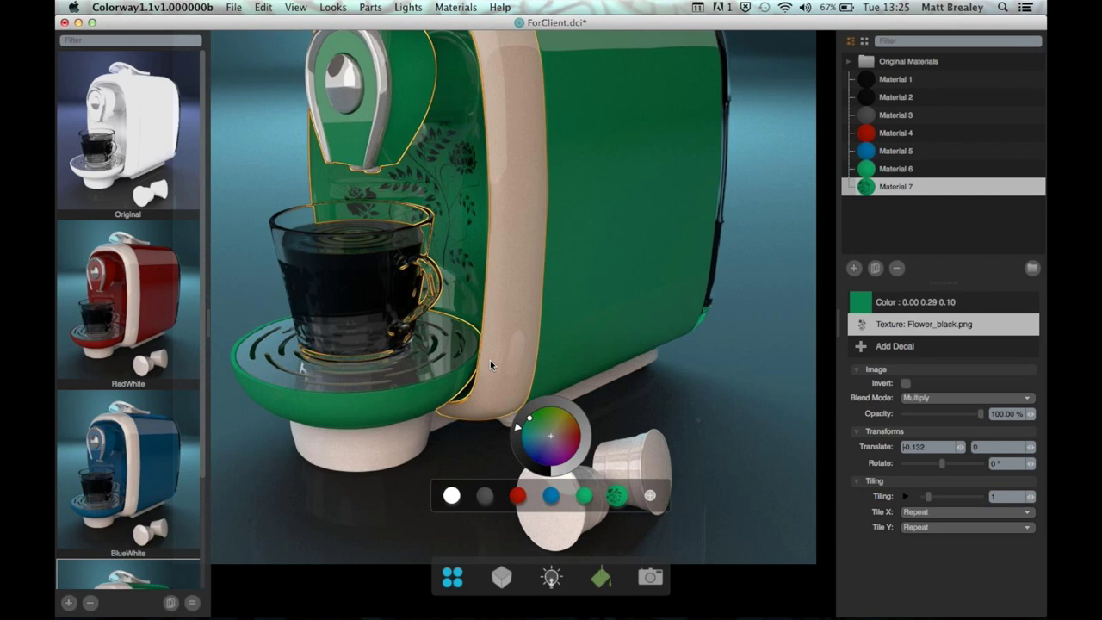
scroll(439, 353, up, 2)
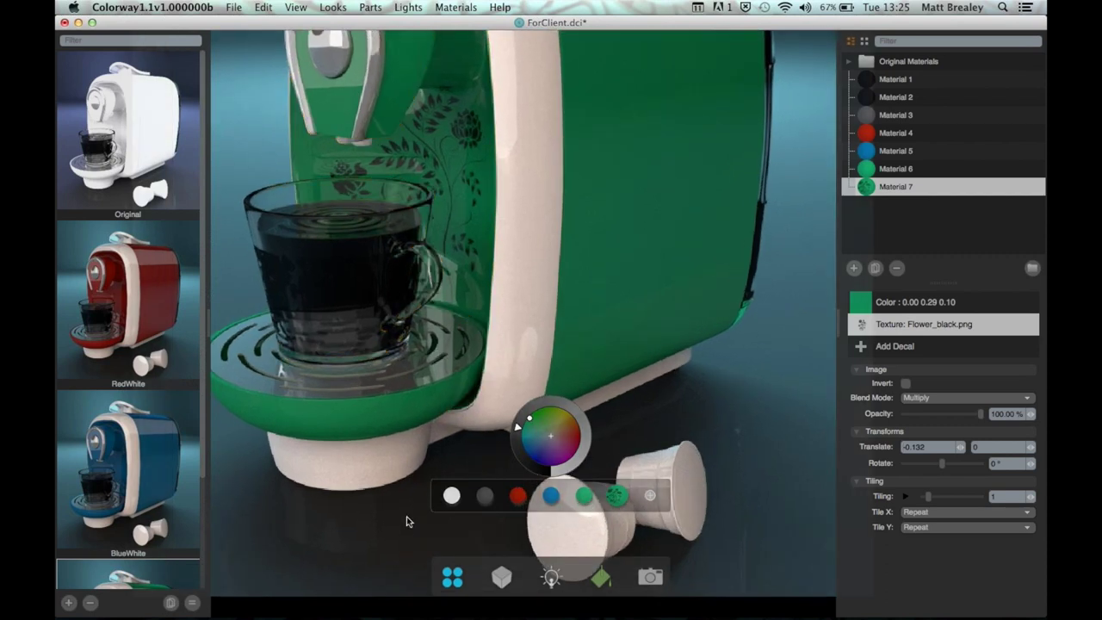
click(950, 463)
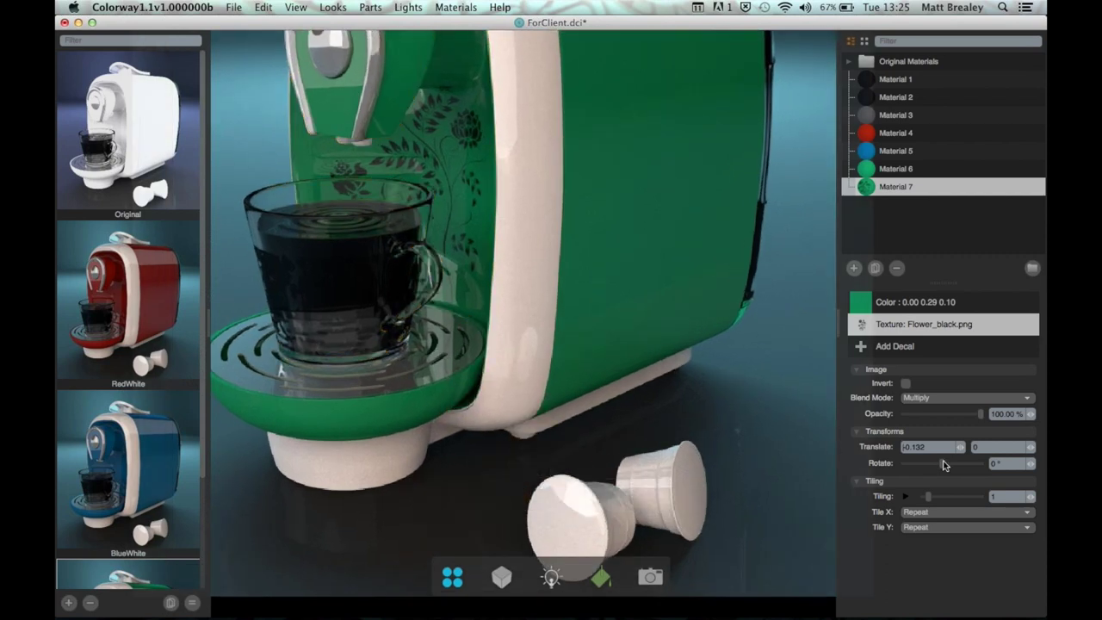
drag(949, 465, 942, 465)
drag(700, 394, 628, 328)
Give the side body a new Material 8 textured with Flower_black.png.
click(628, 327)
click(616, 495)
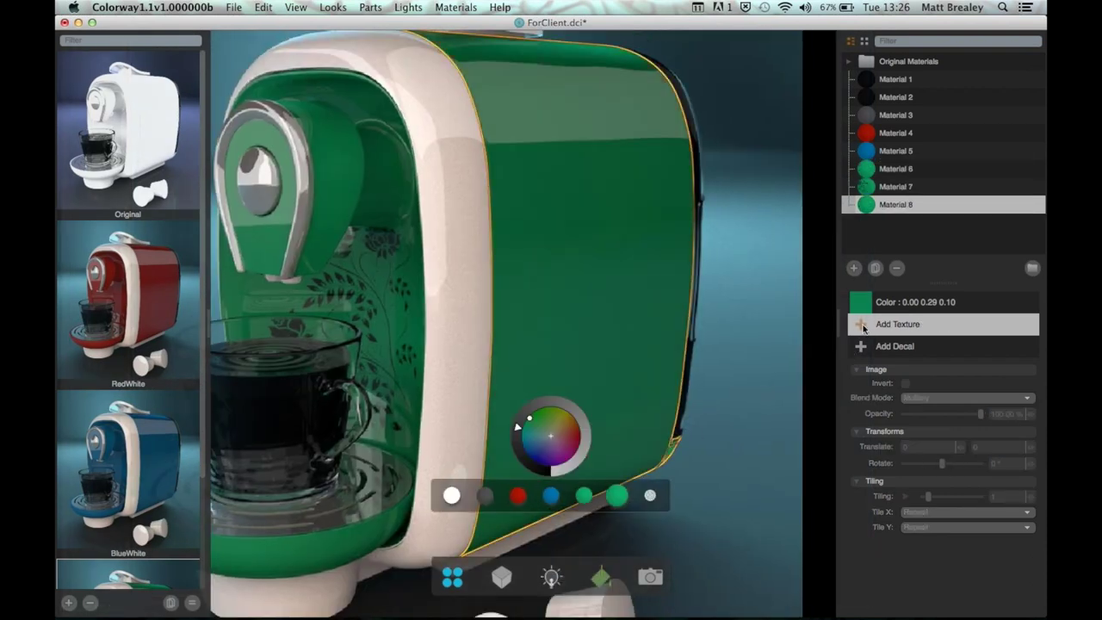
click(864, 325)
click(746, 260)
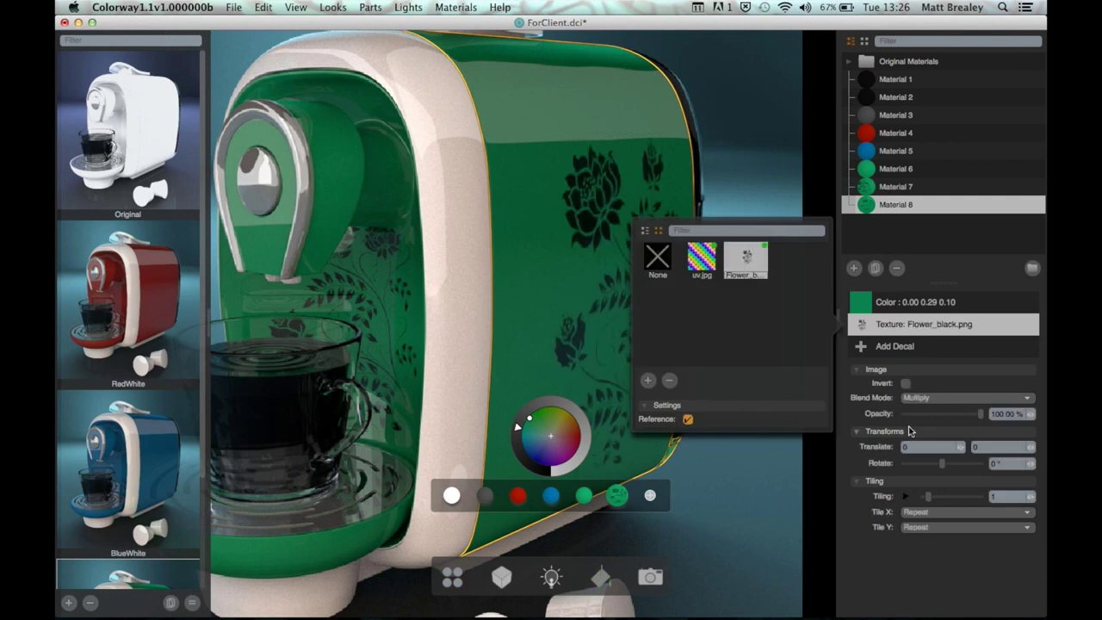
click(962, 451)
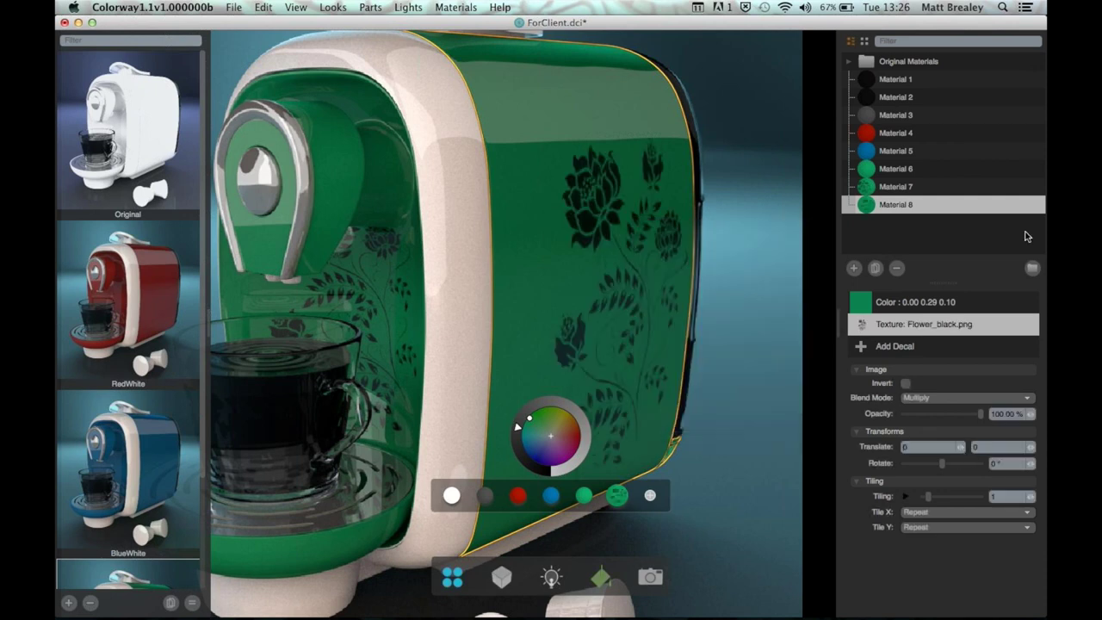
Adjust the body texture's Translate Y and set its Tiling to 1.437.
drag(1033, 450, 1033, 452)
scroll(776, 446, down, 5)
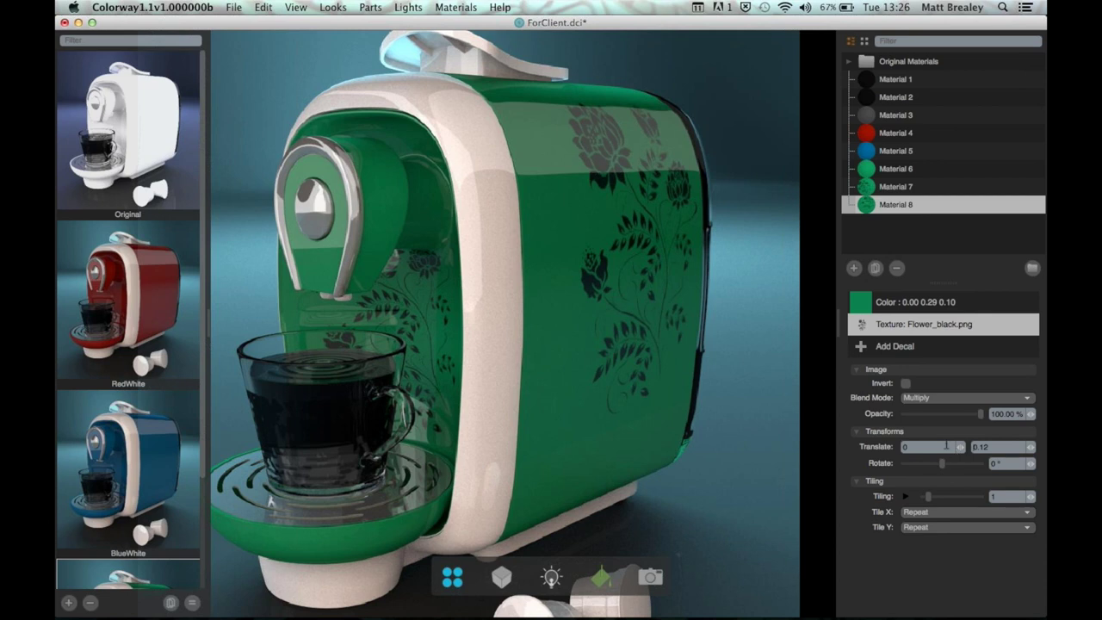
drag(932, 503, 936, 503)
drag(1036, 449, 1036, 451)
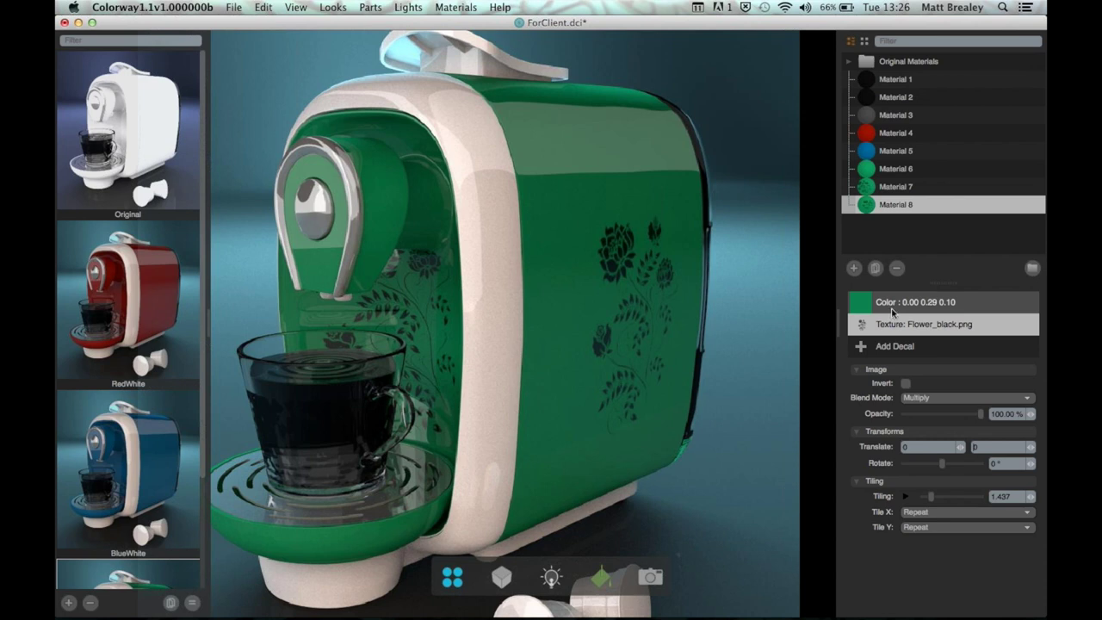
Select the machine body and apply the NoNoThisOne look.
click(659, 319)
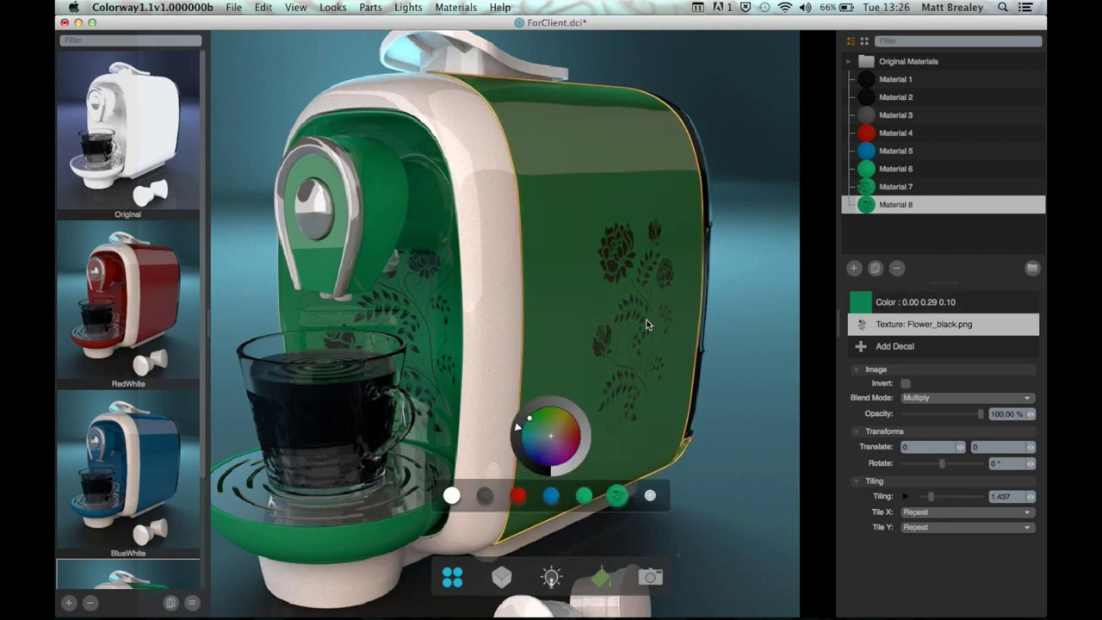
scroll(148, 501, down, 5)
click(148, 502)
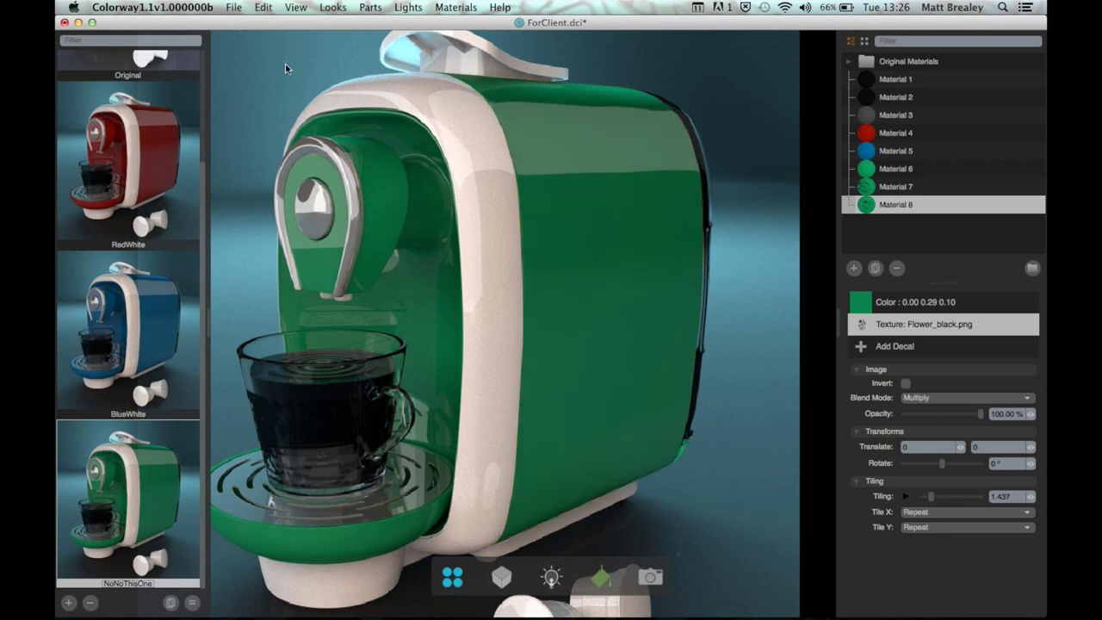
Export the looks to 3D as ExportToCinema, then switch to Cinema 4D.
click(239, 11)
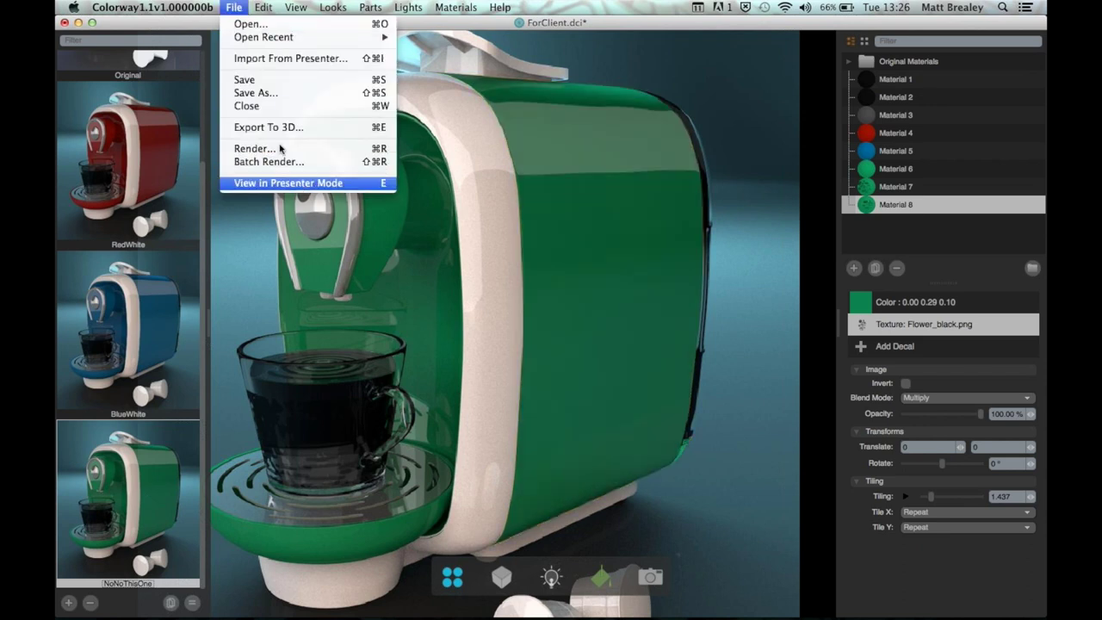
click(272, 124)
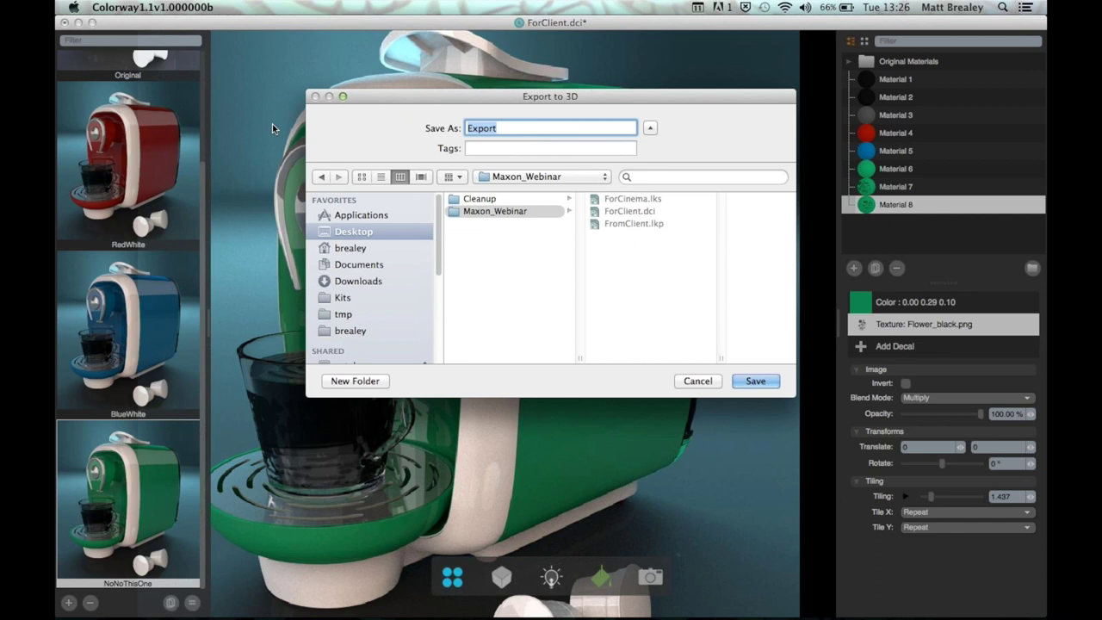
text(ExportToCinema)
key(Return)
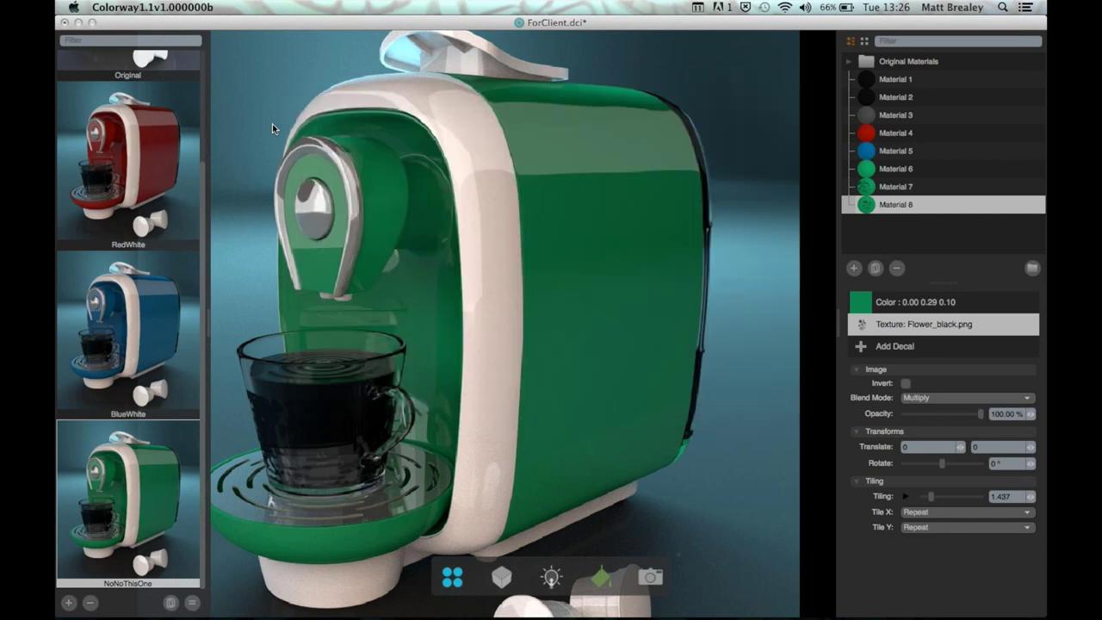
click(651, 325)
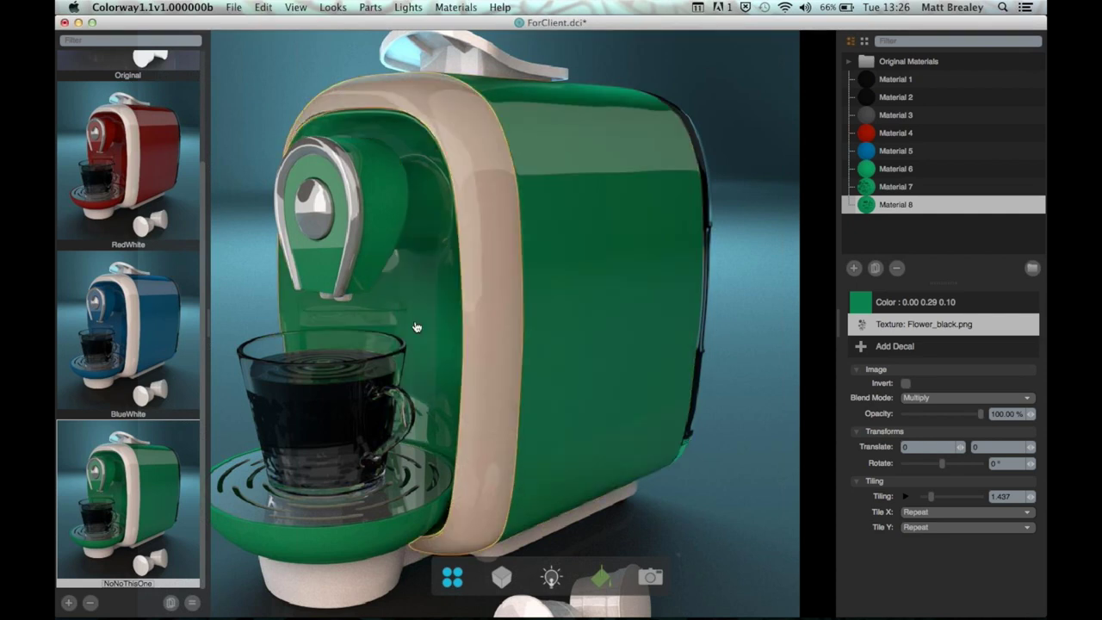
key(super+Tab)
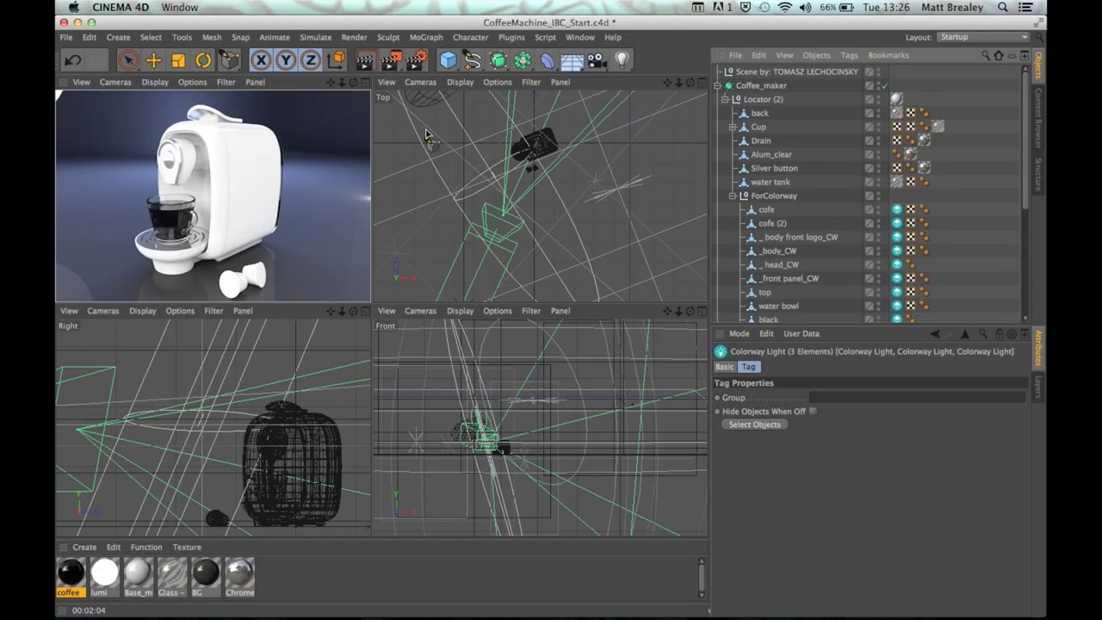
Load the ExportToCinema.lks file through the Colorway Import Look plugin.
click(512, 38)
mouse_move(536, 79)
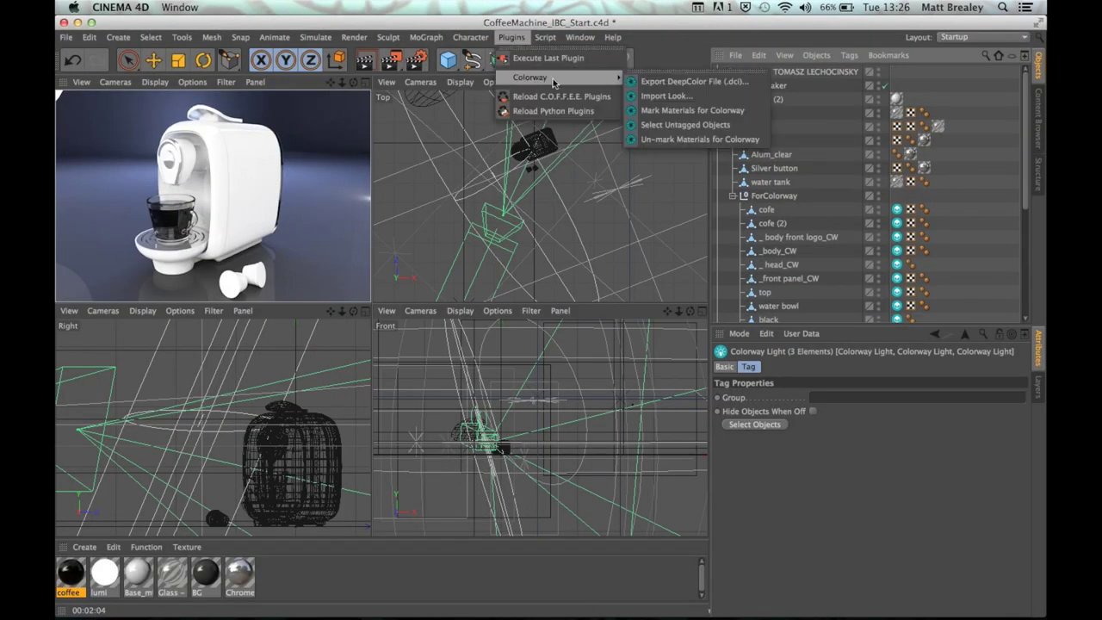
click(698, 98)
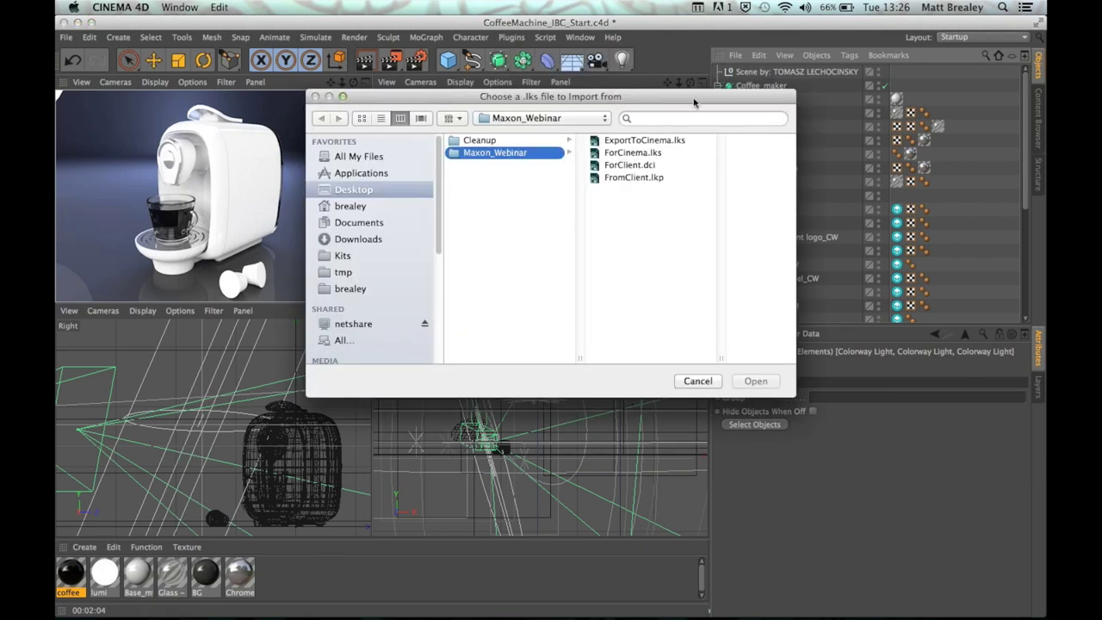
click(630, 139)
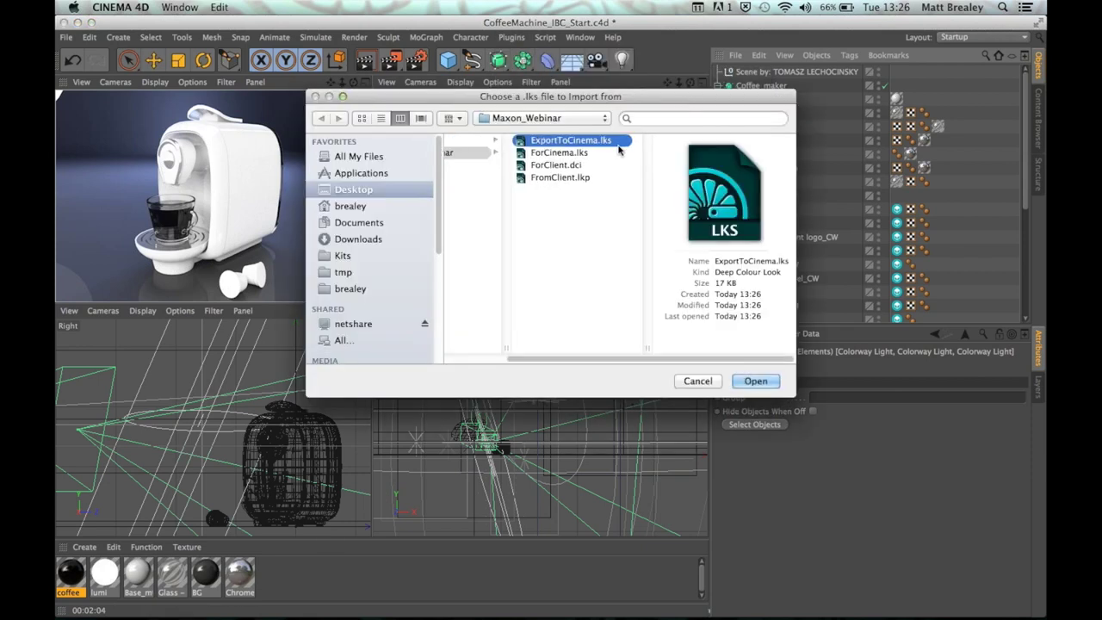
click(758, 383)
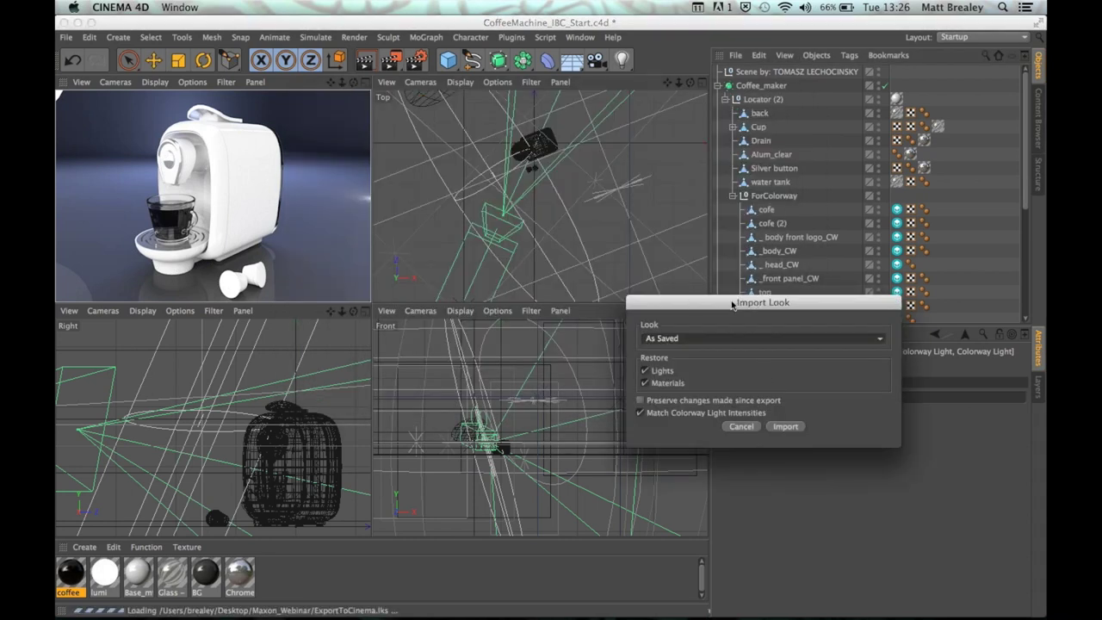
Import the NoNoThisOne look into the scene and render the perspective view.
drag(733, 305, 470, 240)
click(491, 273)
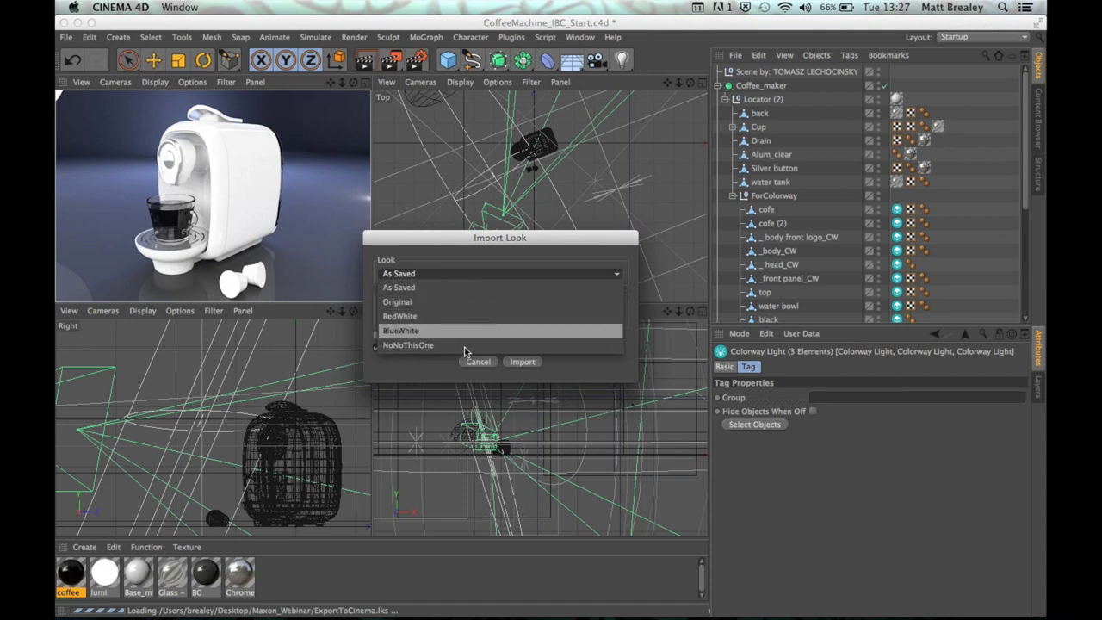
click(409, 346)
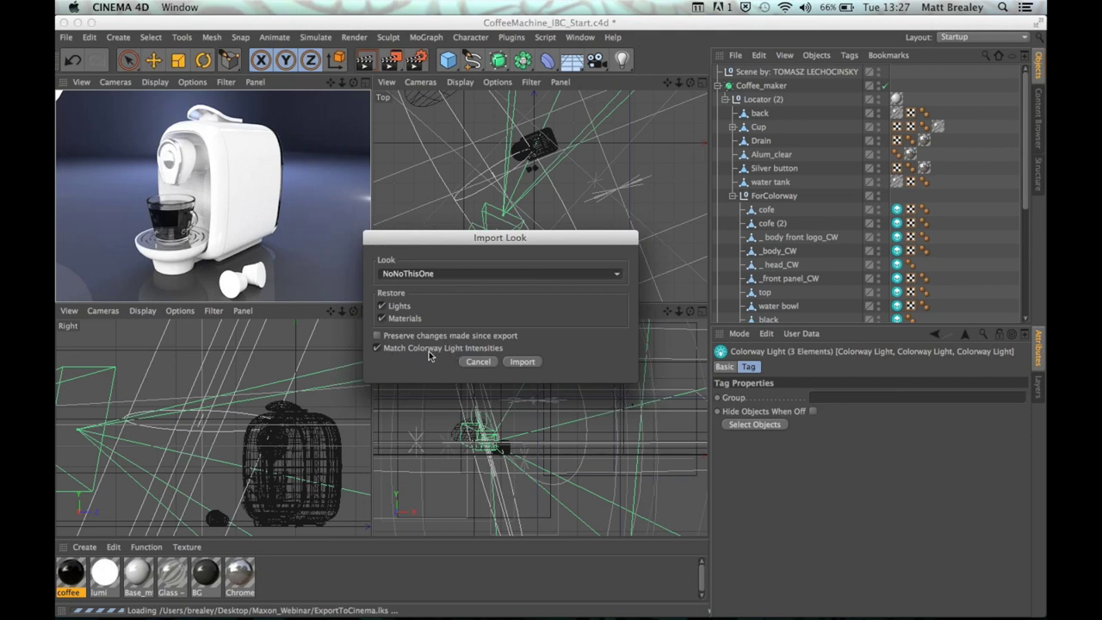
click(522, 363)
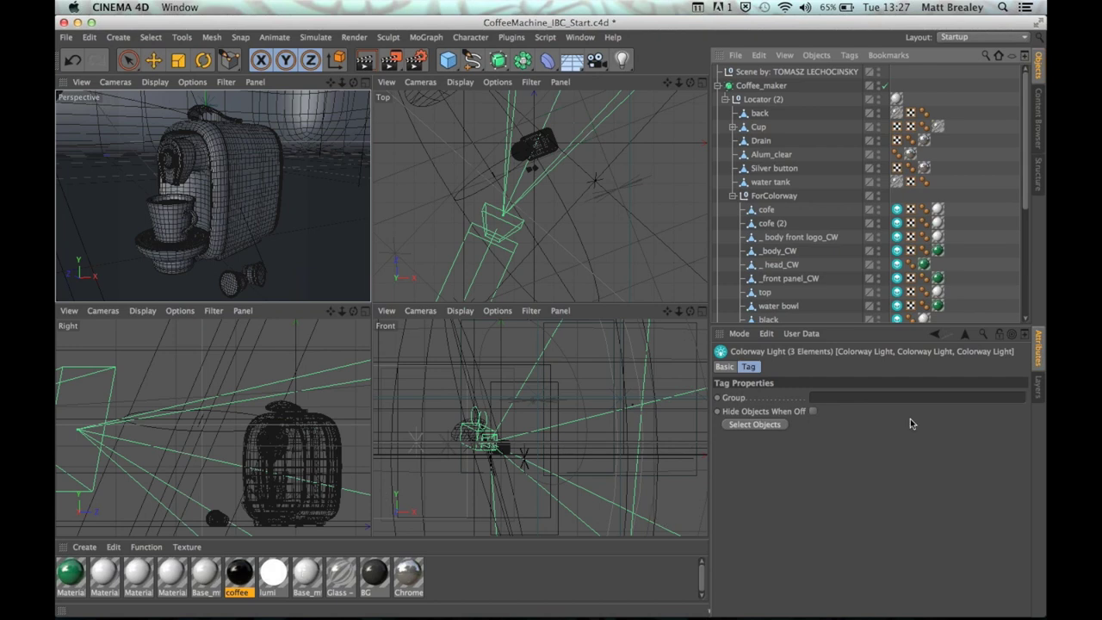
click(365, 61)
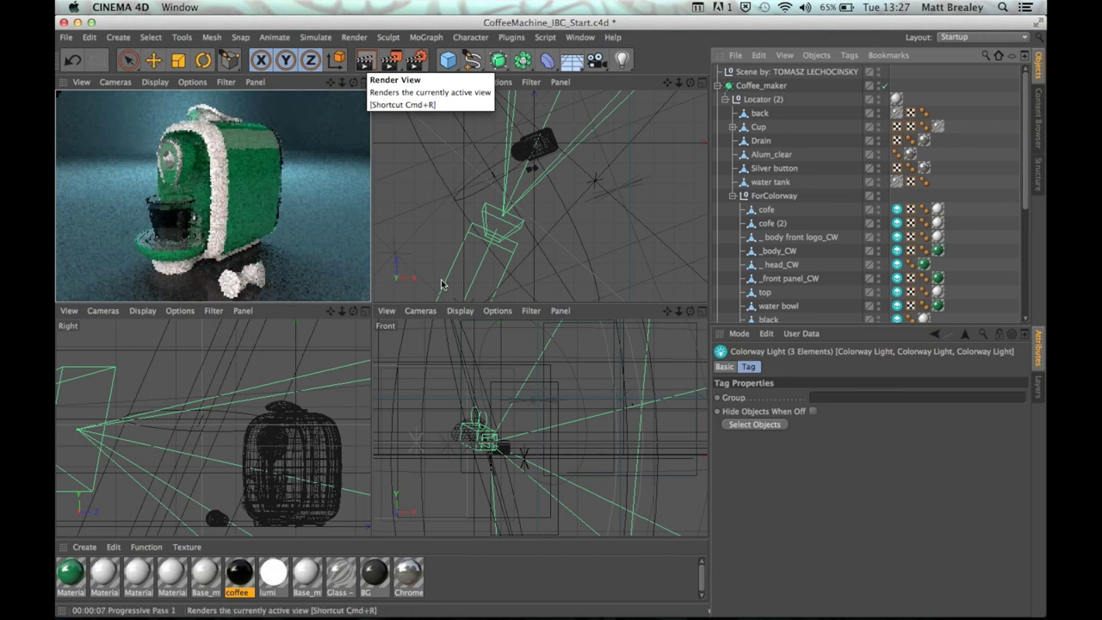
key(super+Tab)
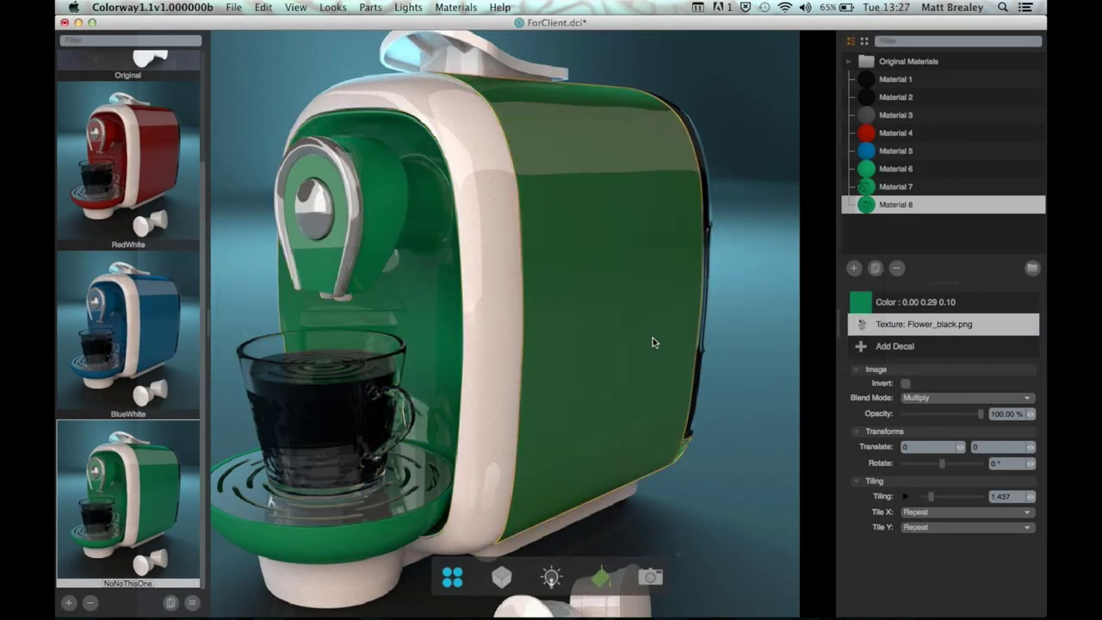
Hide the Looks and Materials panels and present the green coffee machine full screen.
key(super+alt+l)
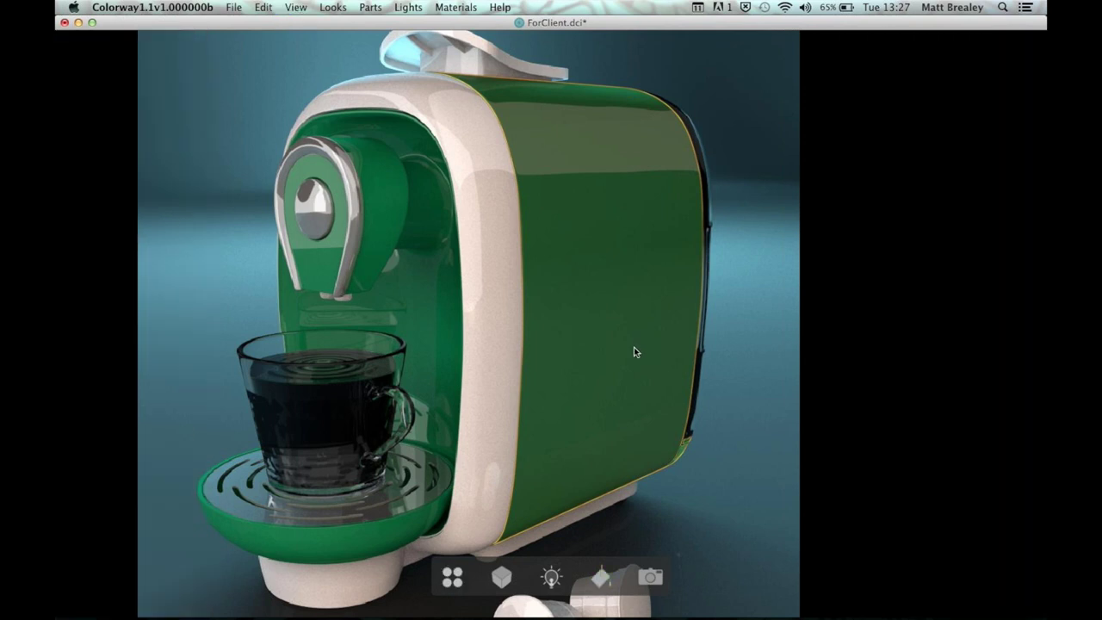
key(super+ctrl+f)
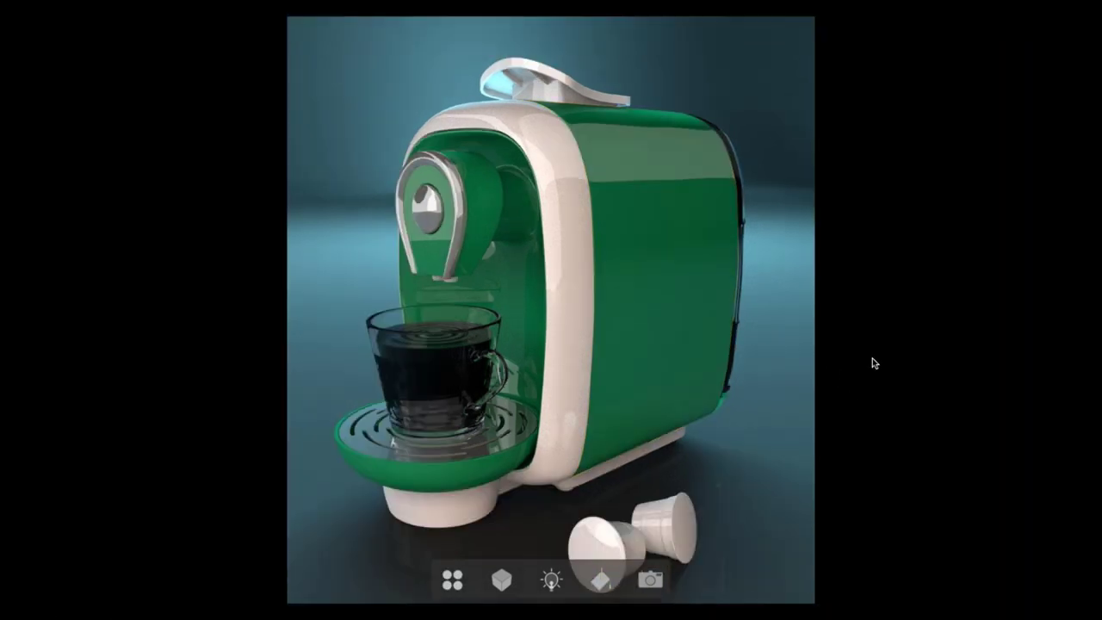
key(super+Tab)
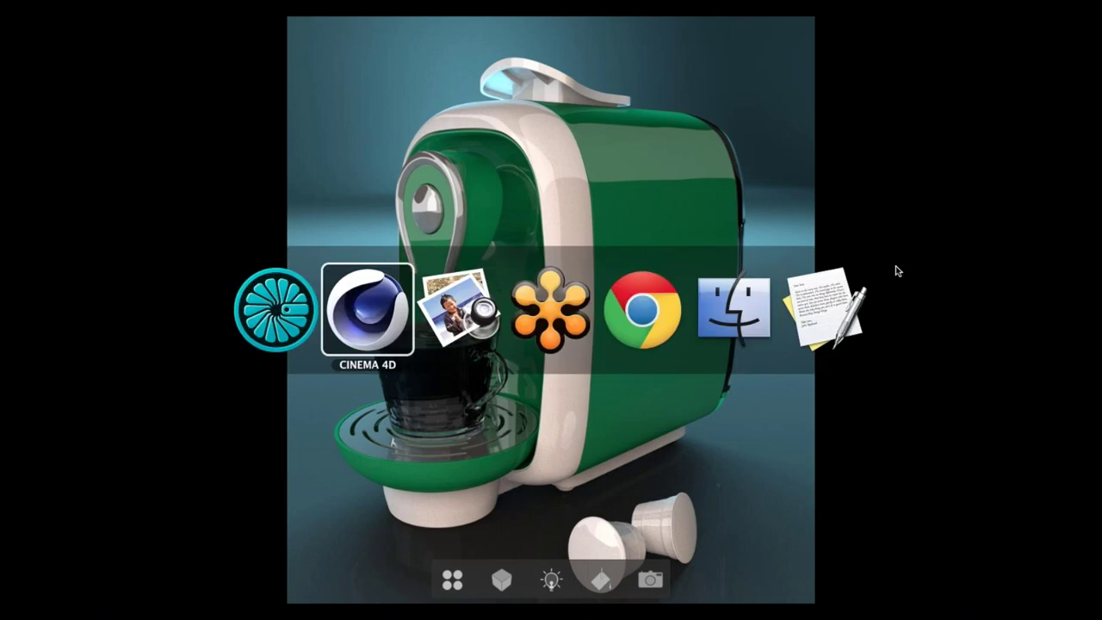